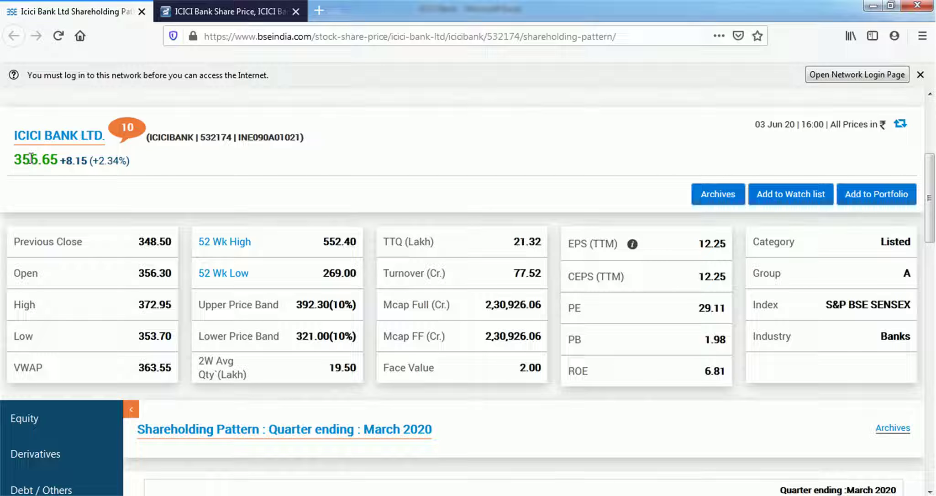
Review ICICI Bank's EPS and the total number of shares held in the March 2020 shareholding pattern on the BSE page
left_click(700, 246)
left_click(717, 243)
left_click(626, 189)
scroll(510, 322, "down", 10)
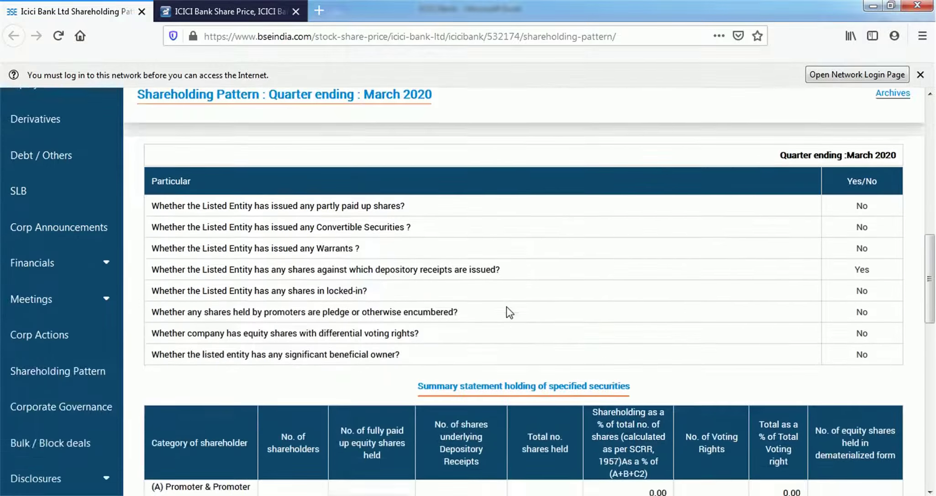
scroll(506, 307, "down", 5)
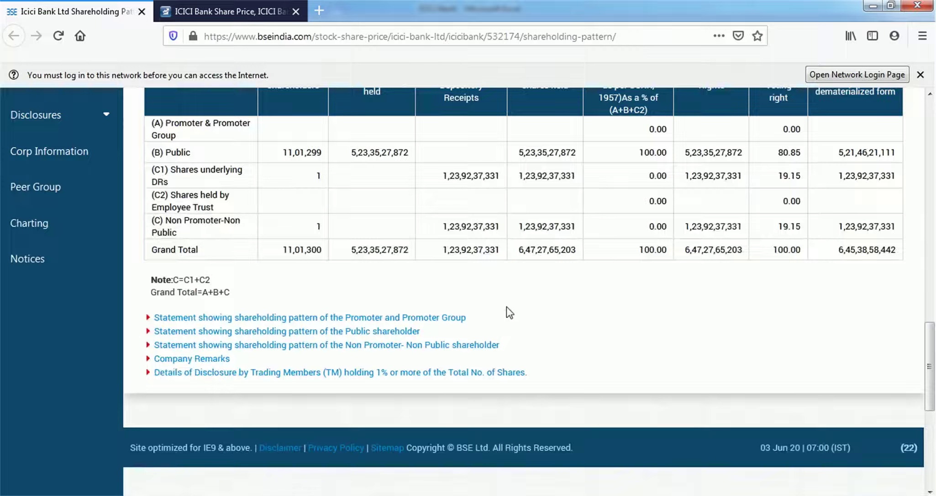
scroll(506, 306, "up", 2)
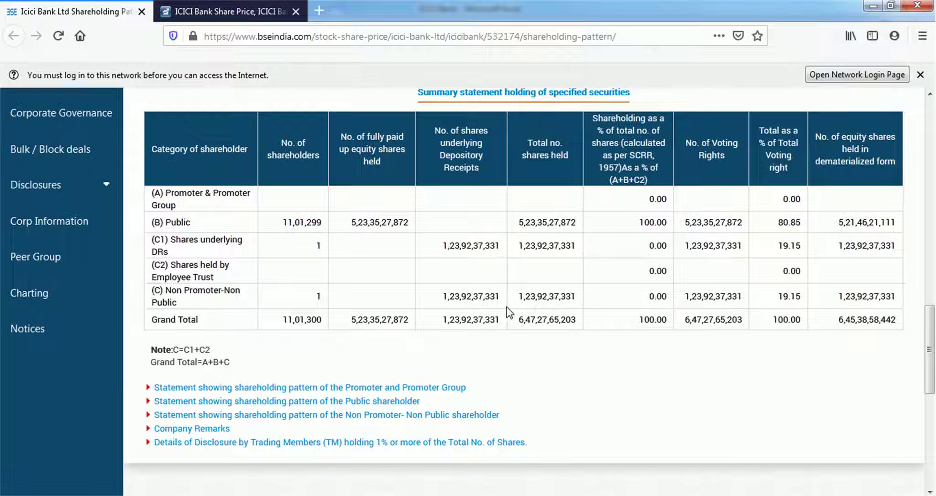
left_click_drag(516, 320, 534, 317)
Switch to the ICICI Bank workbook in Excel and check the company name, CMP, number of shares and market cap formula
left_click(302, 492)
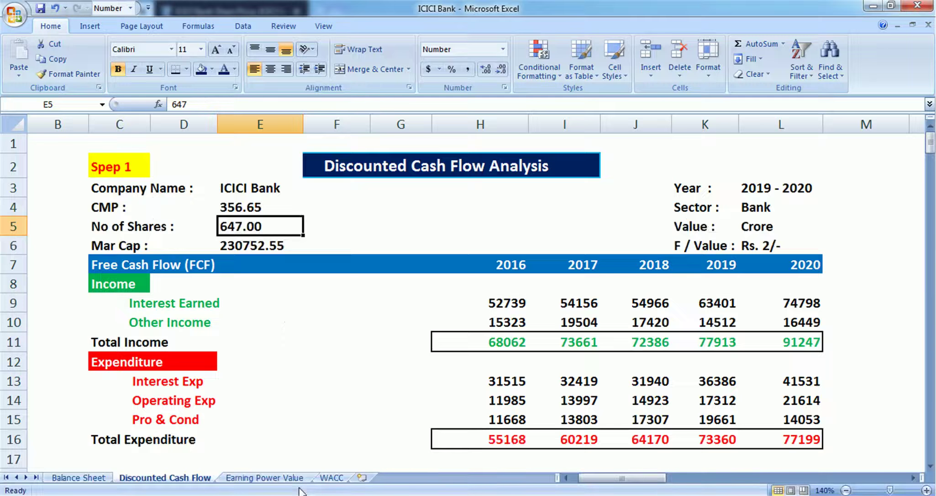
left_click(259, 184)
left_click(252, 208)
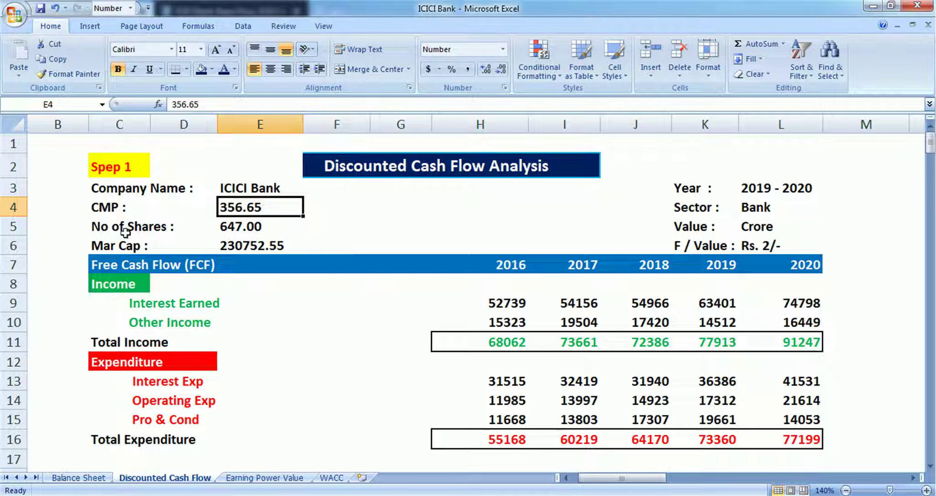
left_click(234, 234)
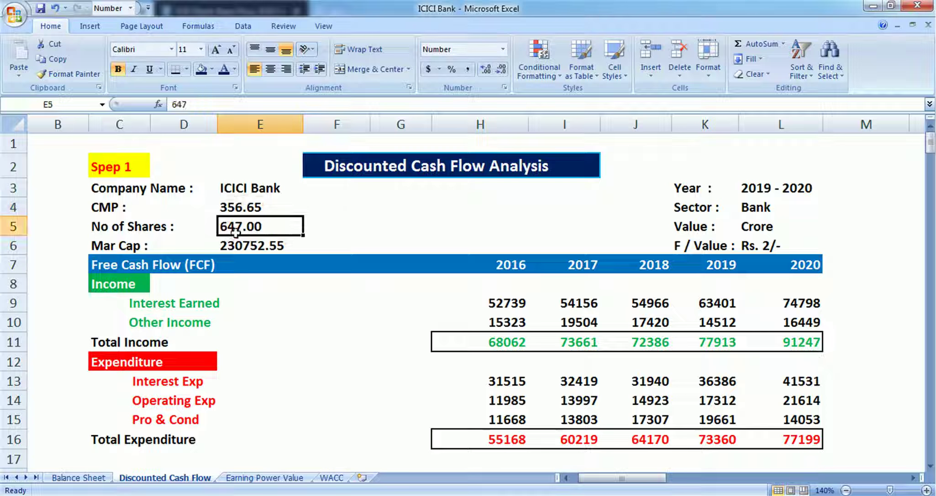
left_click(250, 243)
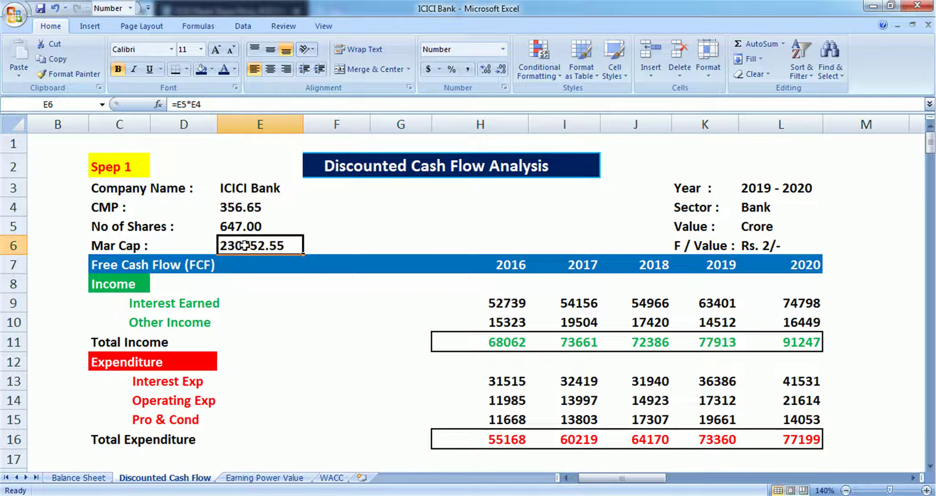
Look up the face value on the BSE page, then check the face value and year in the Excel sheet header
key("alt+Tab")
scroll(378, 299, "up", 10)
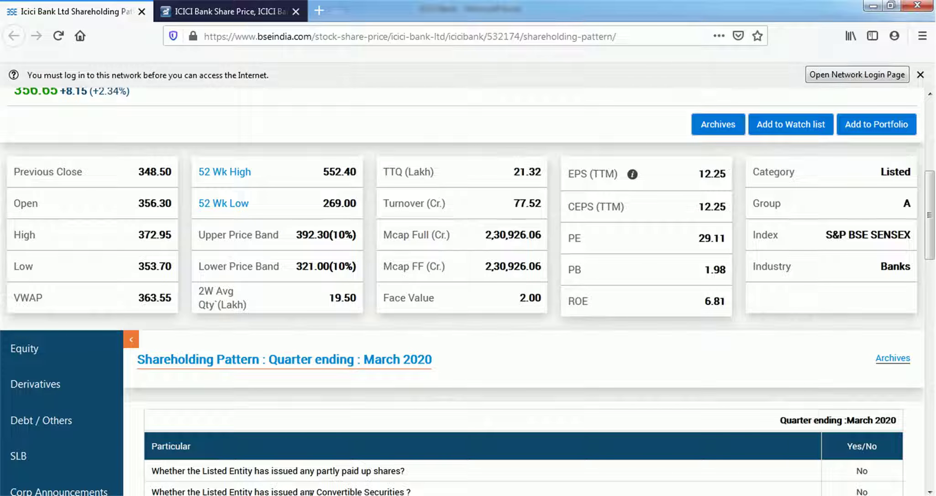
key("alt+Tab")
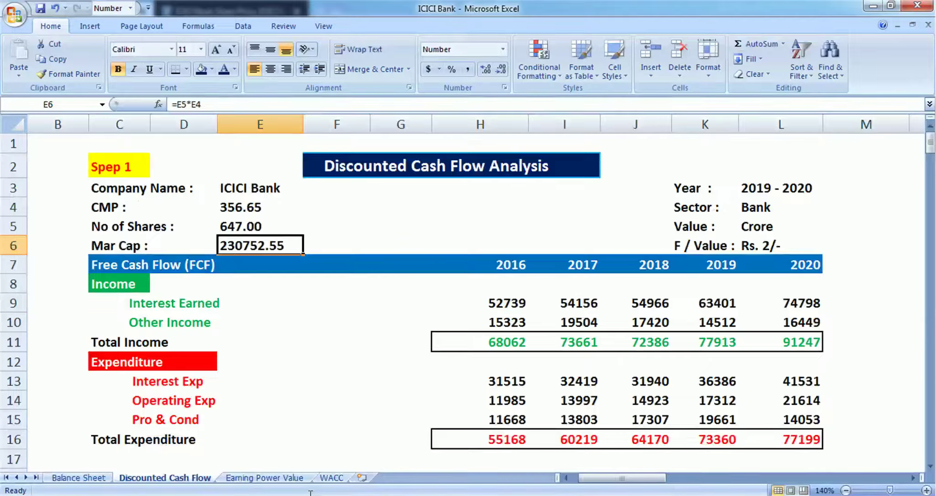
left_click(759, 249)
left_click(763, 193)
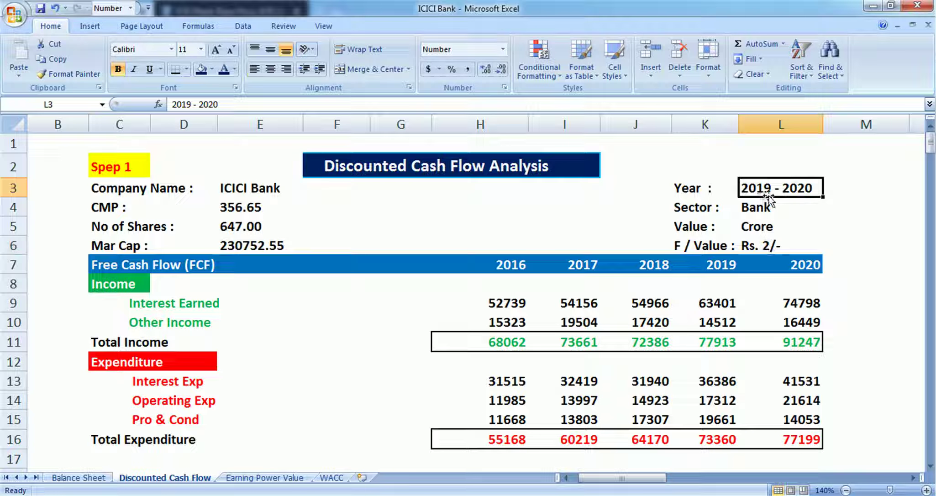
Examine the formulas for 2016 Interest Earned, 2016 Other Income and 2020 Total Income
left_click(196, 307)
left_click(495, 302)
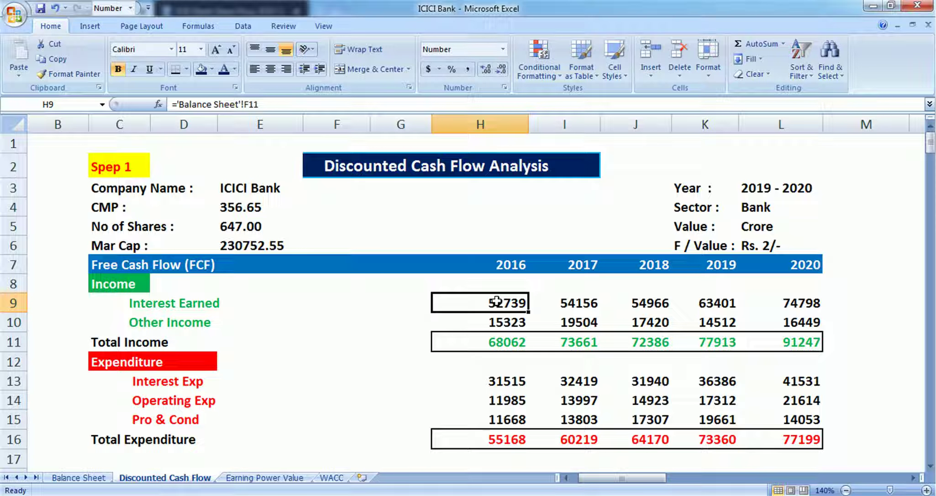
left_click(495, 322)
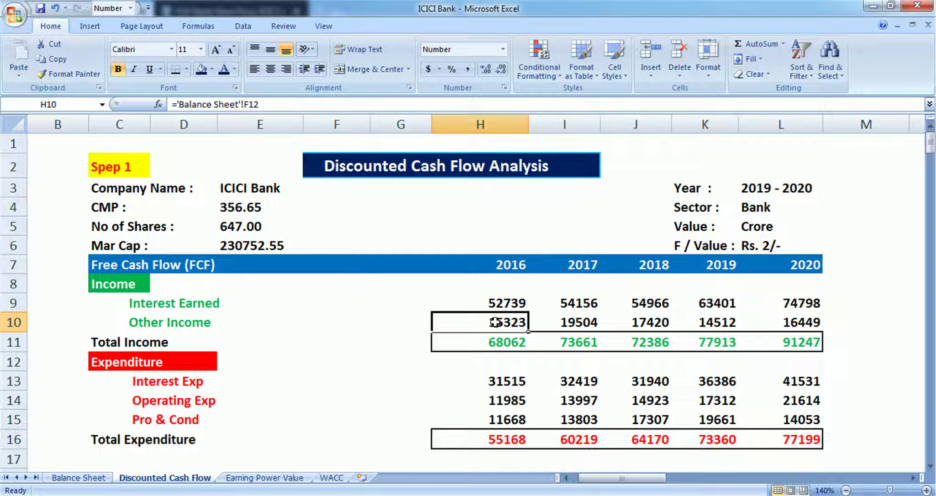
left_click(801, 340)
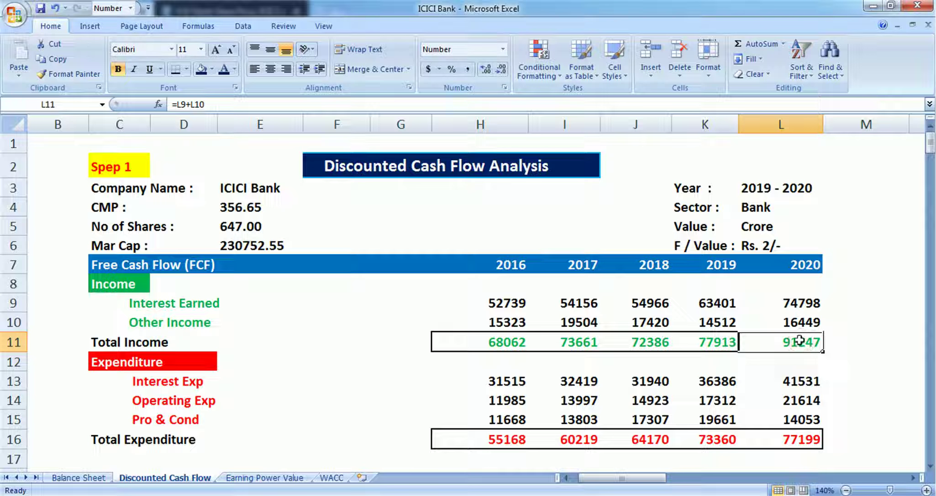
Examine the 2020 formulas for Interest Exp, Operating Exp and Pro & Cond in the Expenditure section
scroll(799, 340, "down", 1)
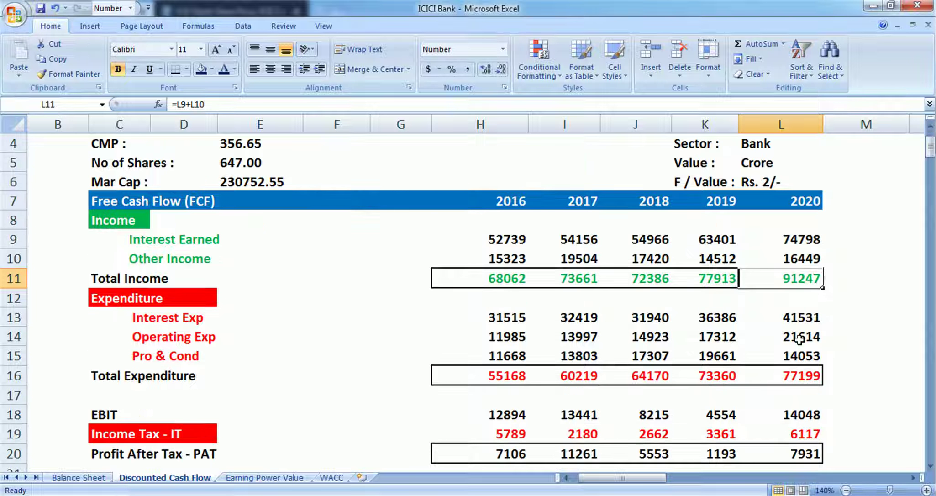
left_click(798, 315)
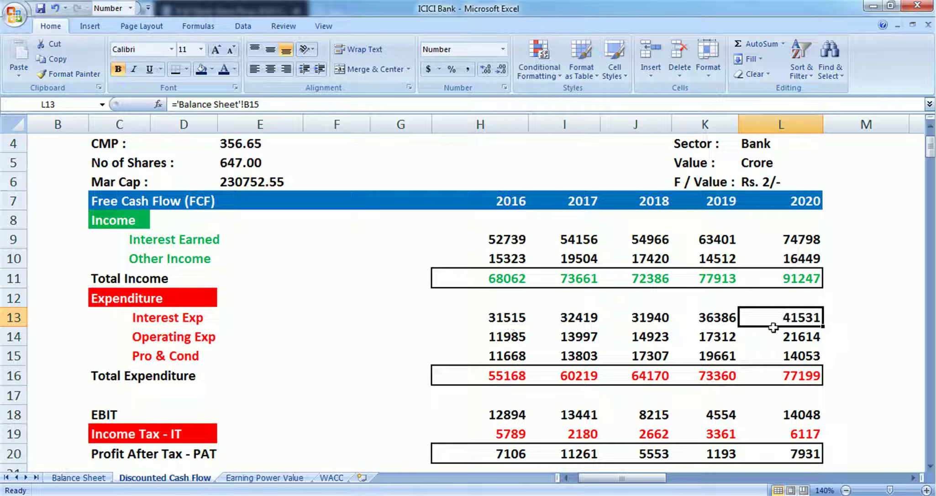
left_click(795, 339)
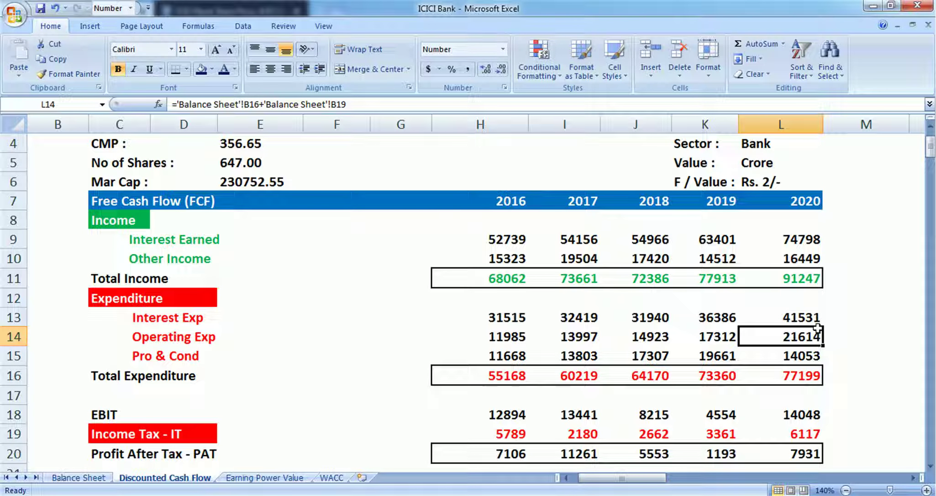
left_click(146, 358)
left_click(793, 355)
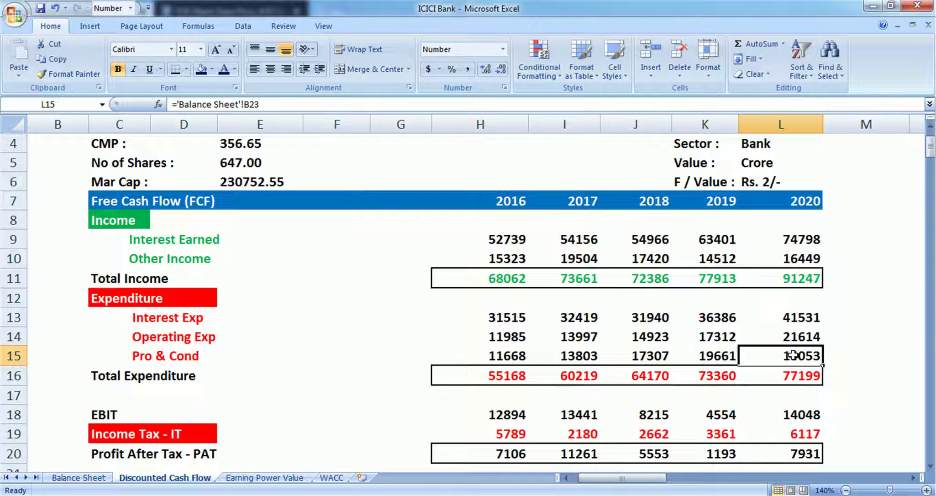
Examine the formula behind the 2020 Free Cash Flow - FCF figure
scroll(793, 355, "down", 1)
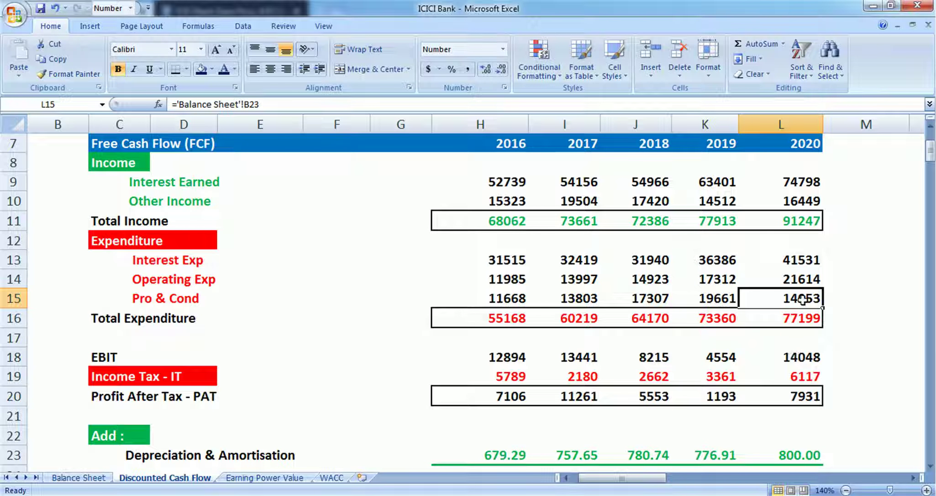
scroll(802, 299, "down", 3)
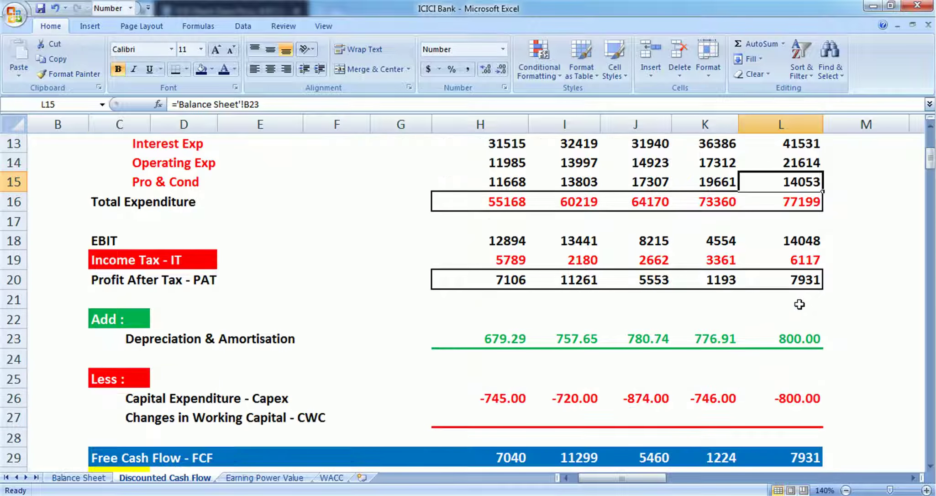
left_click(795, 398)
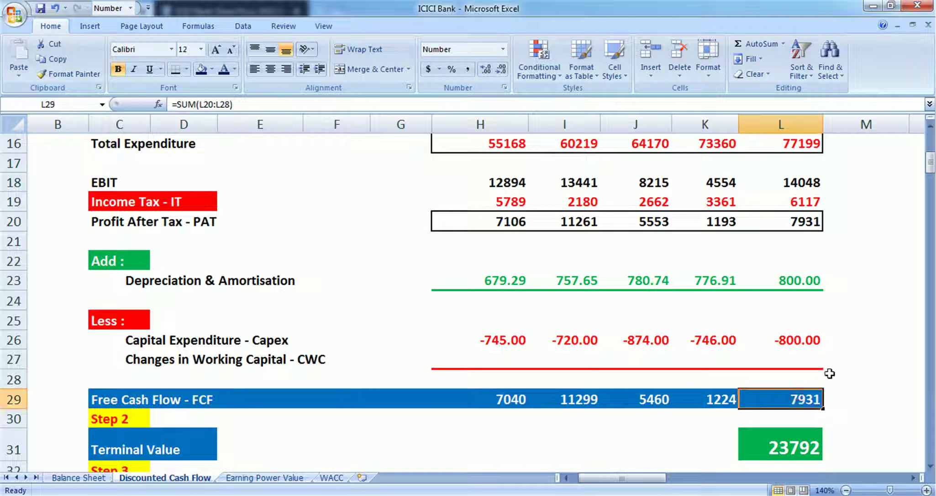
Clear the 2020 Pro & Cond value and check its effect on the 2020 Free Cash Flow
scroll(832, 368, "up", 1)
scroll(803, 276, "up", 2)
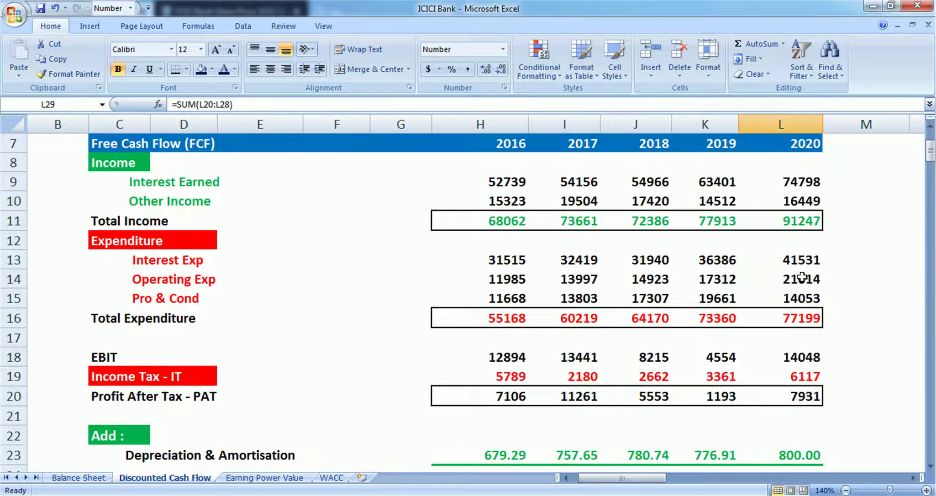
left_click(796, 298)
key("Delete")
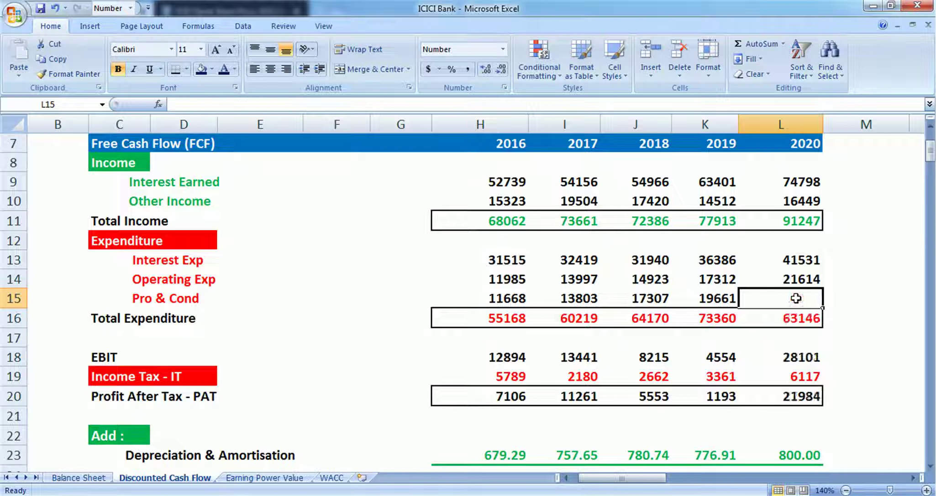
scroll(796, 298, "down", 3)
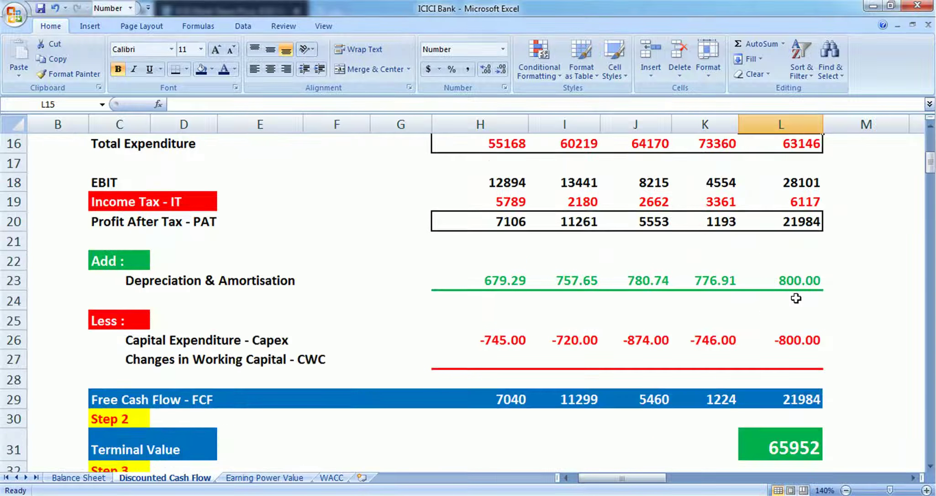
left_click(806, 396)
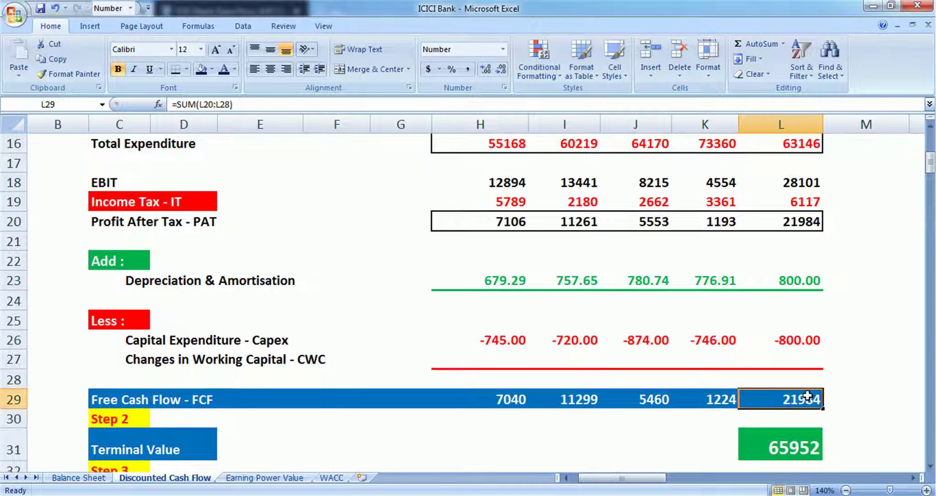
Clear the 2020 Other Income value and check its effect on the 2020 Free Cash Flow
scroll(807, 396, "up", 1)
scroll(807, 396, "up", 3)
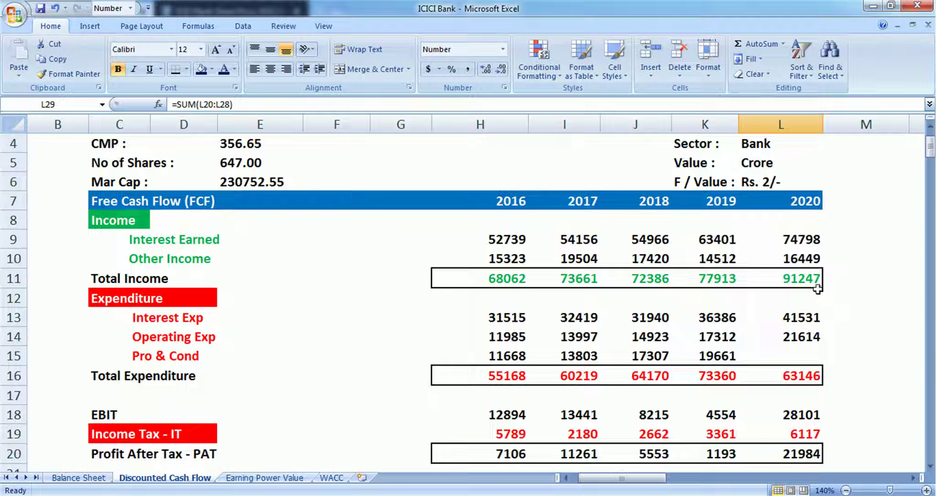
left_click(807, 252)
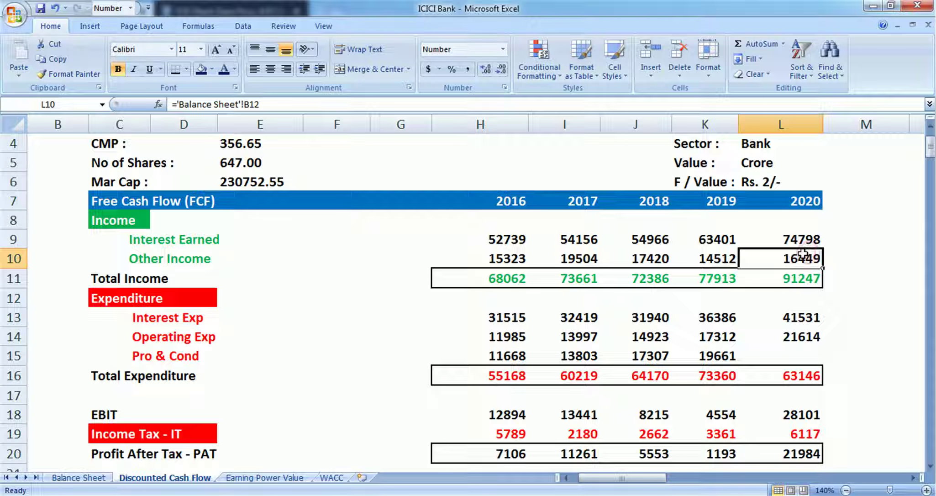
key("Delete")
scroll(802, 254, "down", 4)
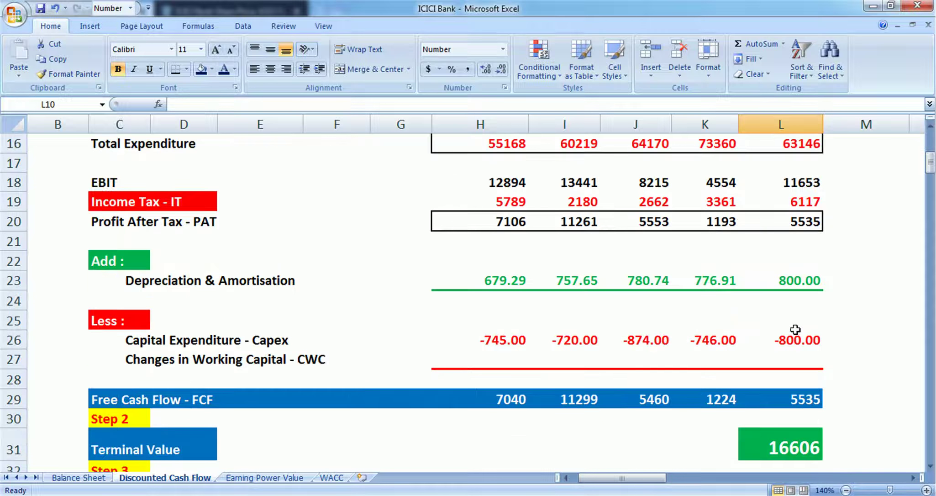
left_click(798, 398)
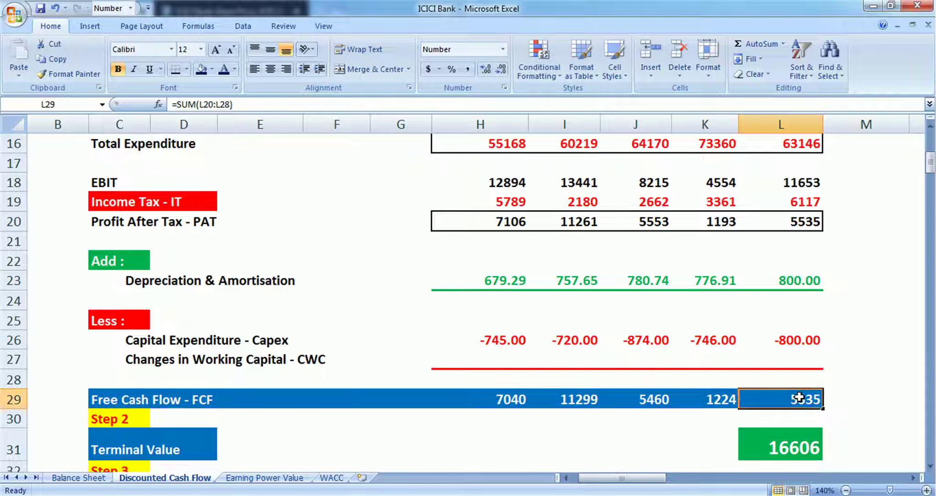
Undo the deletions of the 2020 Other Income and Pro & Cond values
key("ctrl+z")
key("ctrl+z")
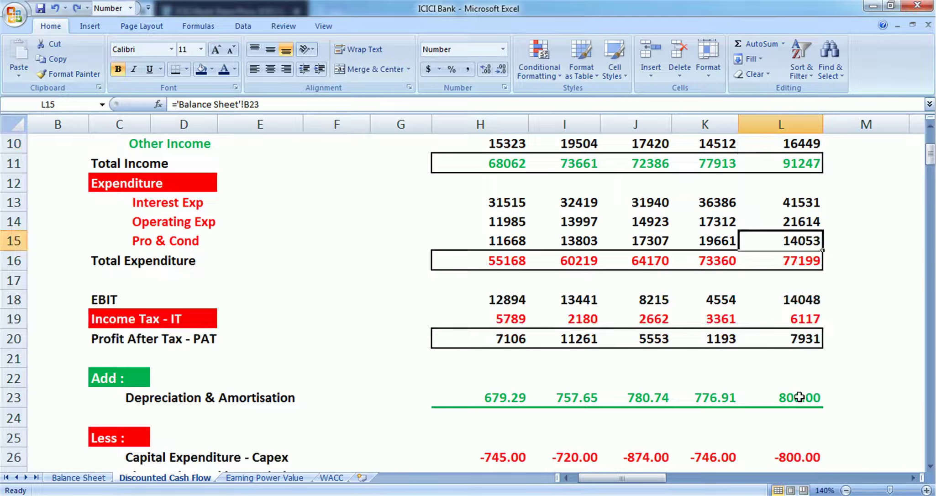
Examine the EBIT formulas for 2016 and 2020 against total income and total expenditure
left_click(819, 295)
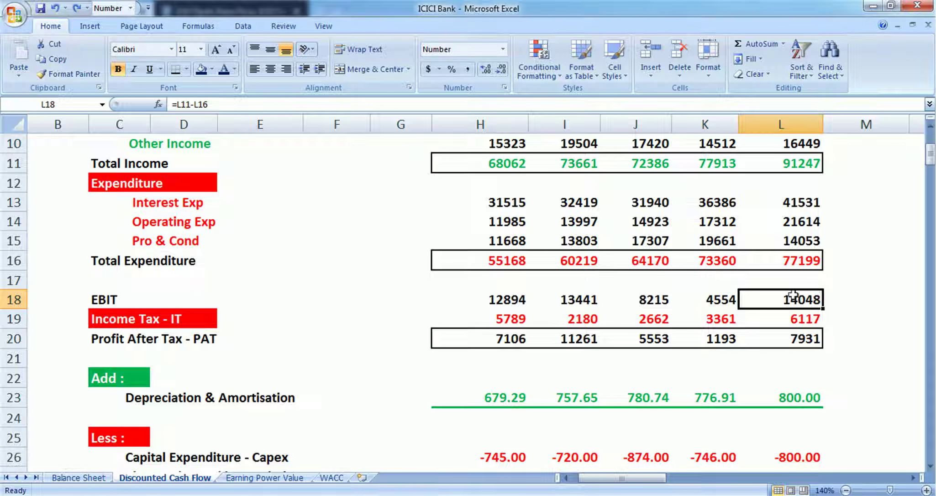
scroll(491, 295, "up", 1)
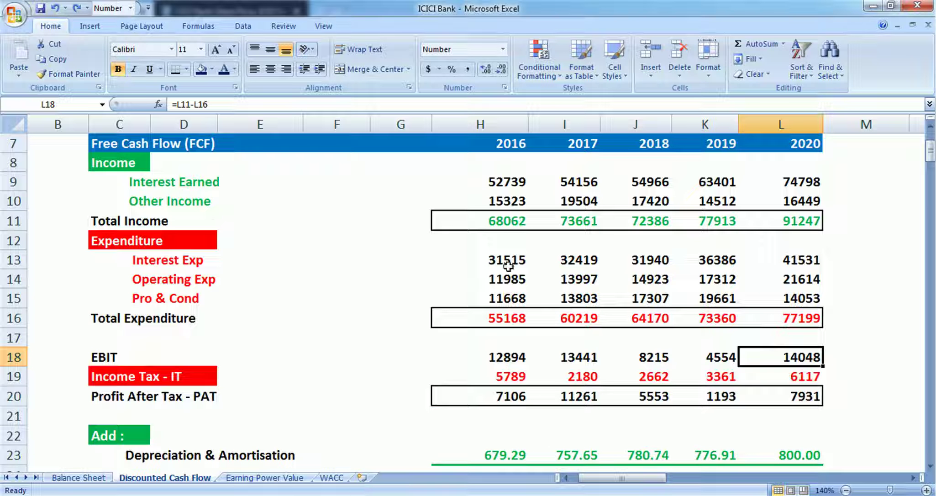
left_click(515, 358)
left_click(797, 354)
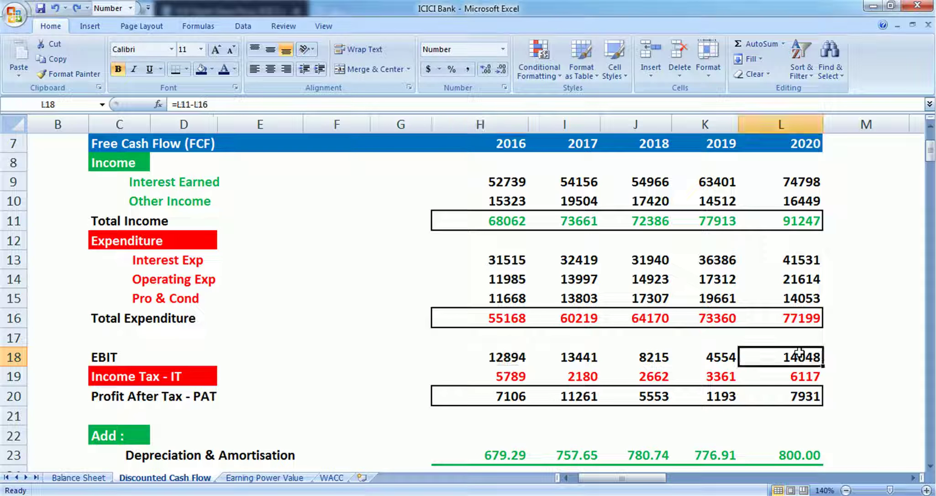
Examine the 2020 Income Tax - IT and Profit After Tax - PAT formulas
left_click(794, 376)
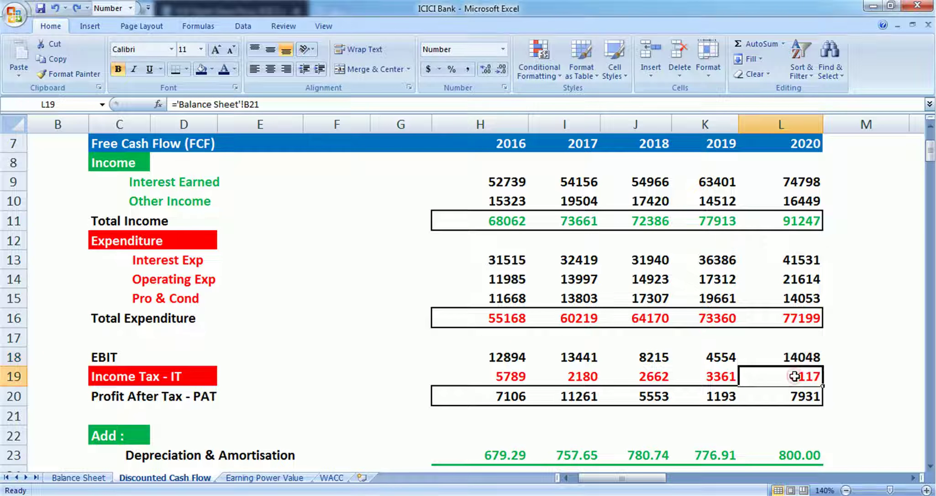
scroll(794, 376, "down", 1)
left_click(801, 338)
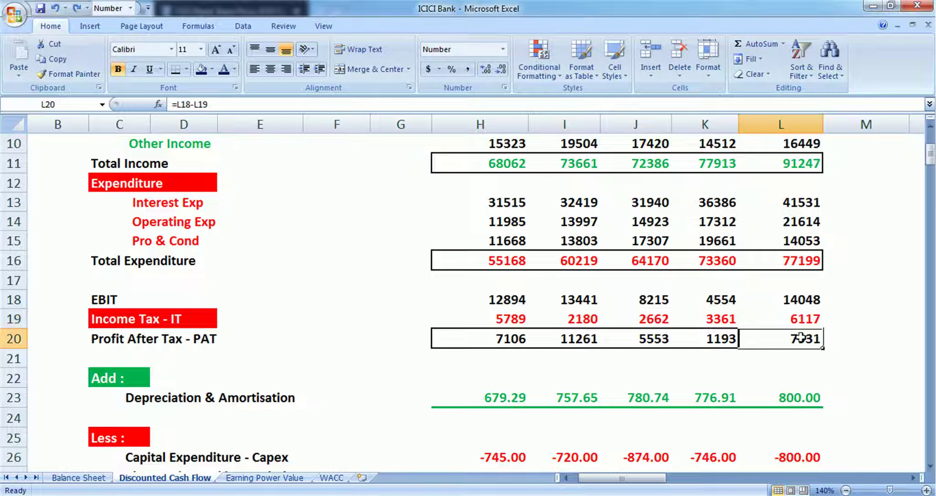
scroll(844, 333, "down", 1)
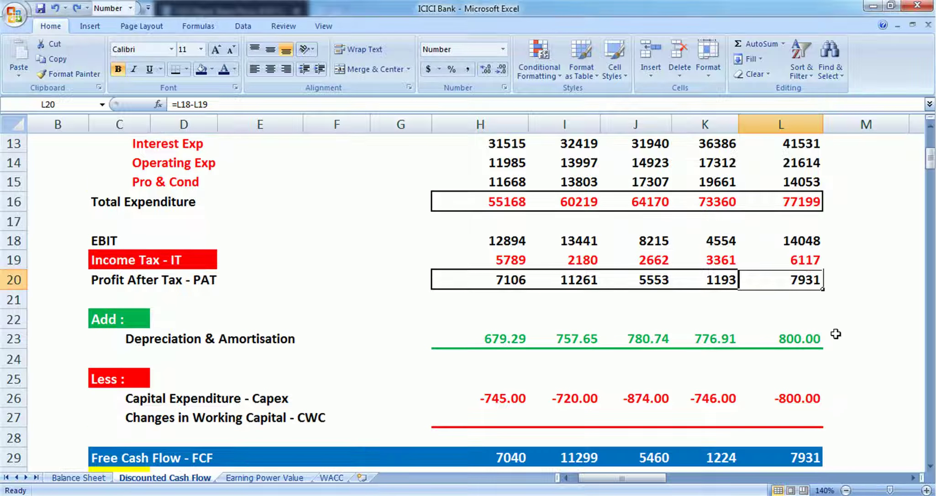
Examine the source of the 2016 Depreciation & Amortisation value and the 2020 Capital Expenditure - Capex entry
left_click(496, 337)
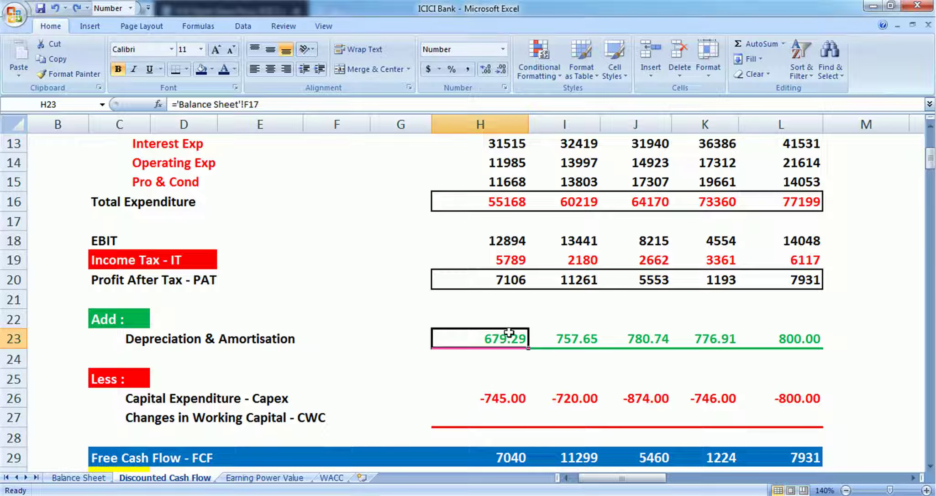
scroll(508, 335, "down", 1)
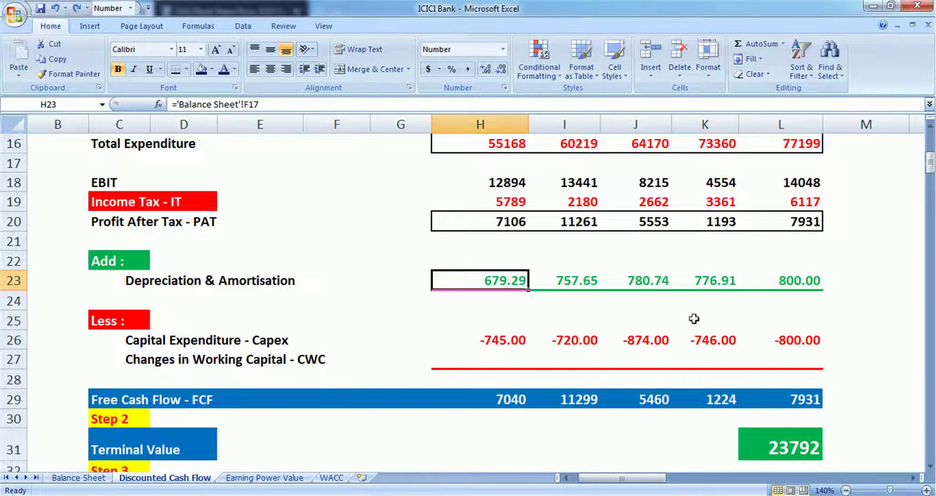
left_click(789, 340)
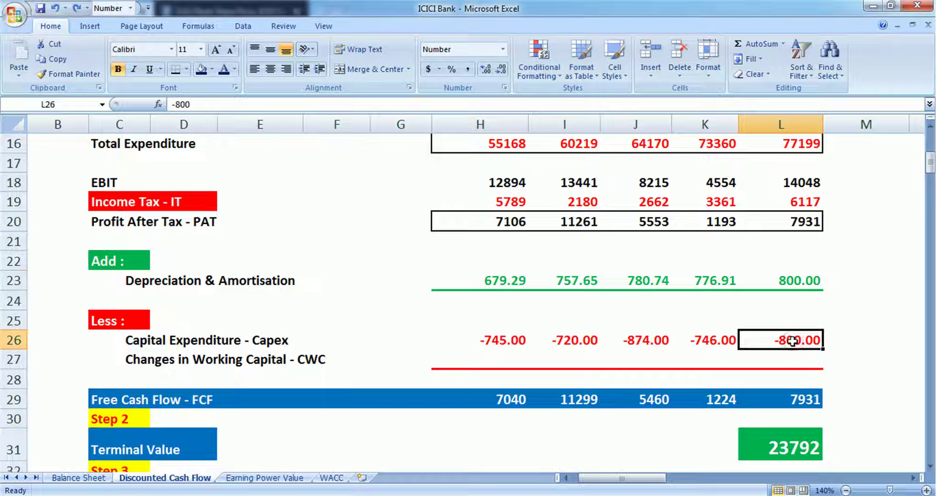
scroll(793, 341, "down", 1)
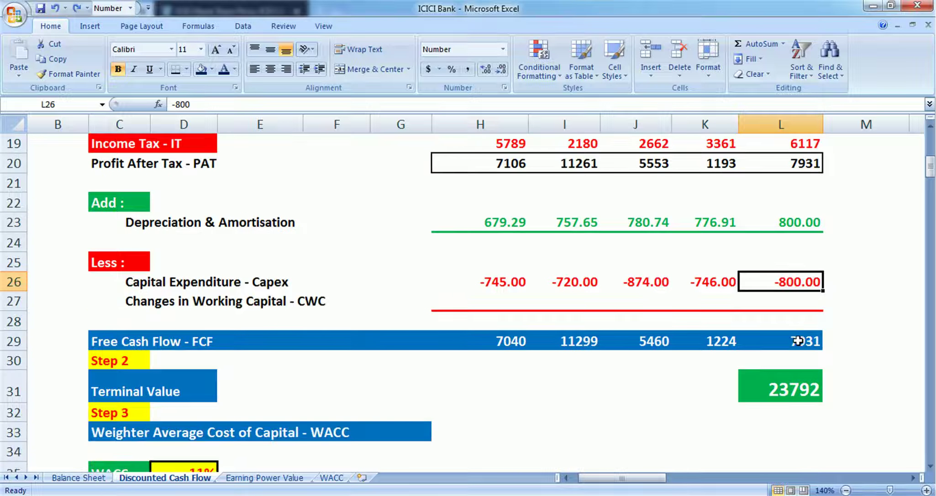
Examine the Free Cash Flow - FCF formulas for each year from 2016 to 2020
left_click(796, 343)
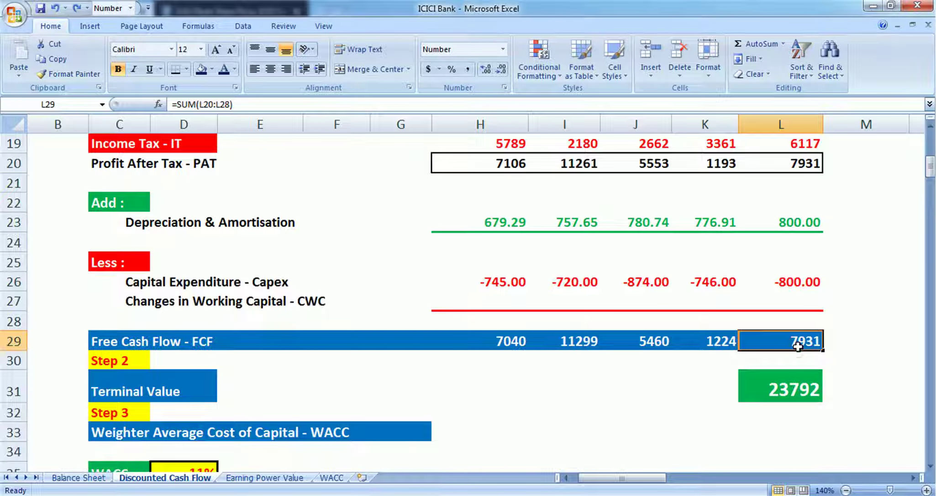
left_click(502, 343)
left_click(564, 345)
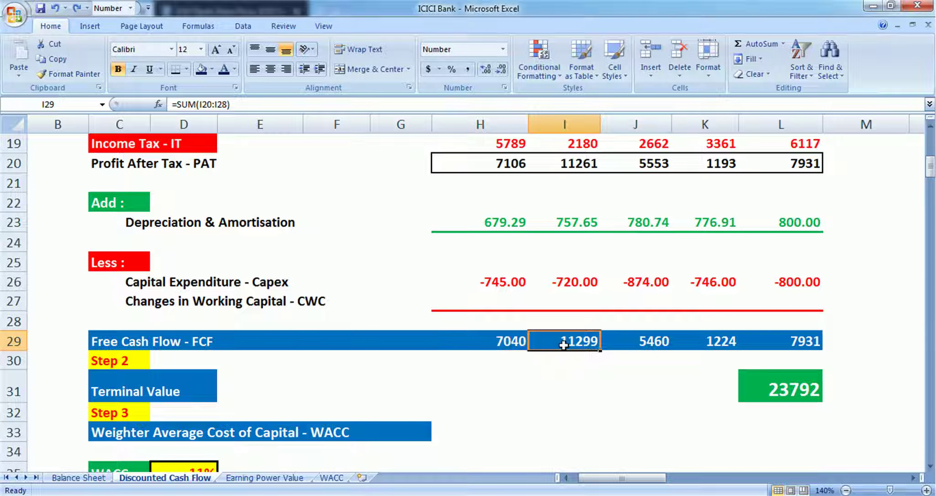
left_click(645, 343)
left_click(699, 341)
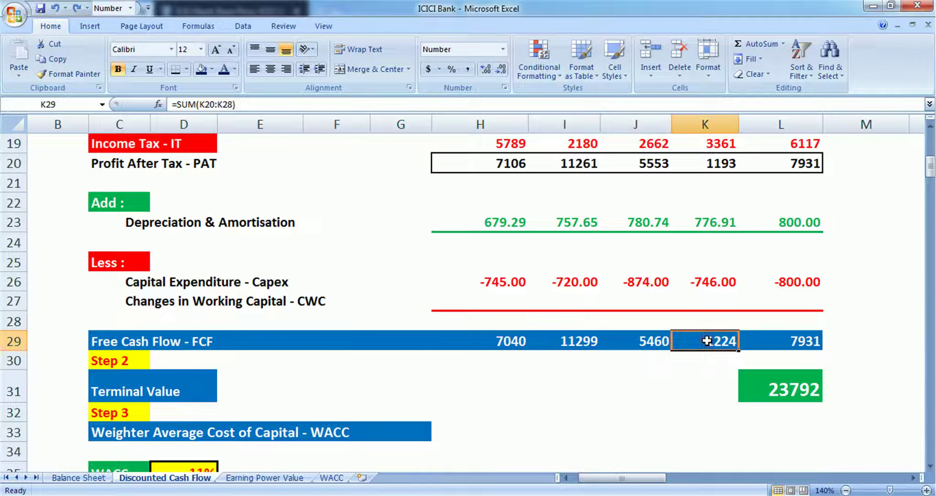
left_click(795, 340)
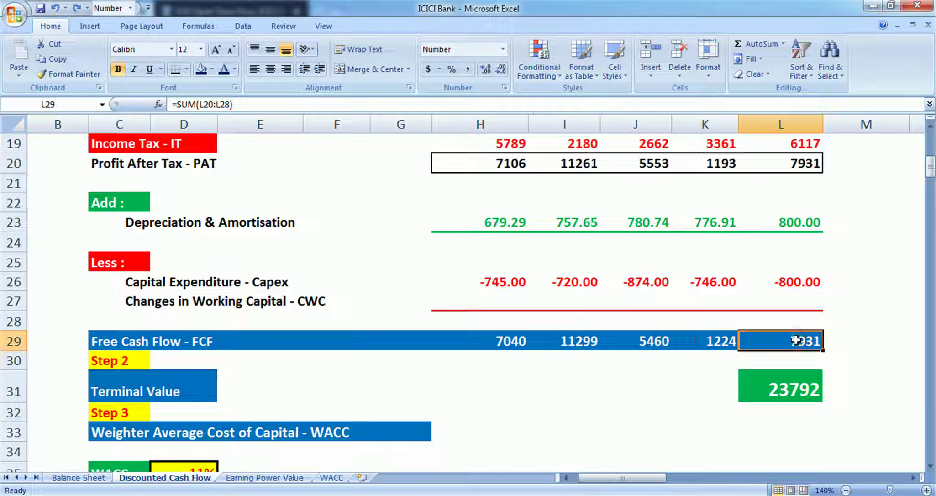
Examine how the Terminal Value is calculated in Step 2
scroll(795, 340, "down", 1)
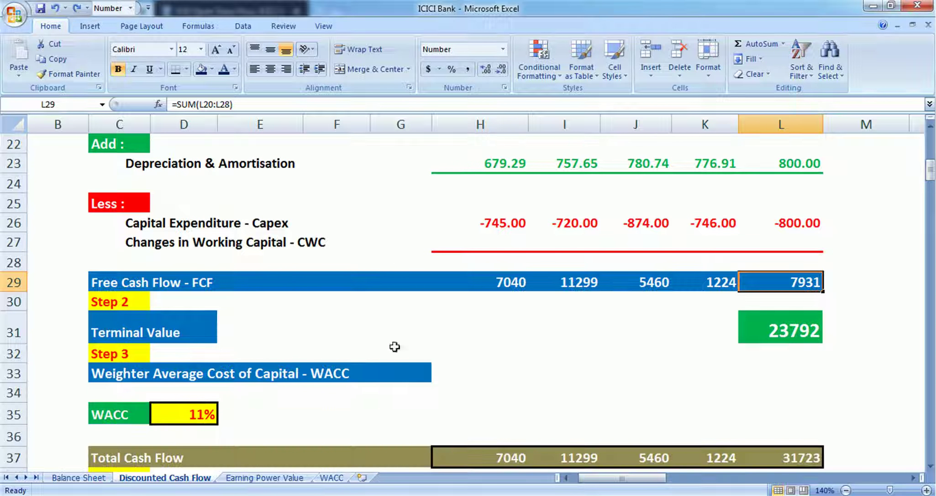
left_click(796, 326)
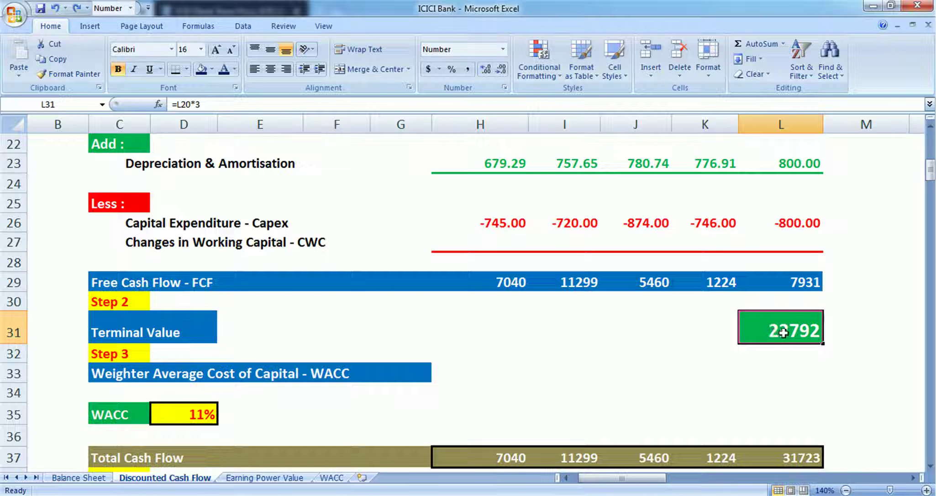
scroll(783, 333, "down", 1)
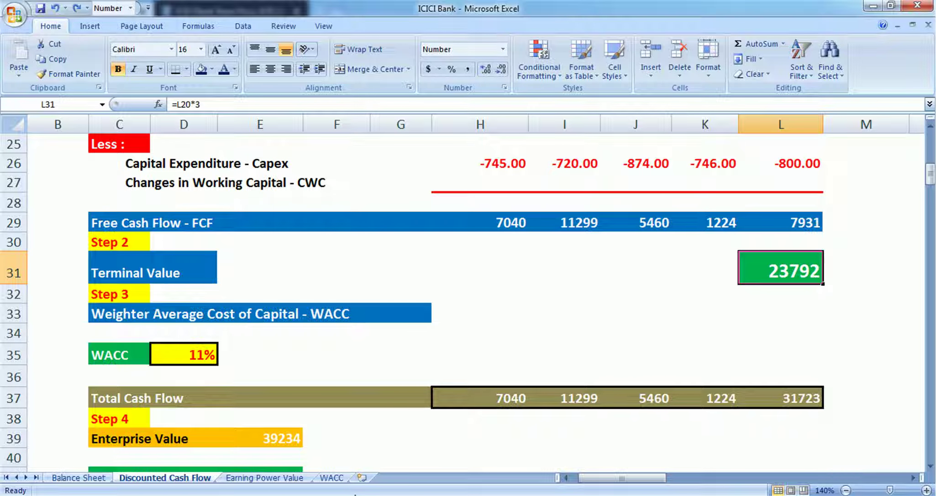
On the WACC sheet, examine the sources of the preference share, reserve and bank loan capital and the total capital formula
left_click(326, 476)
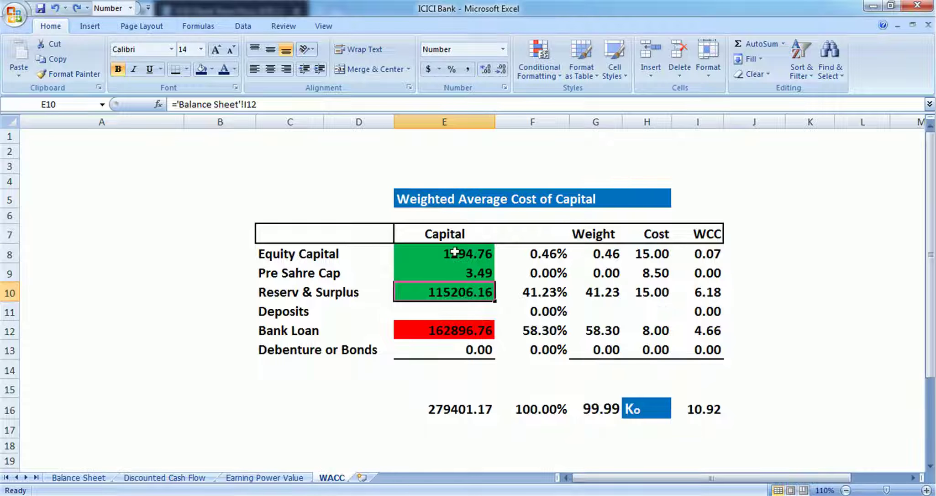
left_click(460, 275)
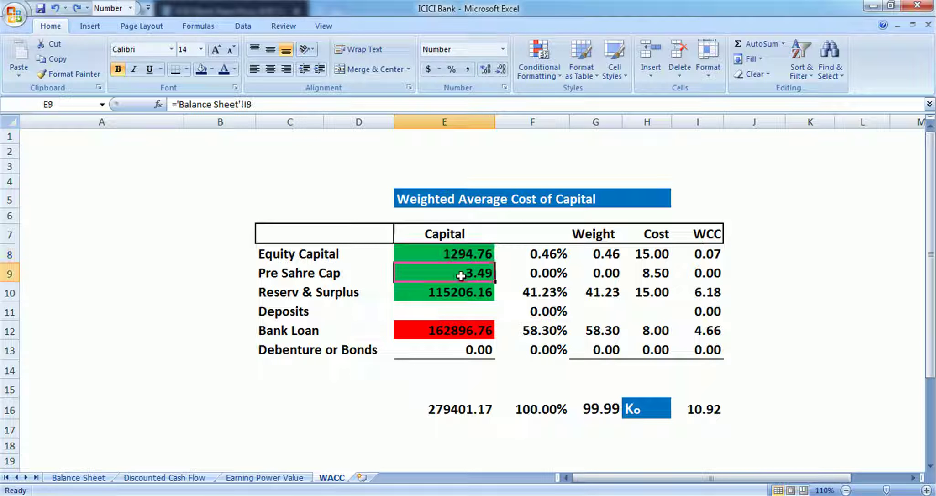
left_click(458, 292)
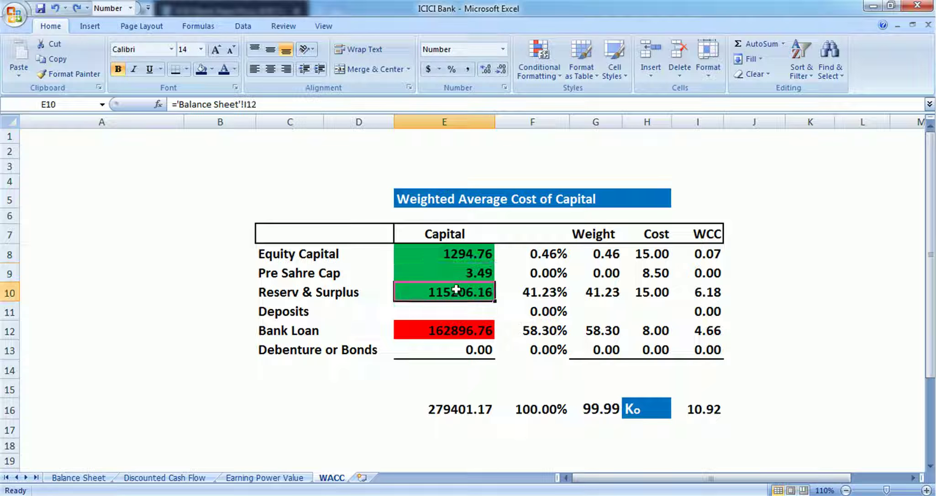
left_click(460, 326)
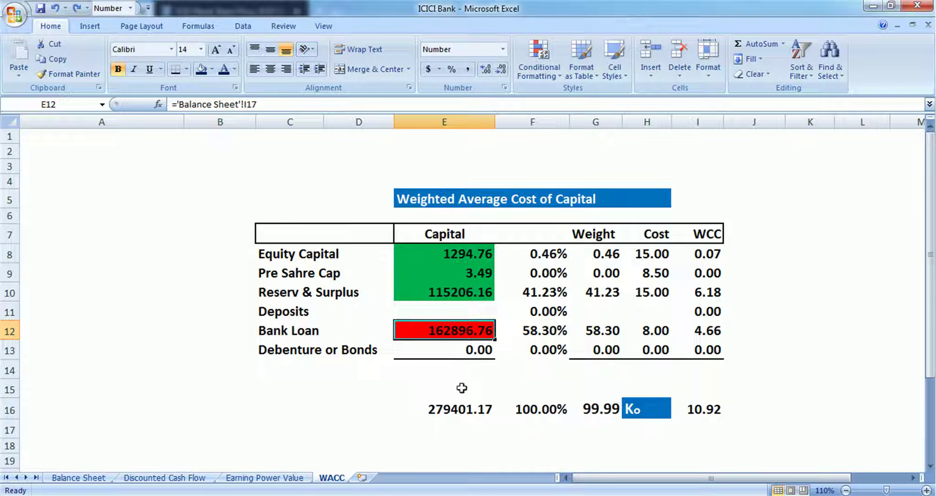
left_click(460, 407)
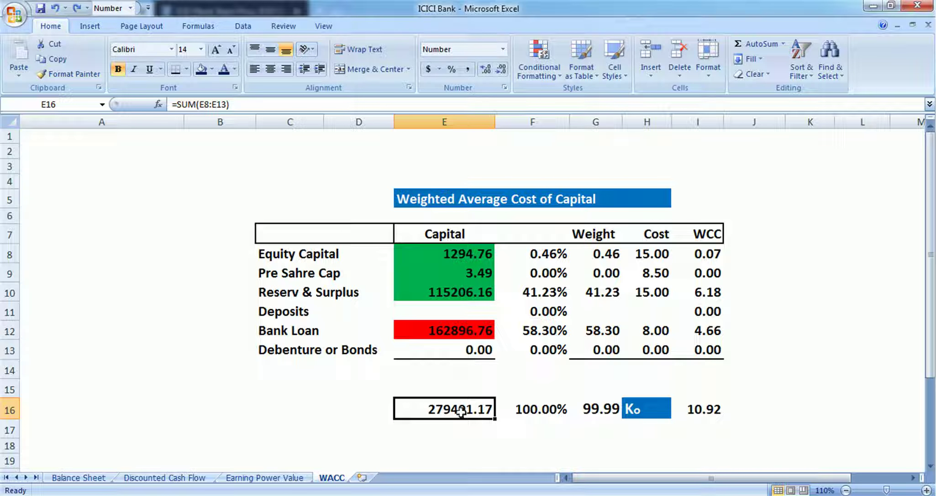
Examine the percentage shares of Equity Capital and Reserv & Surplus against the total capital
left_click(476, 249)
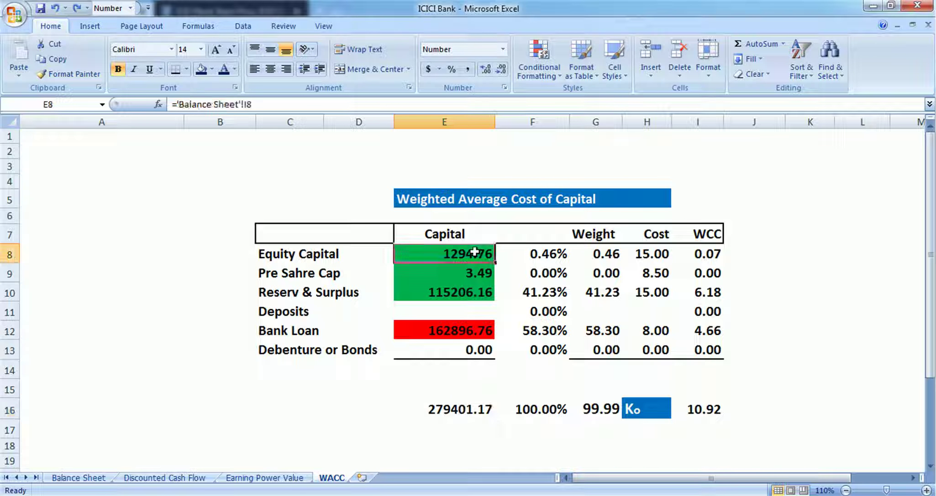
left_click(547, 251)
left_click(455, 408)
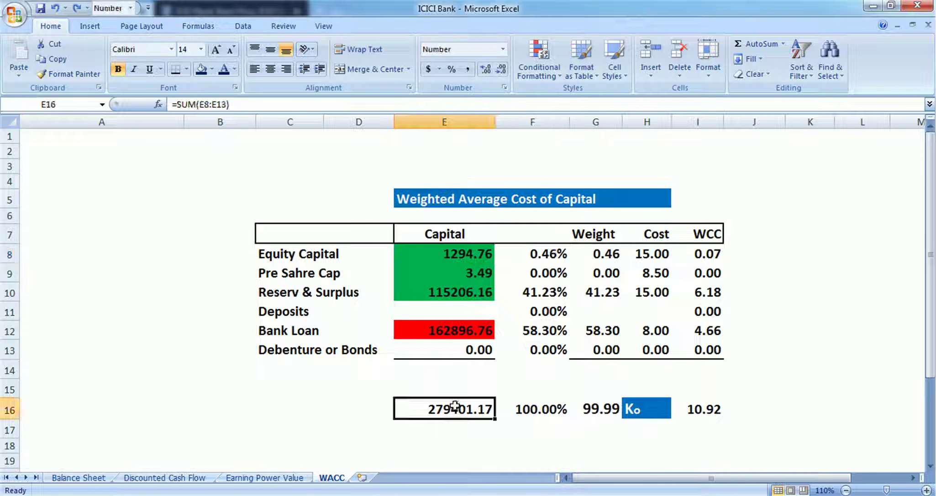
left_click(462, 293)
left_click(549, 292)
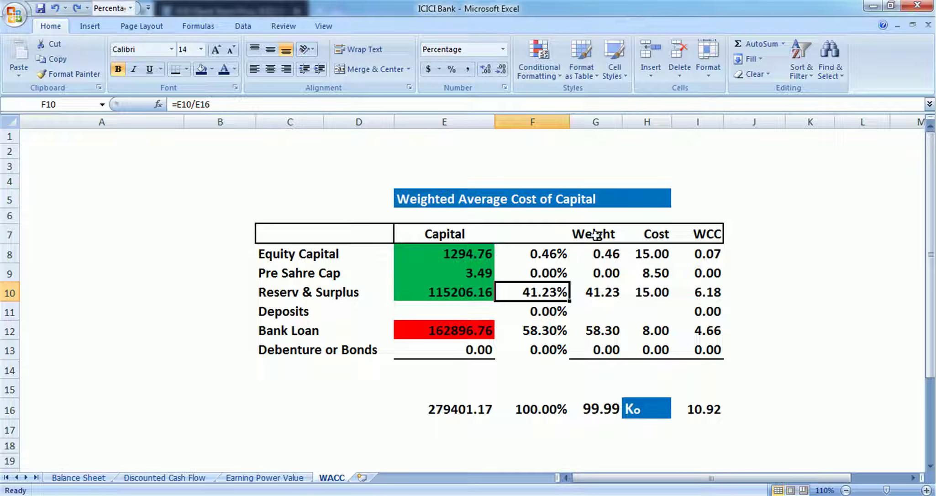
Examine the Cost entries of the capital sources, the Equity Capital WCC formula and the Ko total
left_click(661, 257)
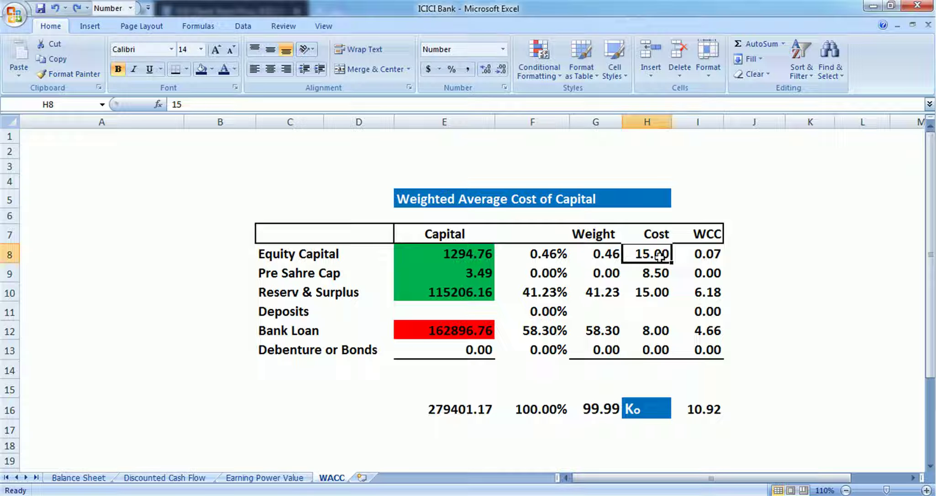
left_click(660, 276)
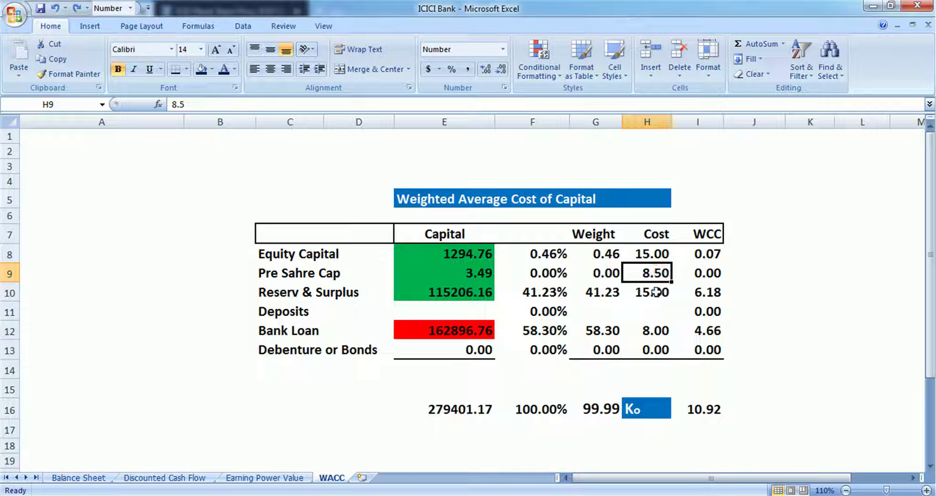
left_click(656, 292)
left_click(655, 330)
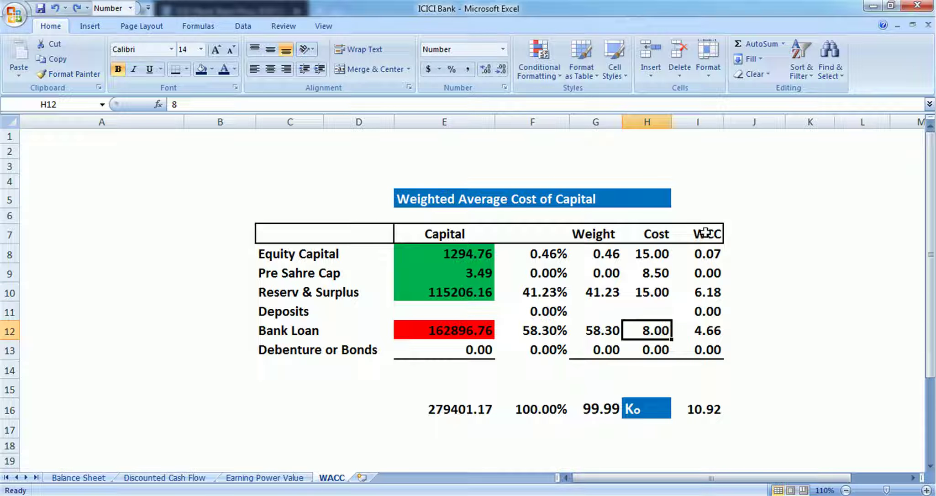
left_click(712, 253)
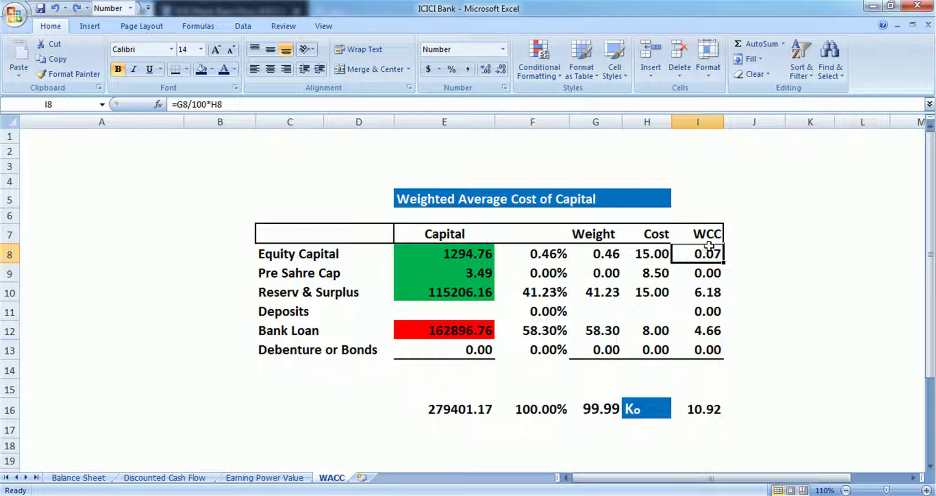
left_click(711, 406)
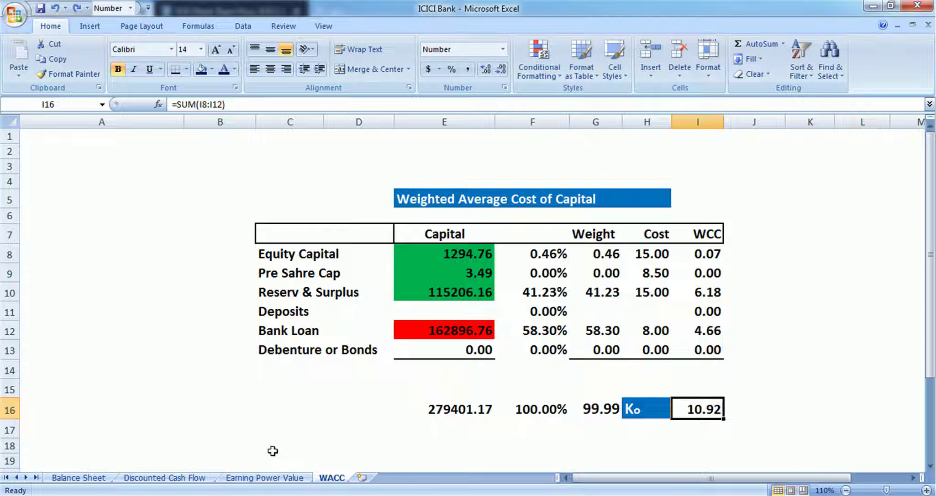
Return to the Discounted Cash Flow sheet and examine the Enterprise Value formula in Step 4
left_click(165, 476)
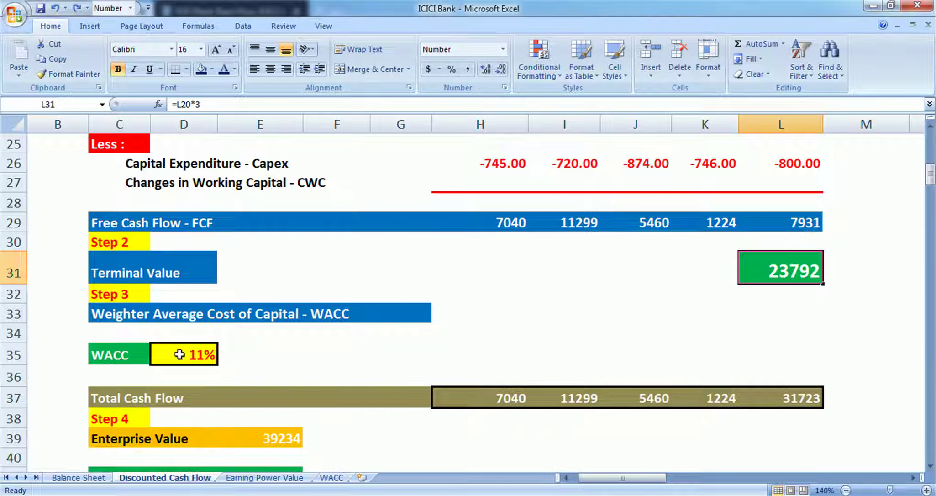
scroll(179, 354, "down", 2)
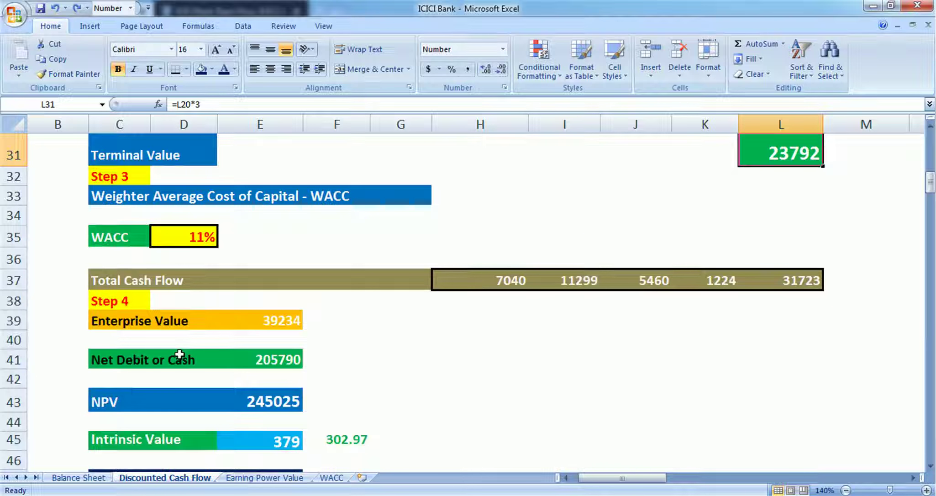
left_click(283, 321)
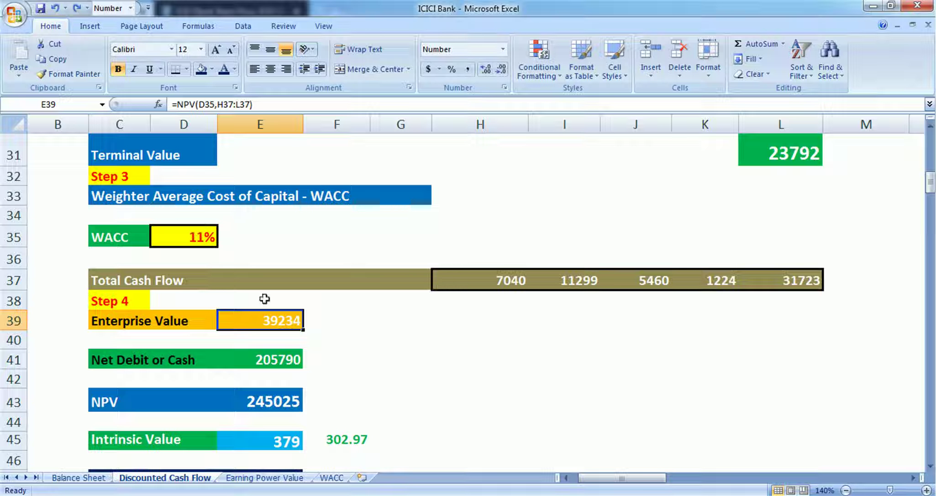
Trace the Enterprise Value back to the 2016 Free Cash Flow and the Terminal Value that feed Total Cash Flow
scroll(645, 291, "up", 2)
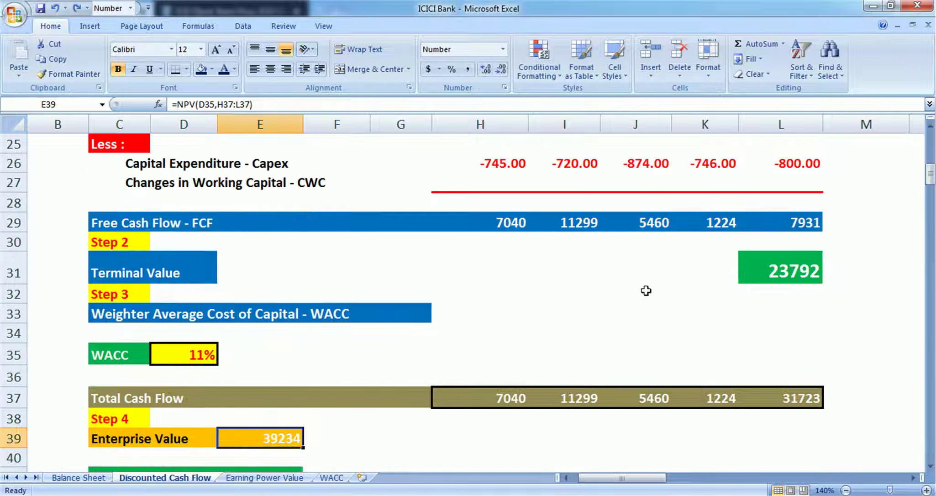
left_click(513, 223)
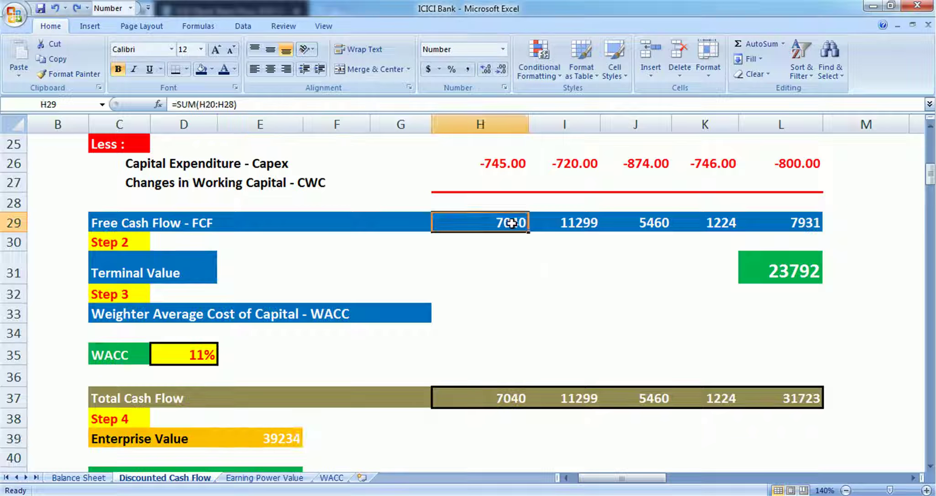
left_click(772, 280)
scroll(776, 292, "down", 1)
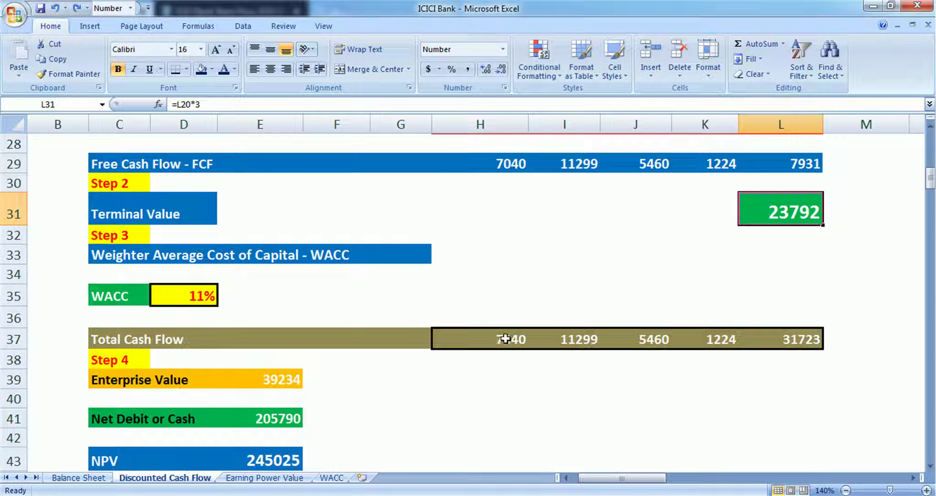
scroll(283, 327, "down", 1)
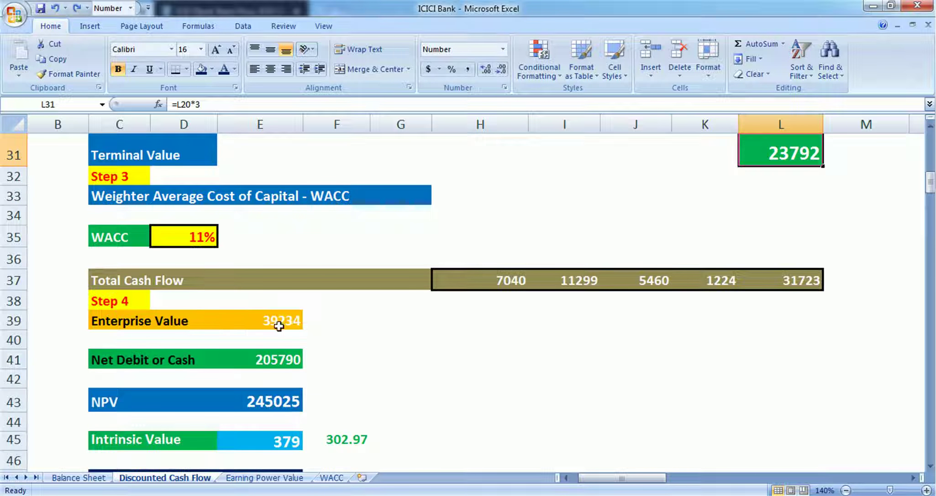
left_click(280, 322)
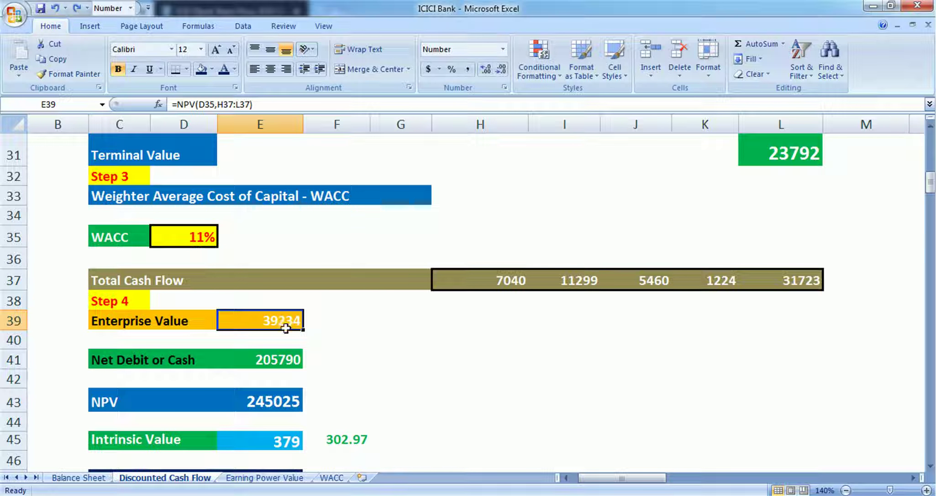
Trace the Net Debit or Cash formula to the cash, bank balances, Investments and Borrowings on the Balance Sheet
left_click(276, 360)
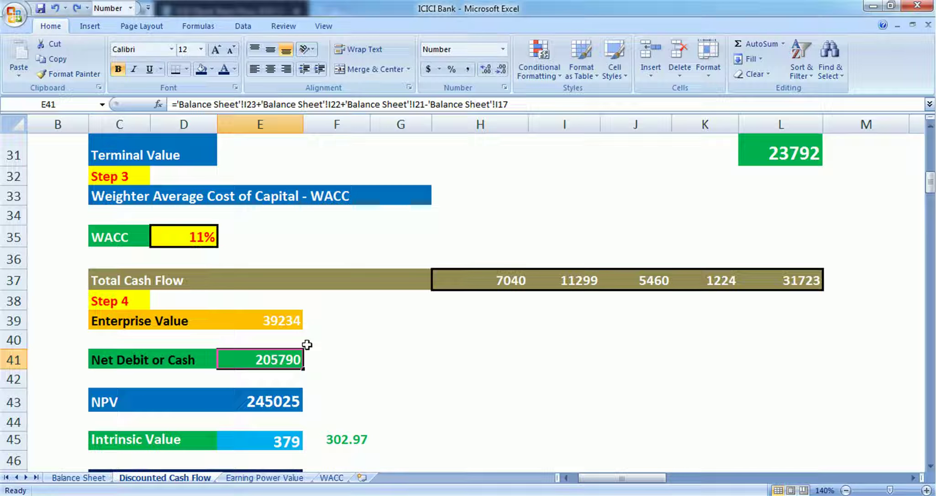
left_click(96, 480)
scroll(776, 299, "down", 2)
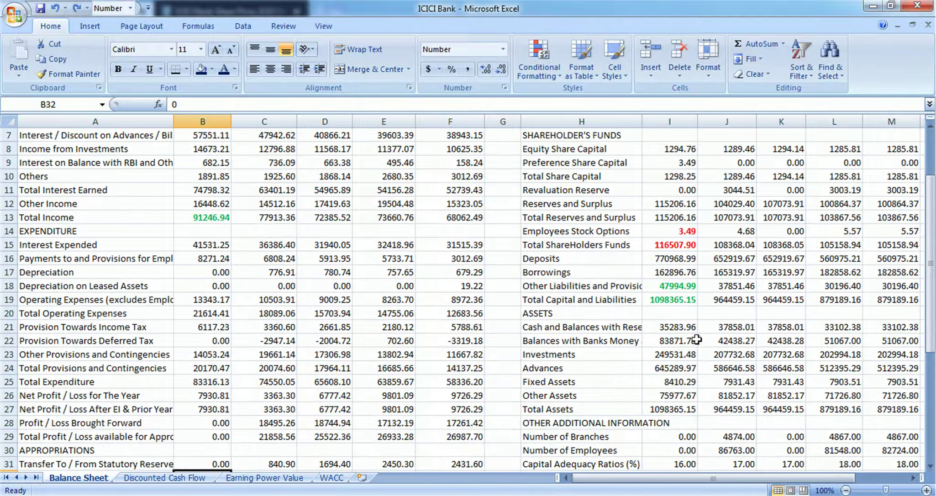
left_click(575, 328)
left_click(584, 341)
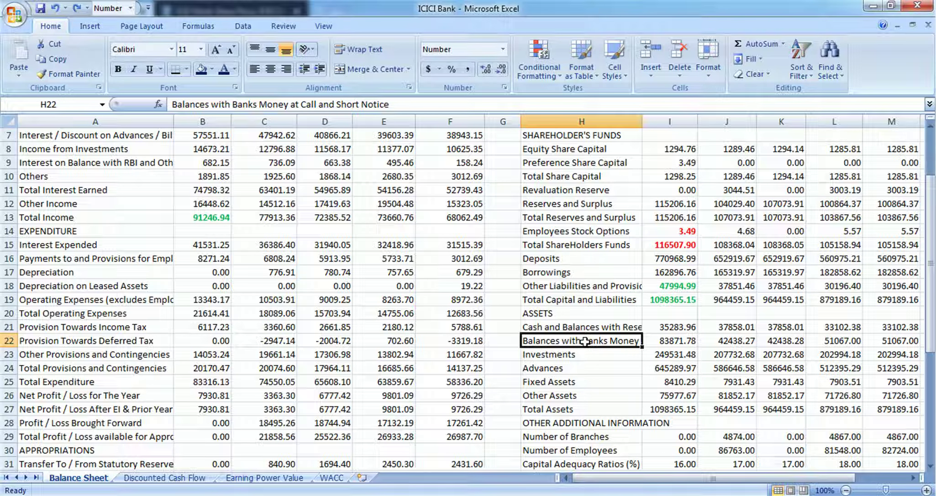
left_click_drag(674, 328, 672, 352)
left_click(672, 352)
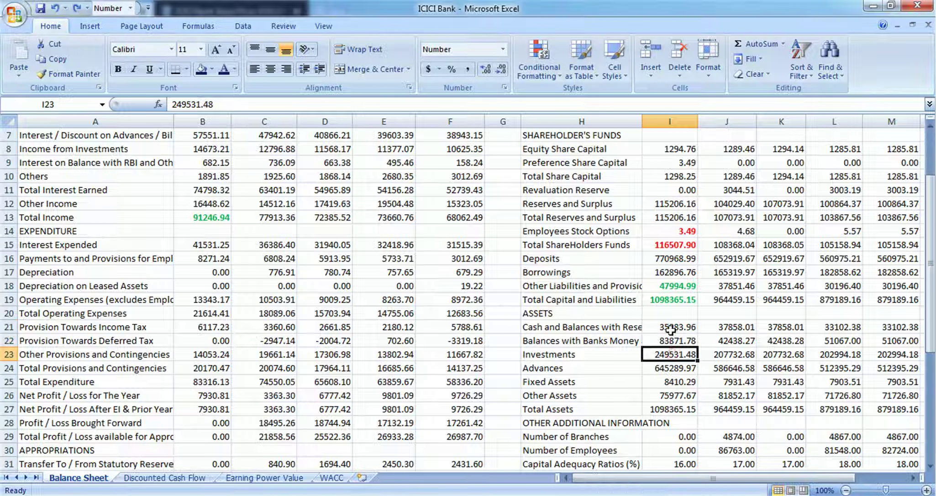
left_click(669, 272)
Return to the Discounted Cash Flow sheet and examine how NPV combines Enterprise Value and Net Debit or Cash
left_click(182, 478)
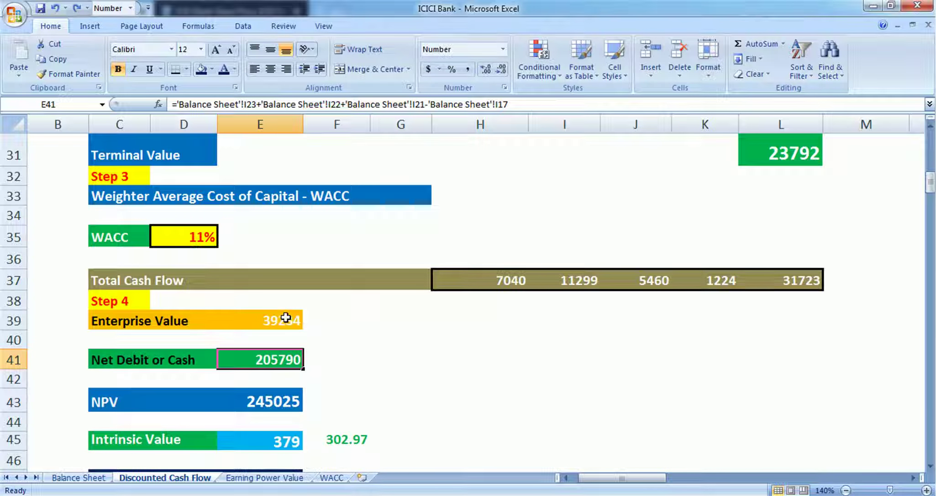
scroll(284, 318, "down", 1)
left_click(279, 332)
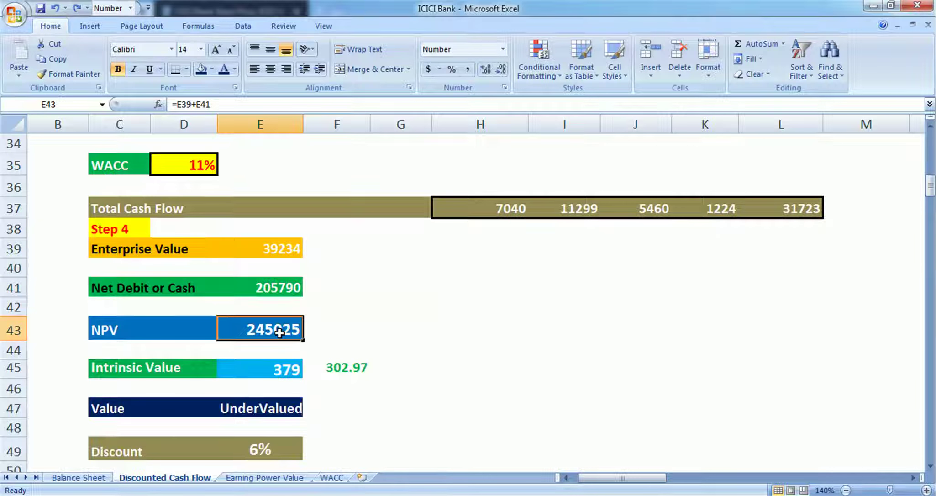
scroll(279, 332, "up", 1)
left_click(279, 315)
left_click_drag(280, 310, 272, 360)
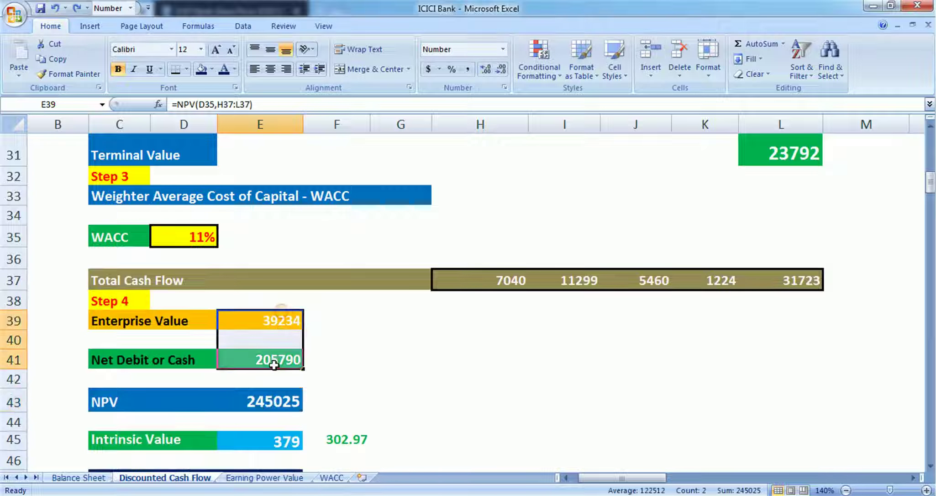
left_click(271, 397)
scroll(302, 380, "down", 1)
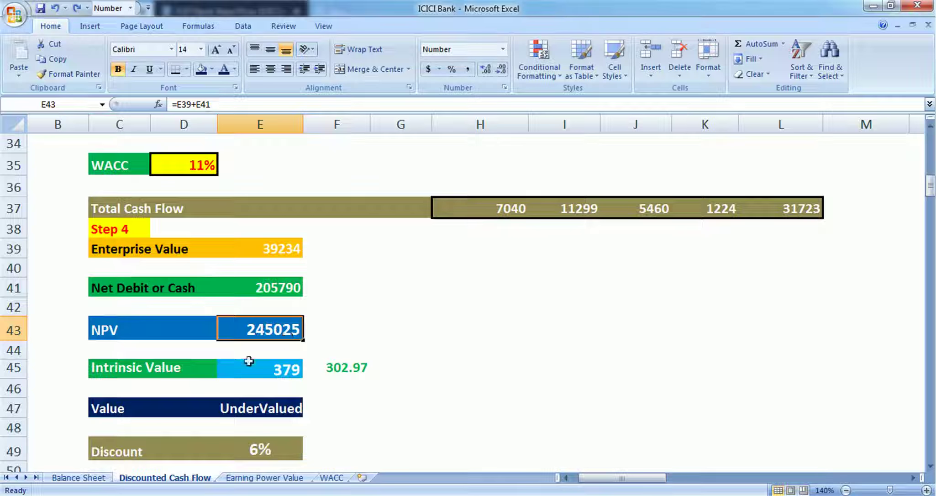
Examine the Intrinsic Value formula and trace it to the NPV and the No of Shares
left_click(263, 370)
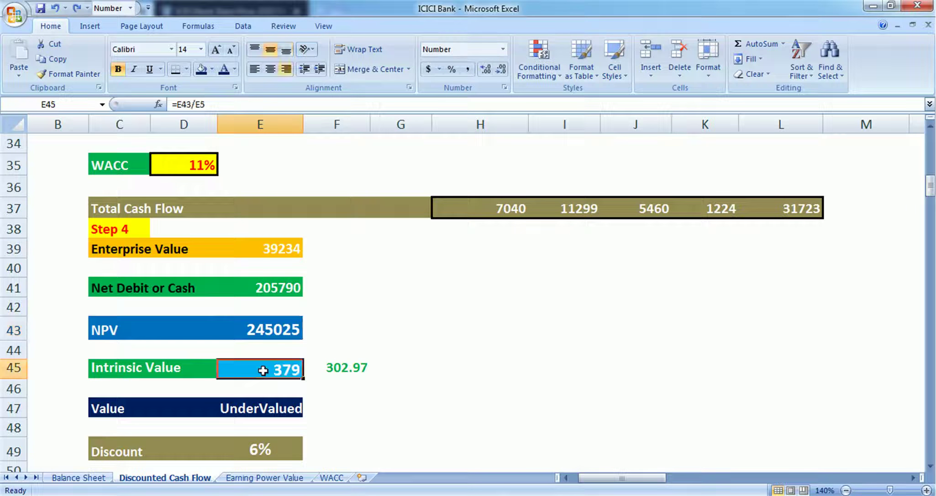
left_click(261, 329)
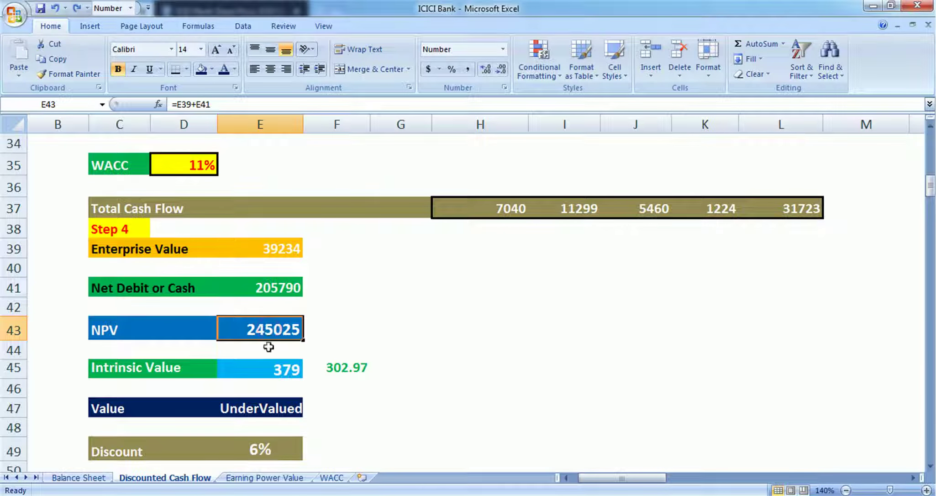
left_click(266, 368)
scroll(265, 365, "up", 11)
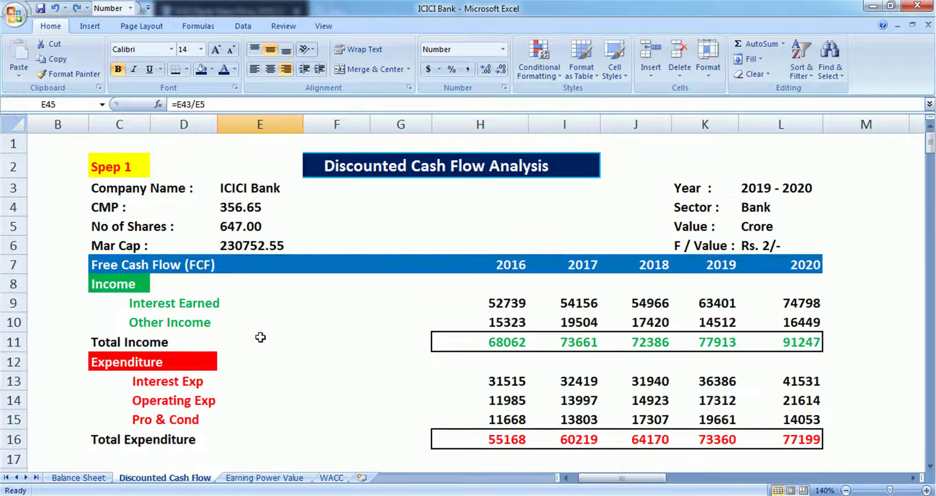
left_click(242, 234)
scroll(244, 229, "down", 8)
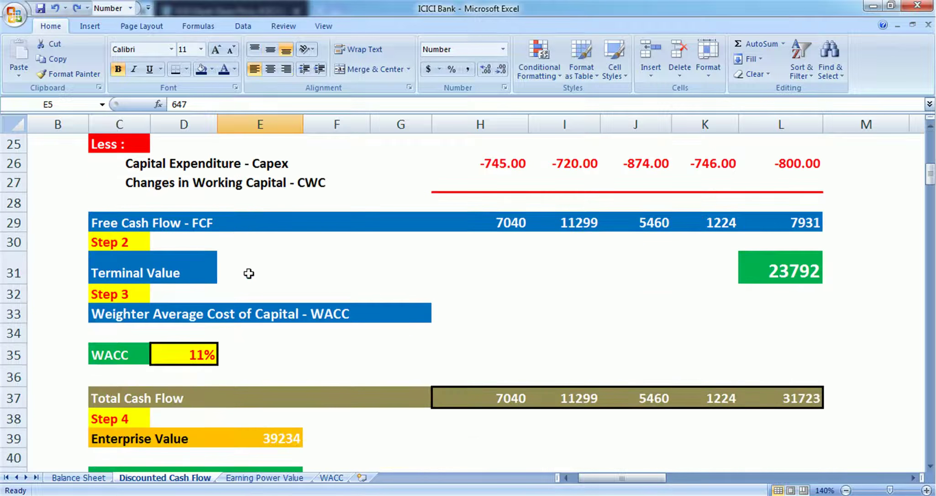
scroll(246, 256, "down", 5)
scroll(248, 272, "up", 1)
left_click(264, 311)
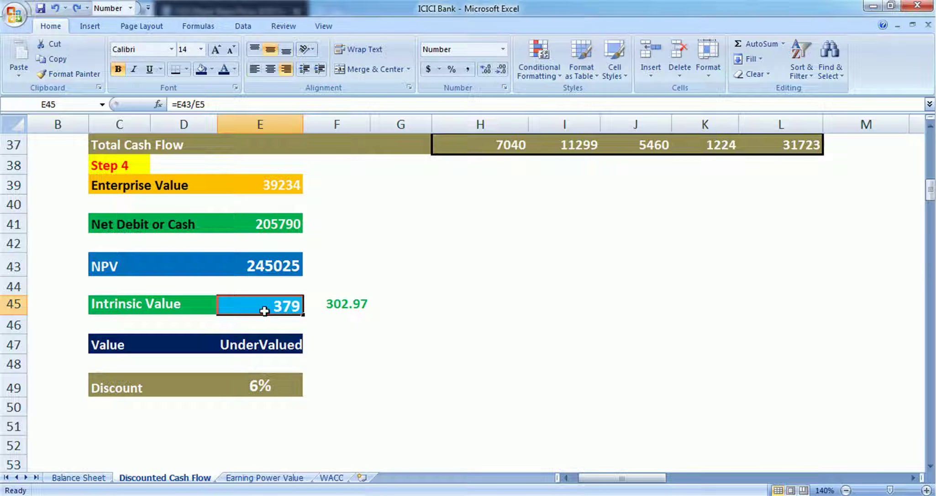
Check the Discount formula against the CMP, and examine the formula reducing the Intrinsic Value by 20%
left_click(281, 387)
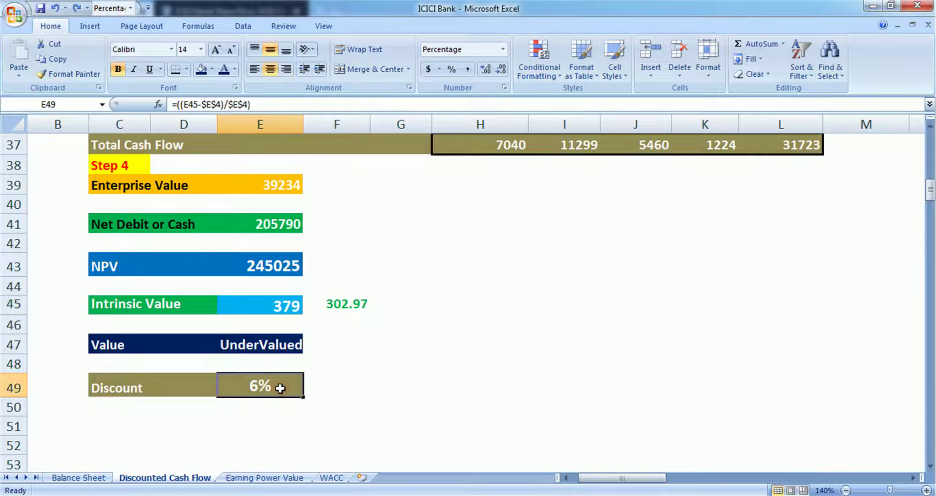
scroll(280, 388, "up", 12)
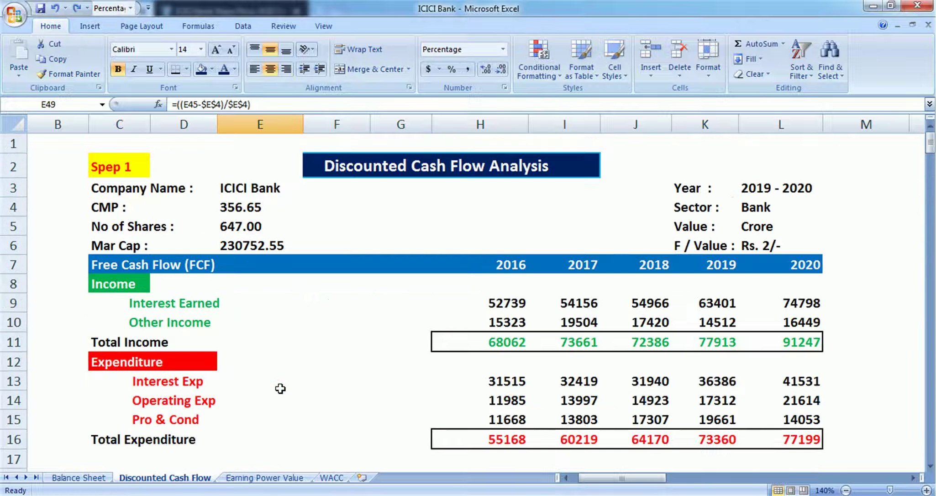
left_click(249, 211)
scroll(249, 211, "down", 11)
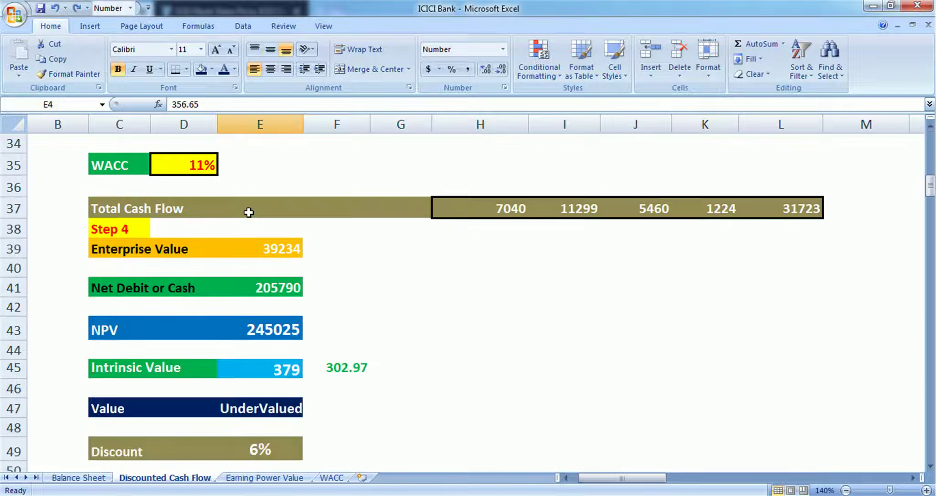
left_click(277, 377)
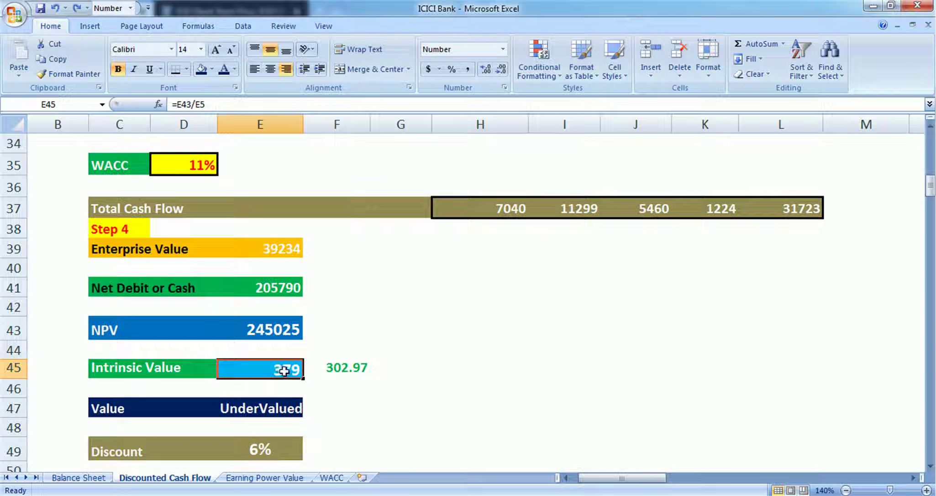
left_click(339, 369)
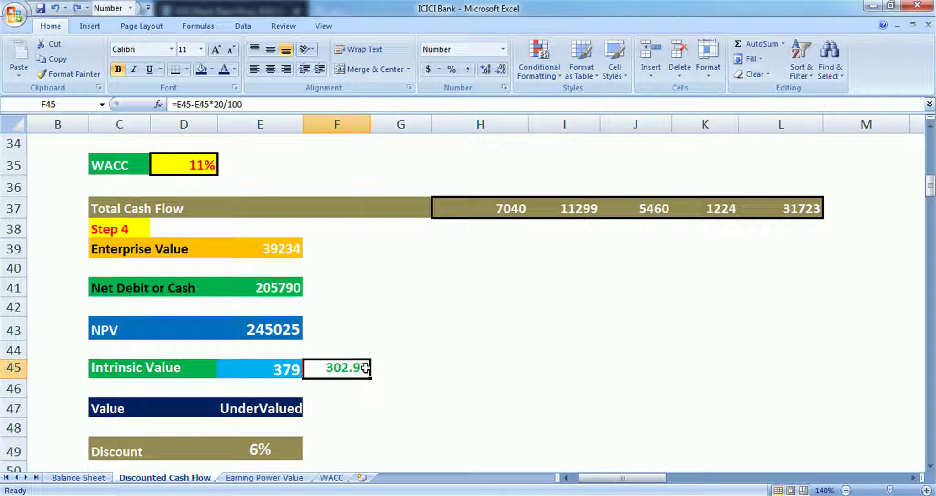
Open the Earning Power Value sheet and examine how Distribution Cash Flow is averaged from the 2016 to 2020 Profit After Tax
left_click(264, 477)
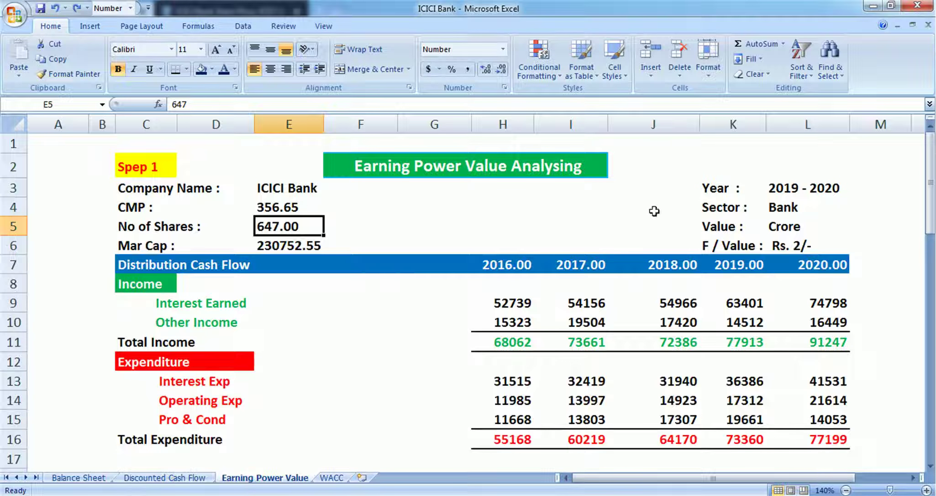
scroll(687, 231, "down", 3)
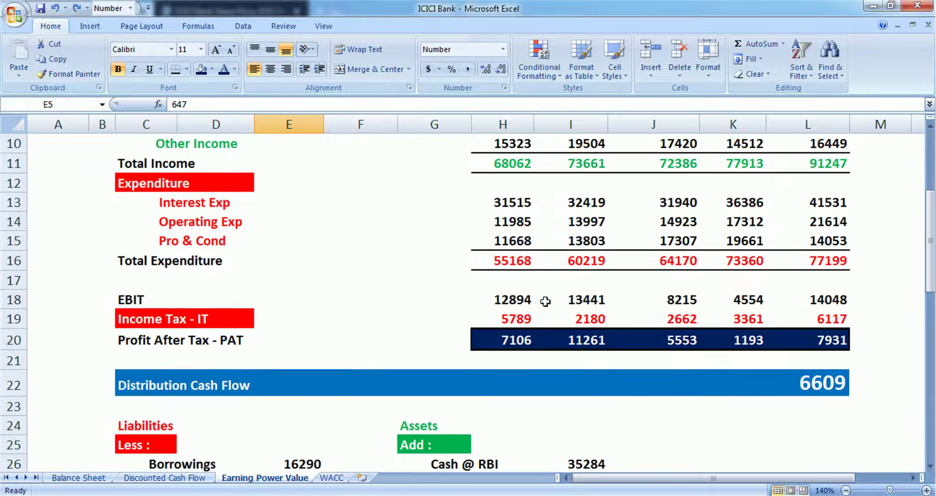
scroll(817, 300, "down", 3)
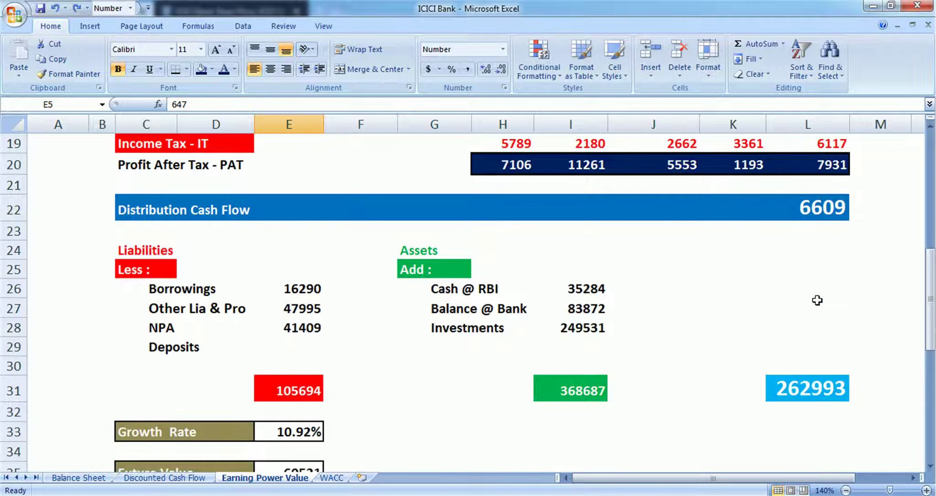
scroll(817, 300, "up", 1)
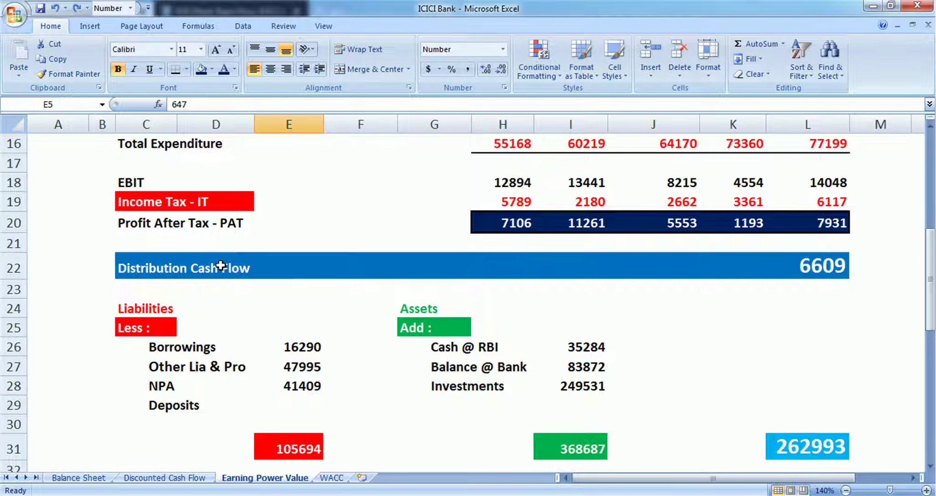
left_click_drag(492, 225, 835, 224)
left_click(828, 266)
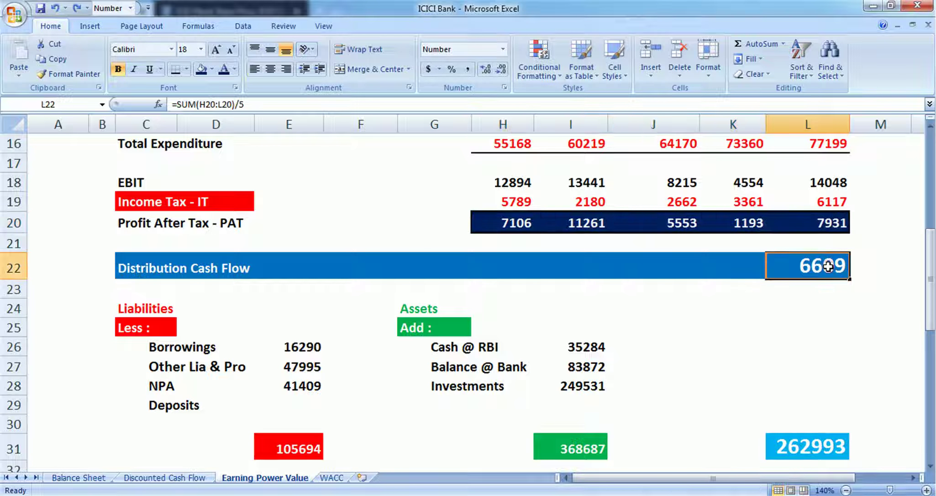
Trace the Borrowings liability to its Balance Sheet source and return to the Earning Power Value sheet
scroll(824, 266, "down", 2)
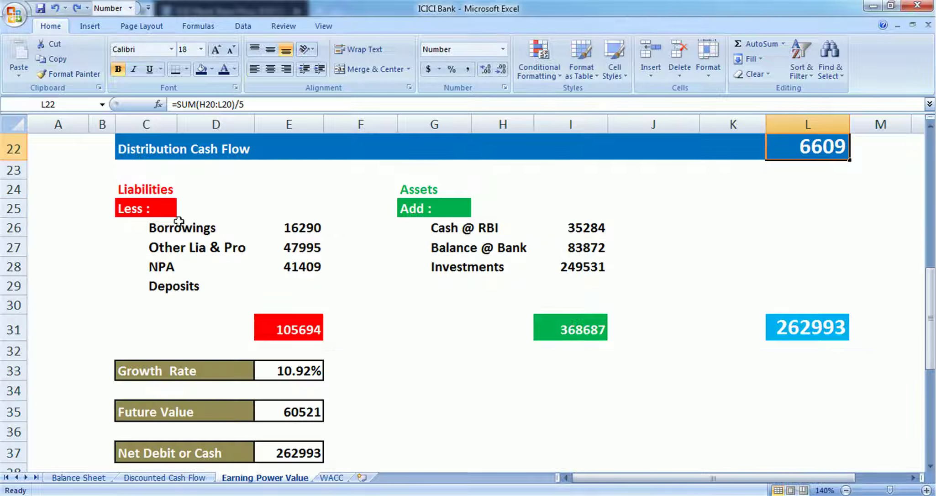
left_click(297, 221)
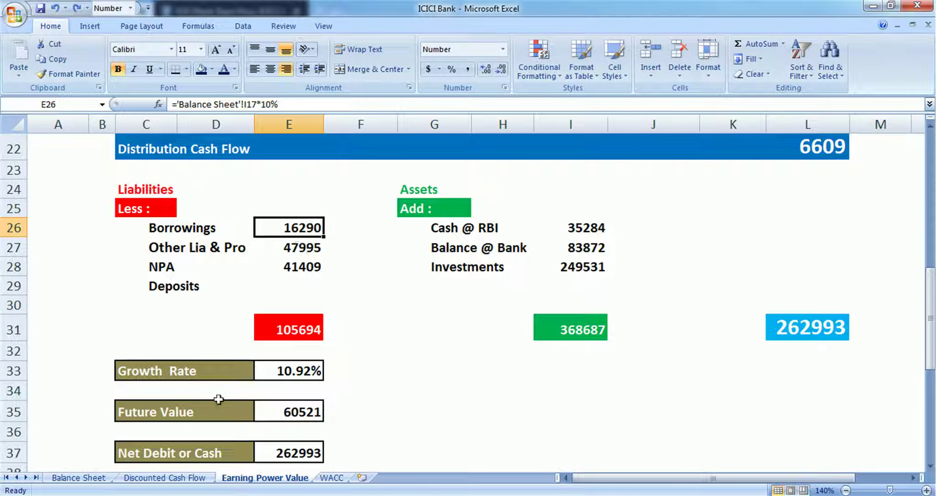
left_click(90, 478)
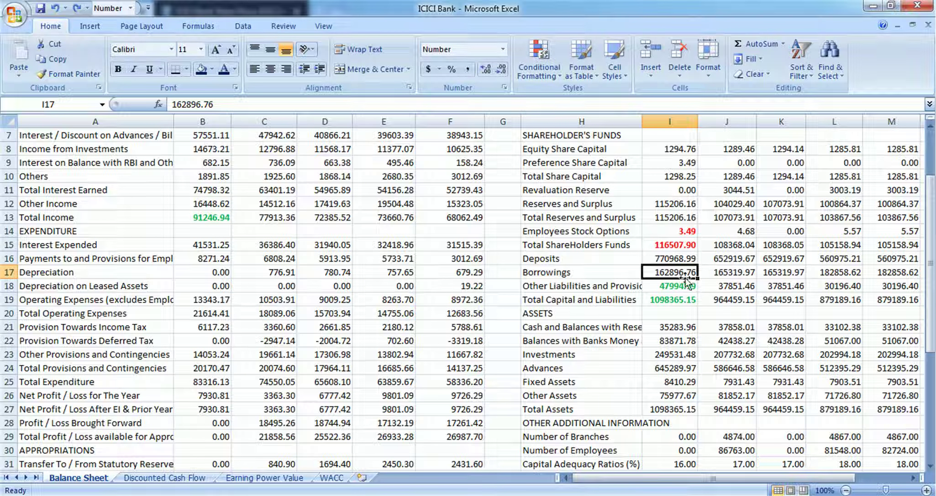
left_click(193, 480)
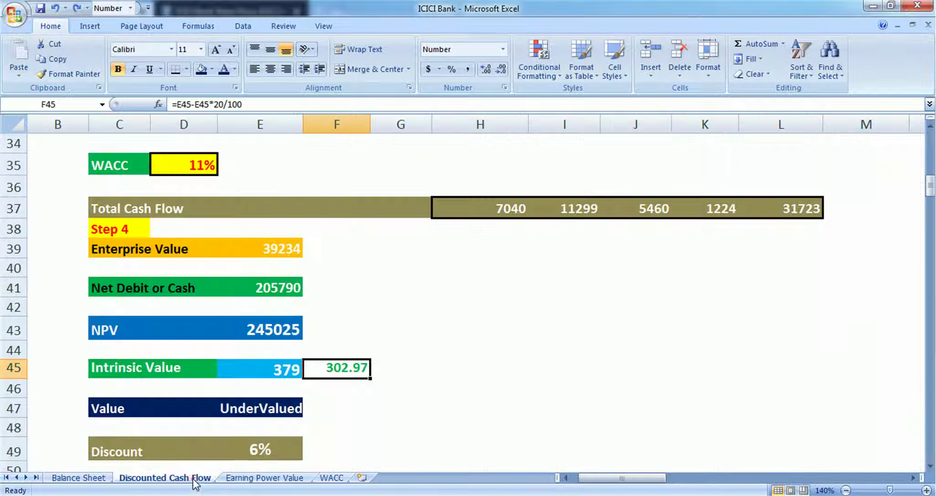
left_click(272, 475)
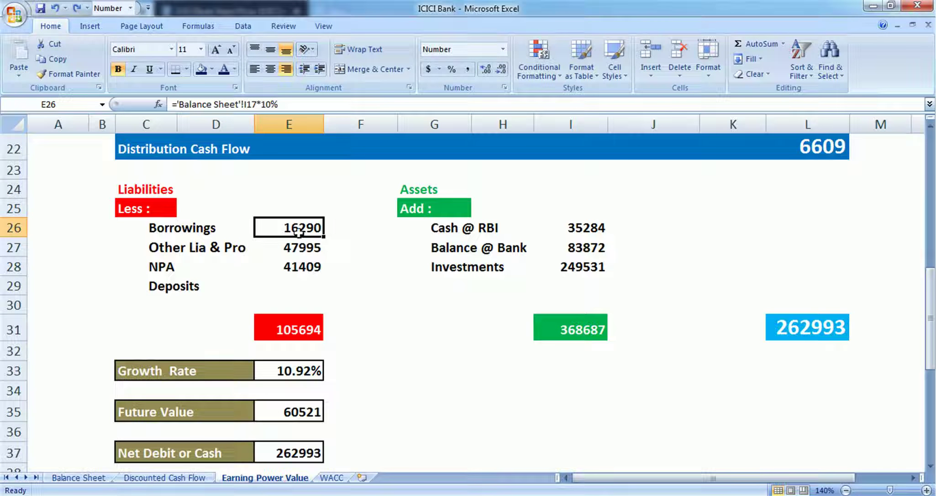
Trace the Other Lia & Pro entry to Other Liabilities and Provisions on the Balance Sheet, and return to the Earning Power Value sheet
left_click(296, 250)
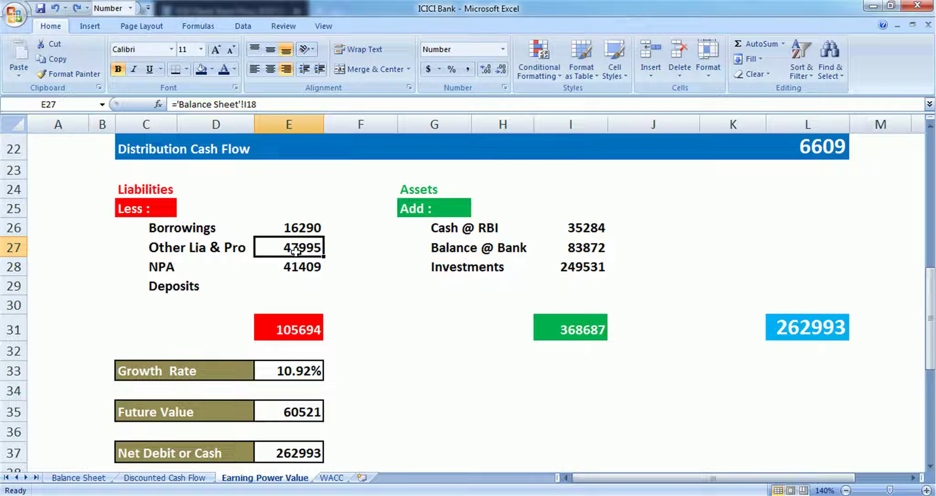
left_click(194, 251)
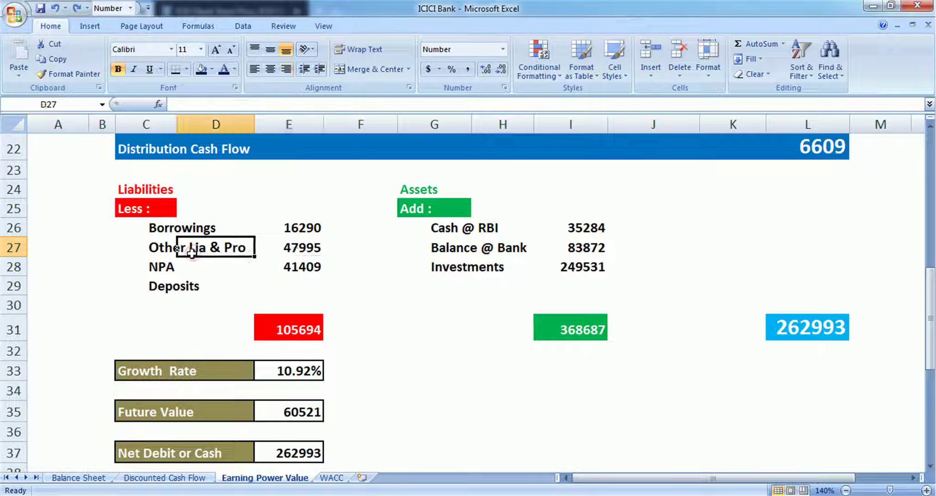
left_click(78, 477)
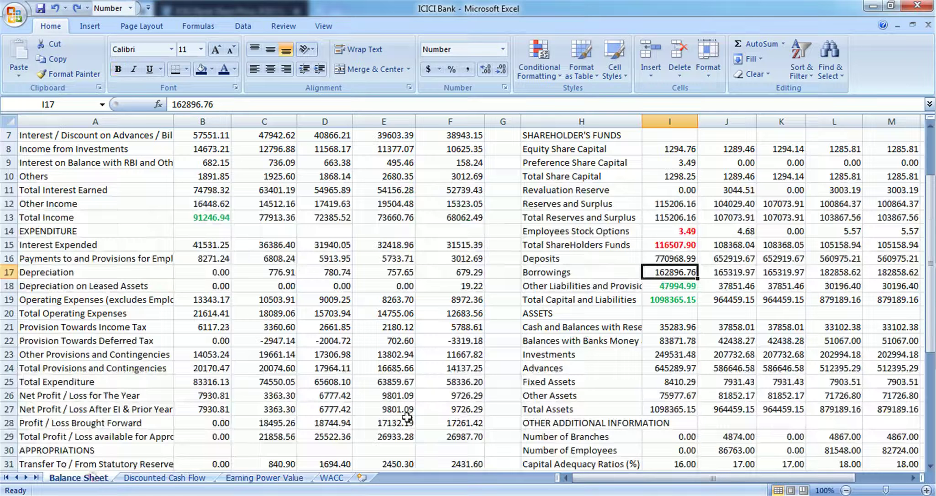
left_click(676, 287)
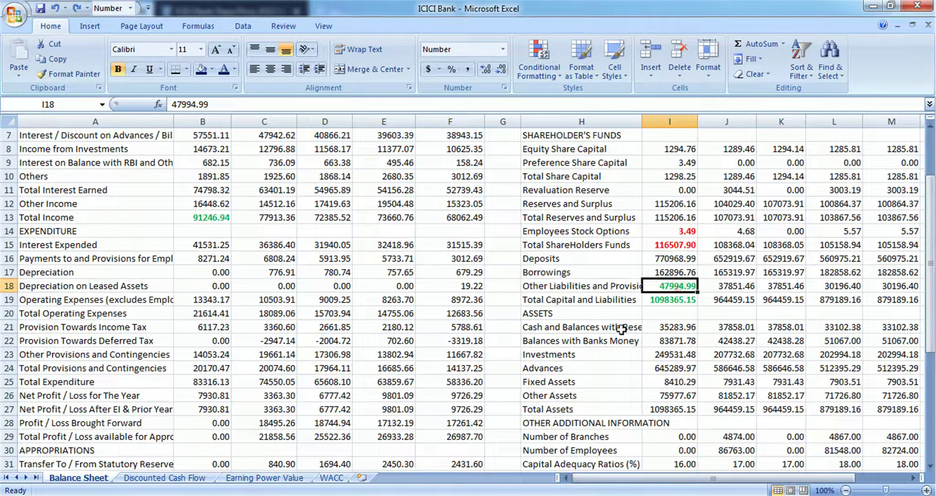
left_click(196, 477)
left_click(237, 478)
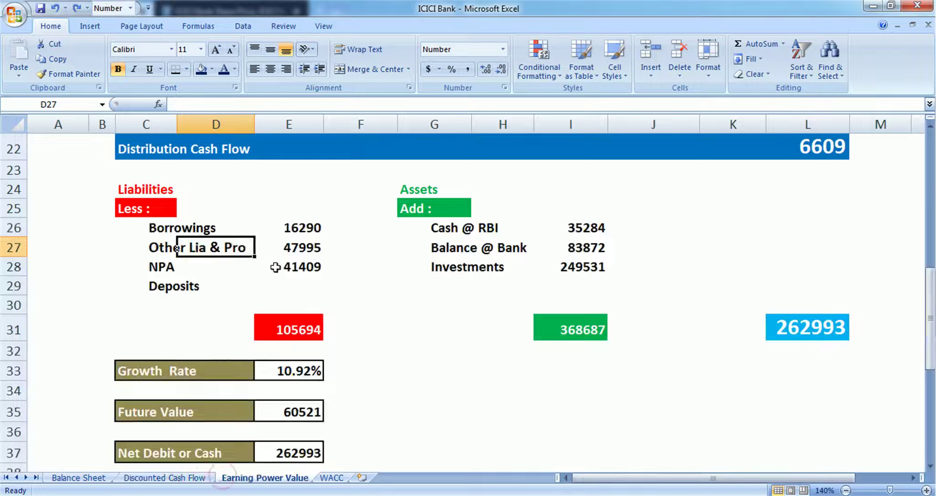
Trace the NPA liability to Gross NPA on the Balance Sheet, and return to the Earning Power Value sheet
left_click(276, 266)
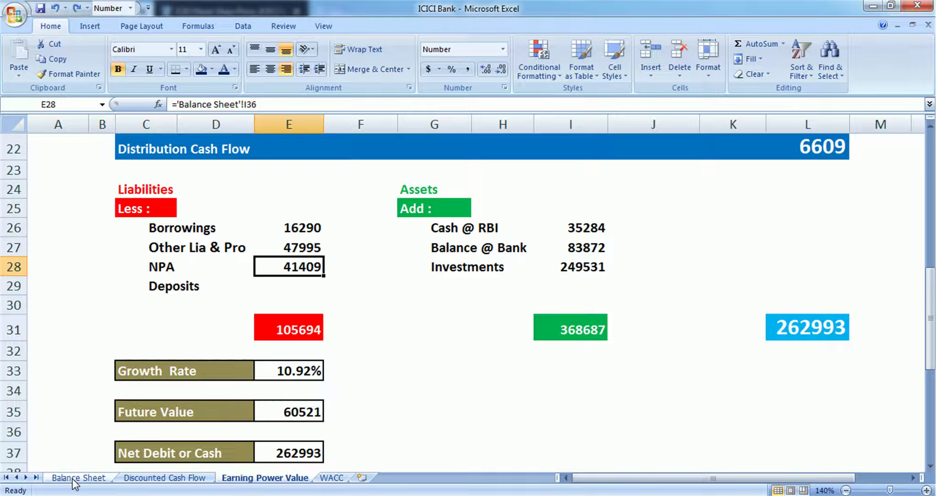
left_click(97, 479)
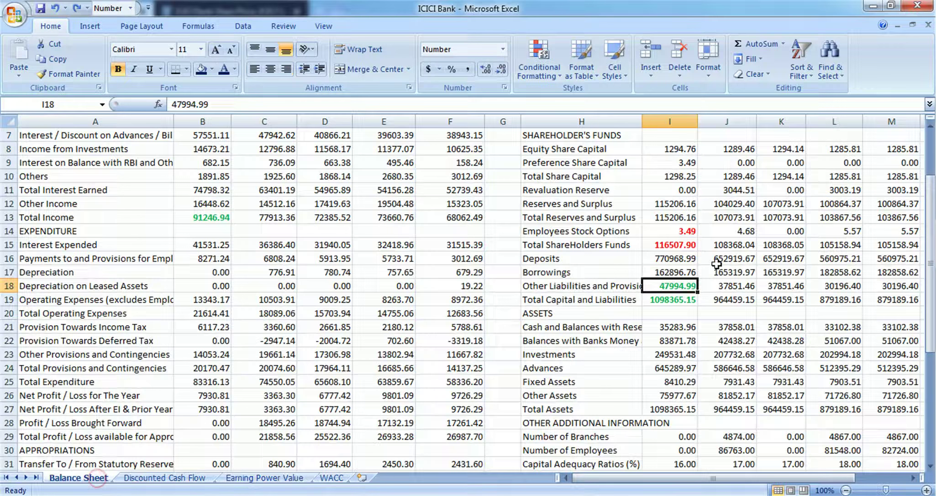
scroll(716, 264, "down", 5)
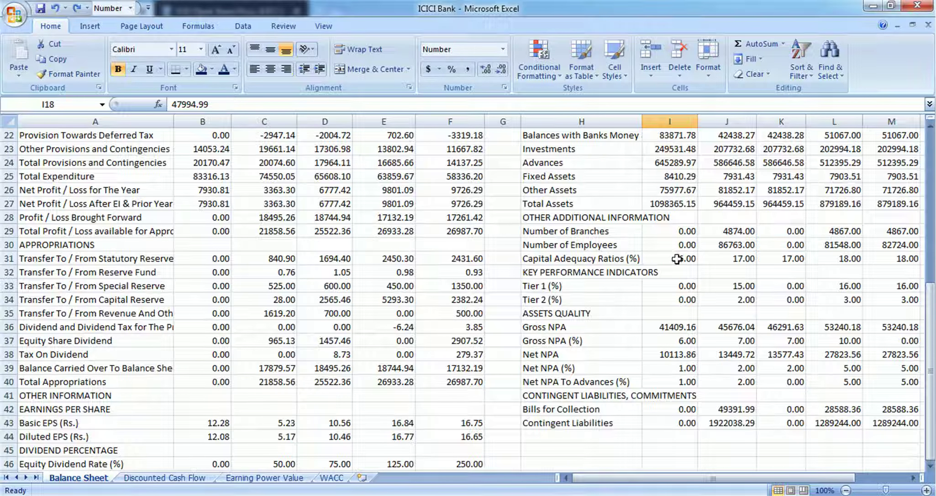
left_click(677, 327)
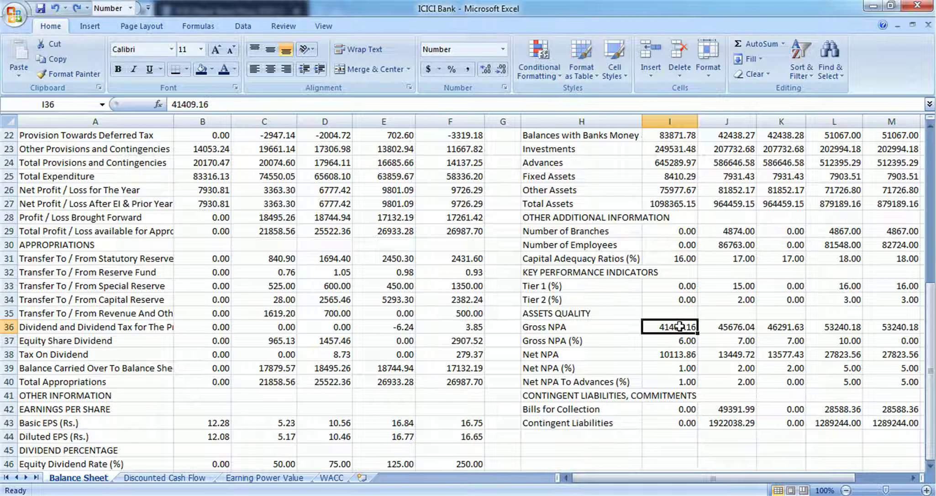
left_click(254, 476)
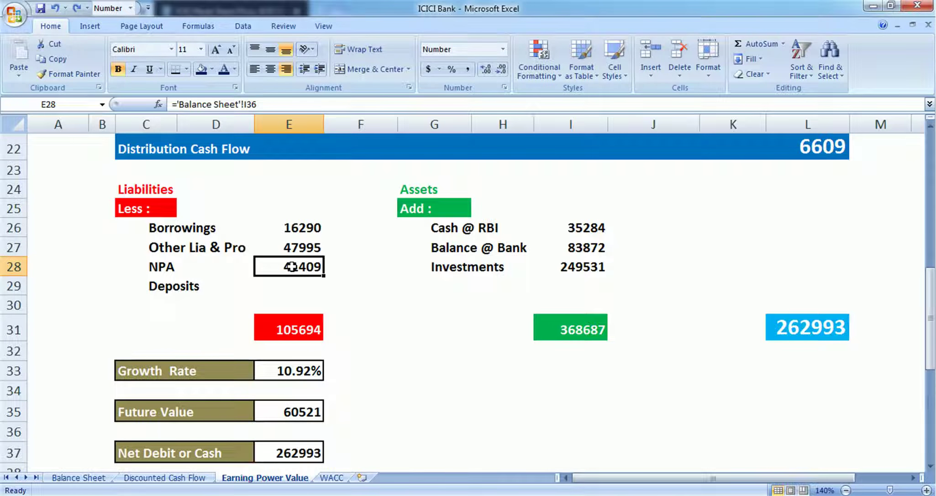
Trace the Cash @ RBI, Balance @ Bank and Investments assets to the Balance Sheet, and return to the Earning Power Value sheet
left_click(584, 228)
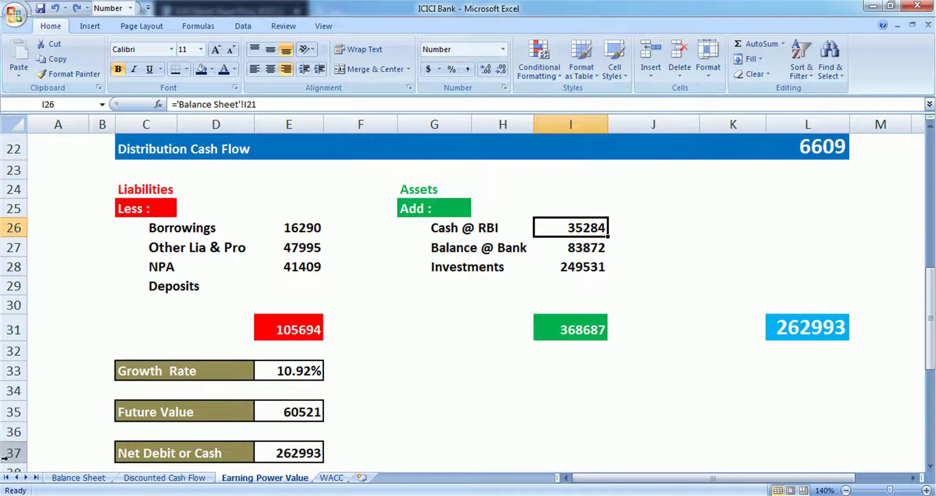
left_click(79, 477)
scroll(753, 353, "up", 3)
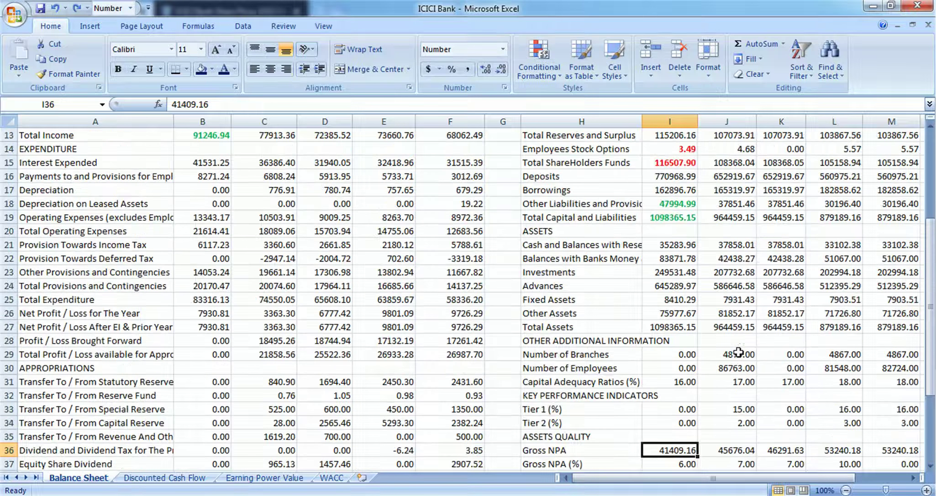
mouse_move(676, 246)
left_mouse_down()
mouse_move(676, 258)
mouse_move(675, 247)
left_mouse_up()
left_click(674, 271)
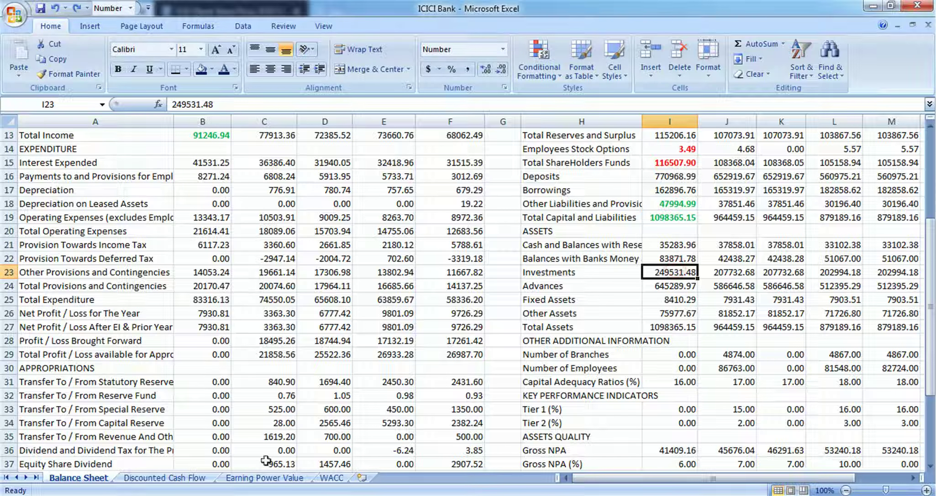
left_click(264, 477)
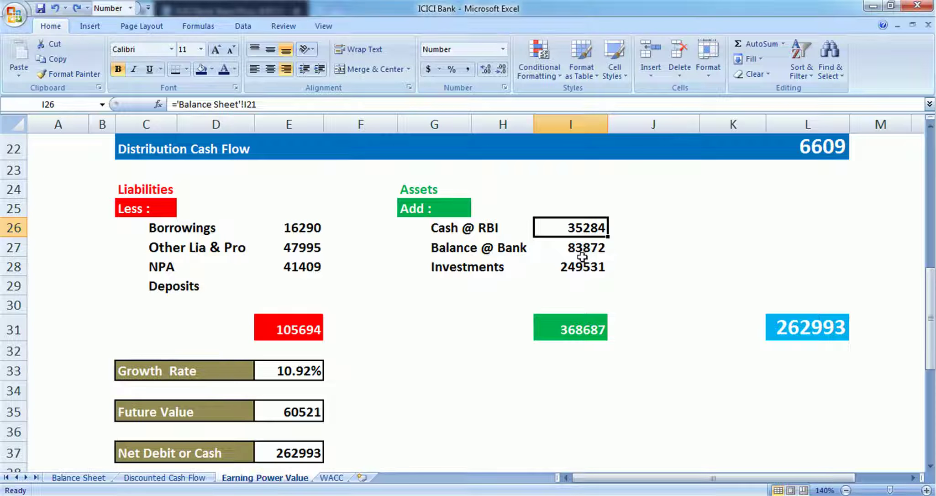
Check the formulas totalling the assets and liabilities, and the formula subtracting the liabilities total from the assets total
left_click(581, 322)
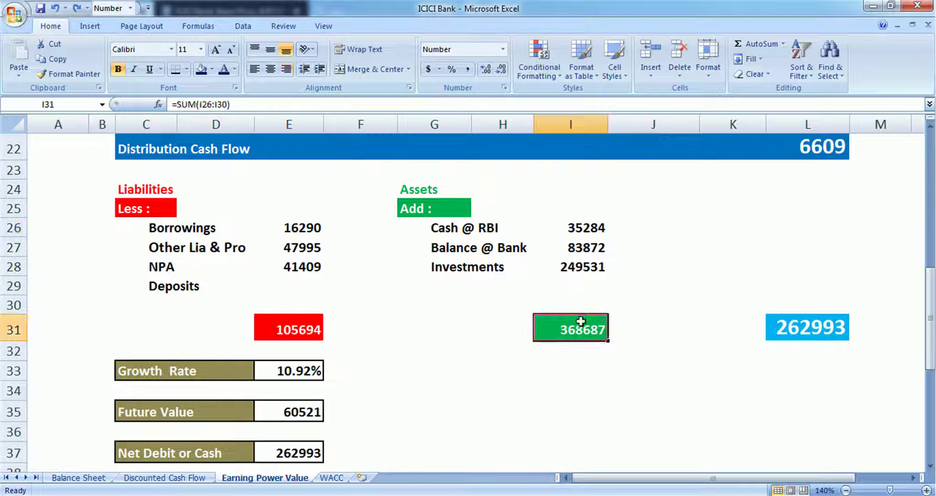
left_click(281, 338)
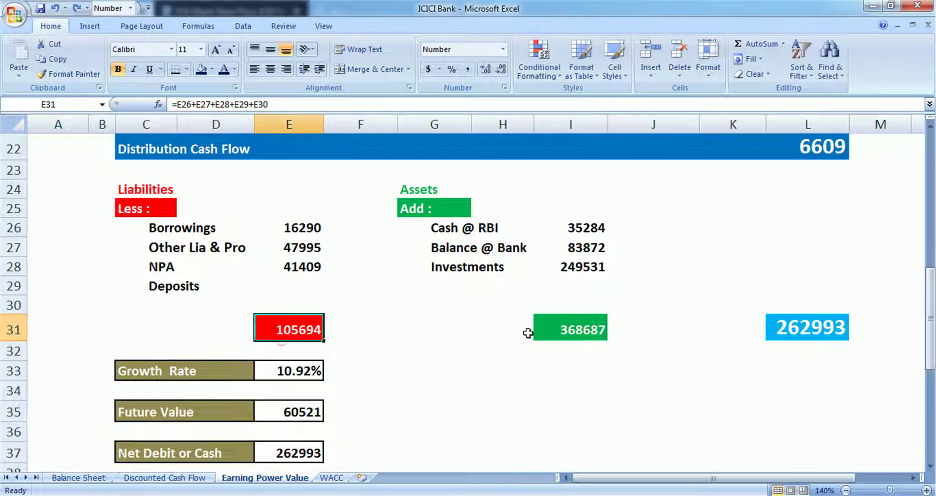
left_click(796, 331)
left_click(569, 326)
left_click(775, 326)
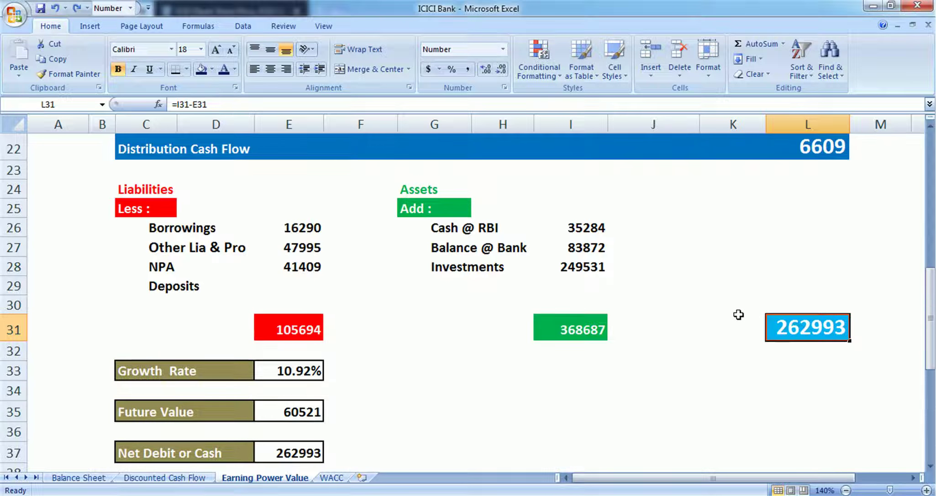
Examine the Growth Rate and how the Future Value formula divides the Distribution Cash Flow by it
scroll(738, 314, "down", 2)
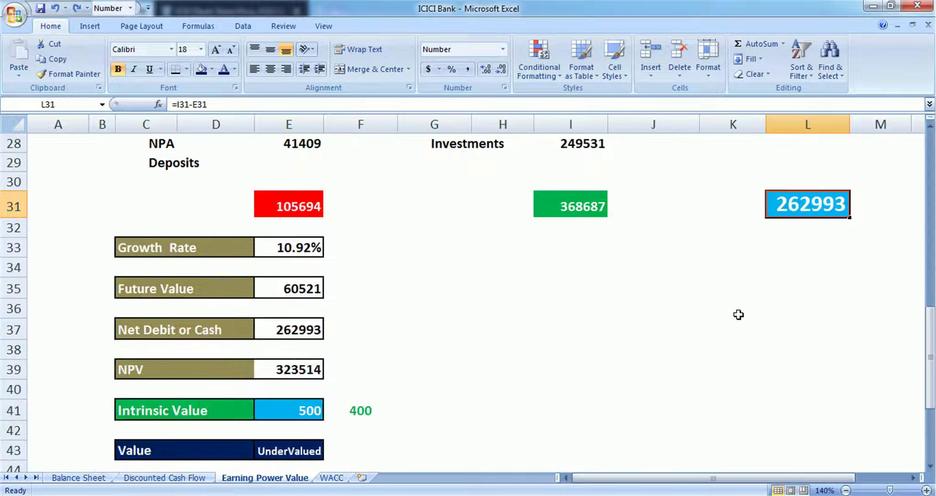
left_click(181, 245)
left_click(295, 248)
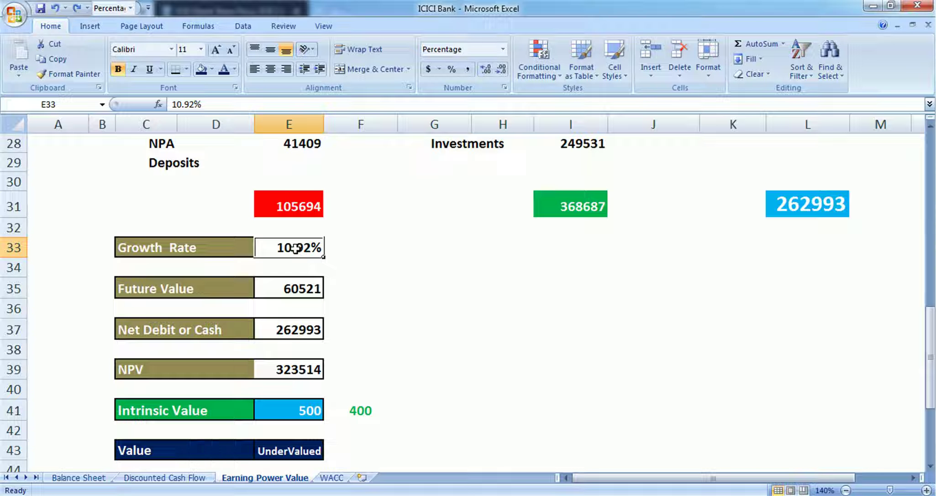
left_click(303, 292)
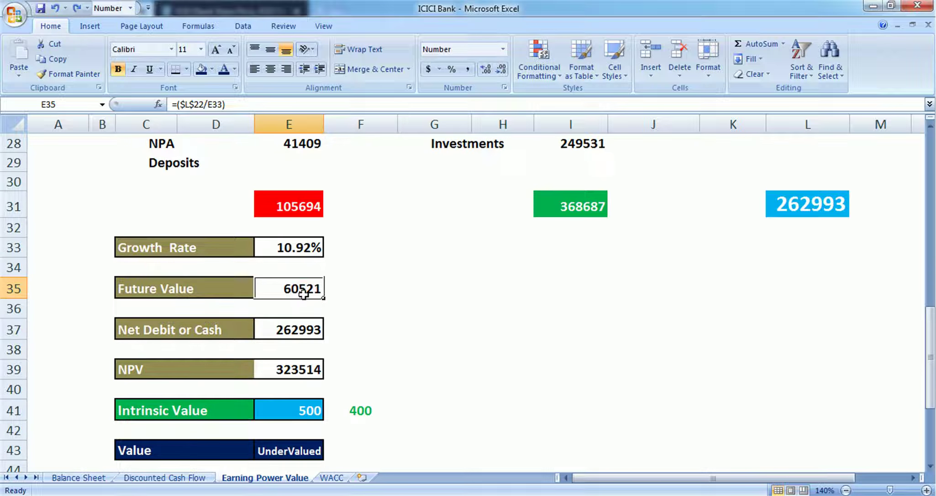
scroll(304, 292, "up", 2)
scroll(541, 327, "up", 1)
scroll(541, 328, "up", 1)
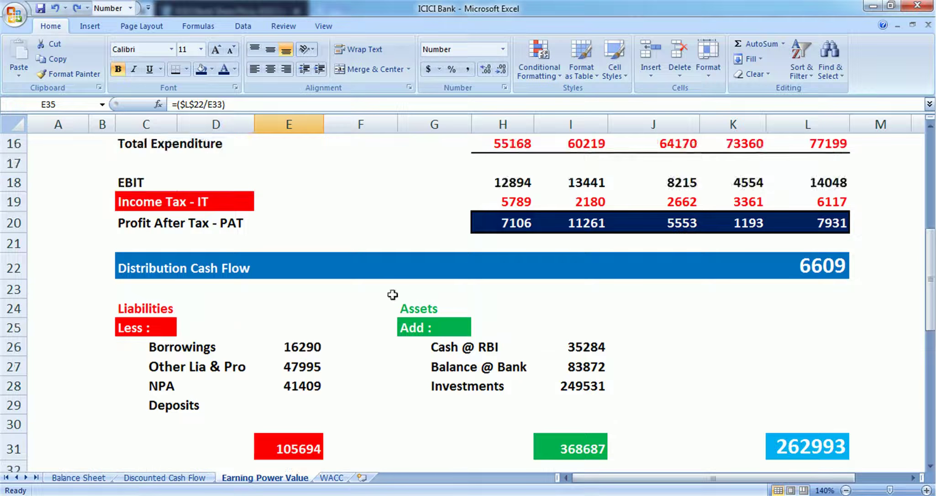
left_click(808, 264)
scroll(810, 263, "down", 3)
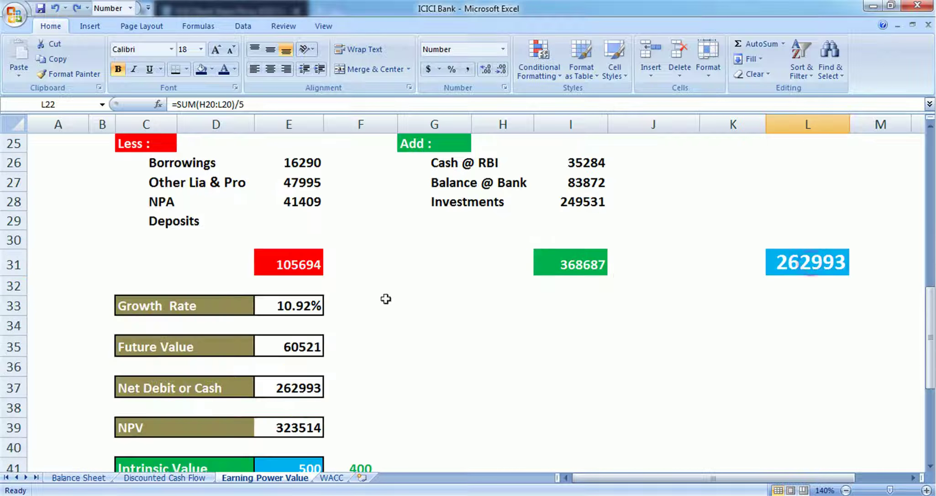
left_click(304, 301)
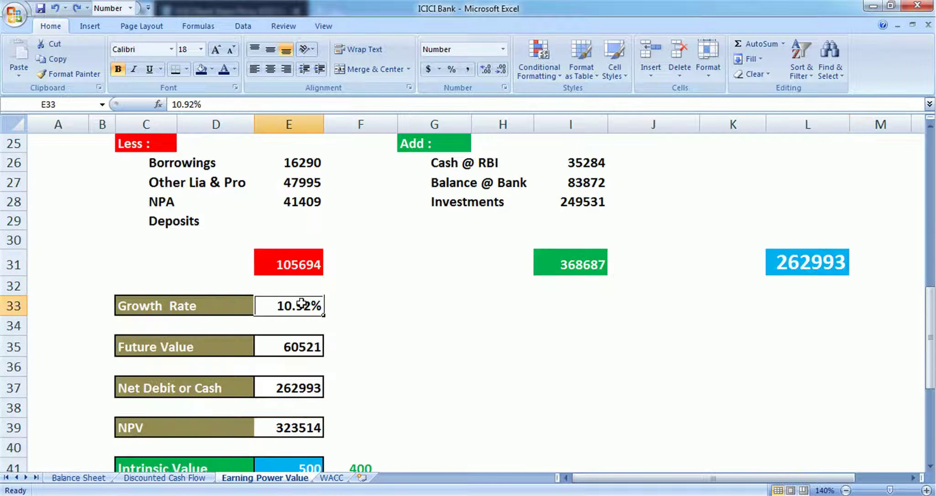
left_click(304, 346)
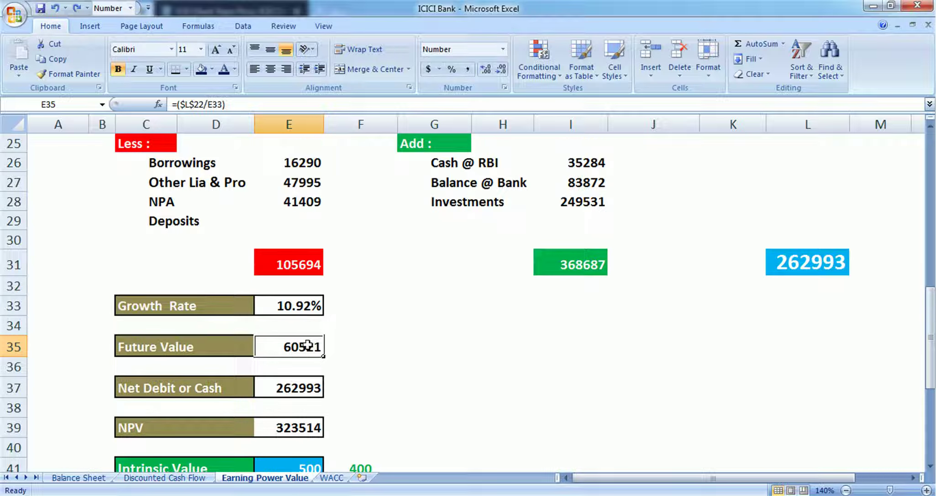
Trace the Net Debit or Cash entry to the difference between total assets and liabilities in L31
scroll(307, 345, "down", 1)
left_click(307, 329)
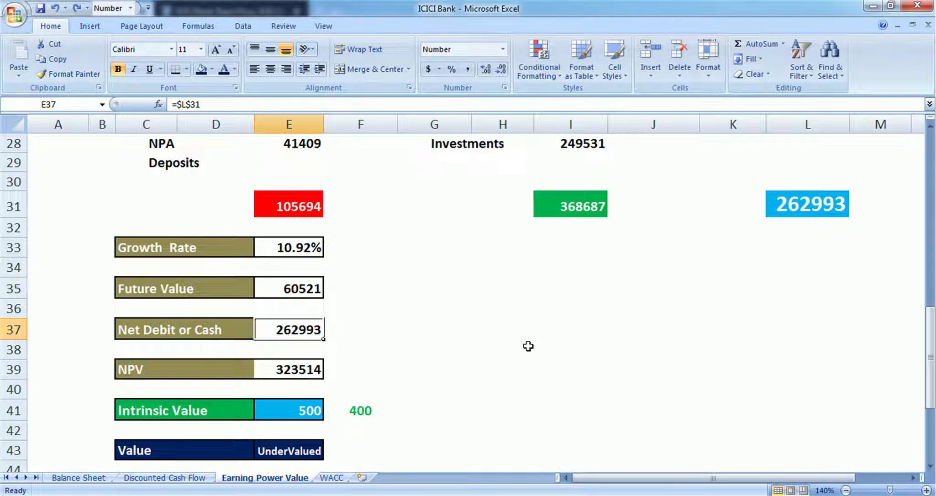
scroll(528, 346, "up", 1)
left_click(827, 262)
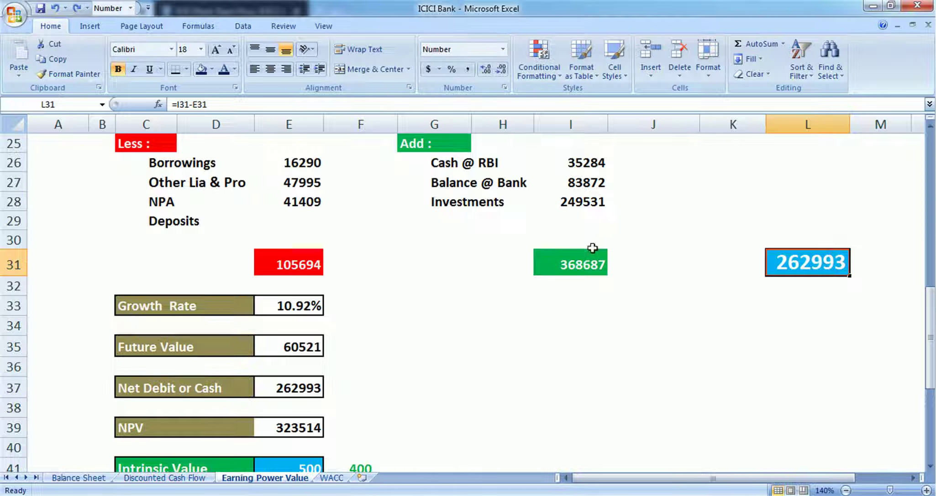
left_click(285, 388)
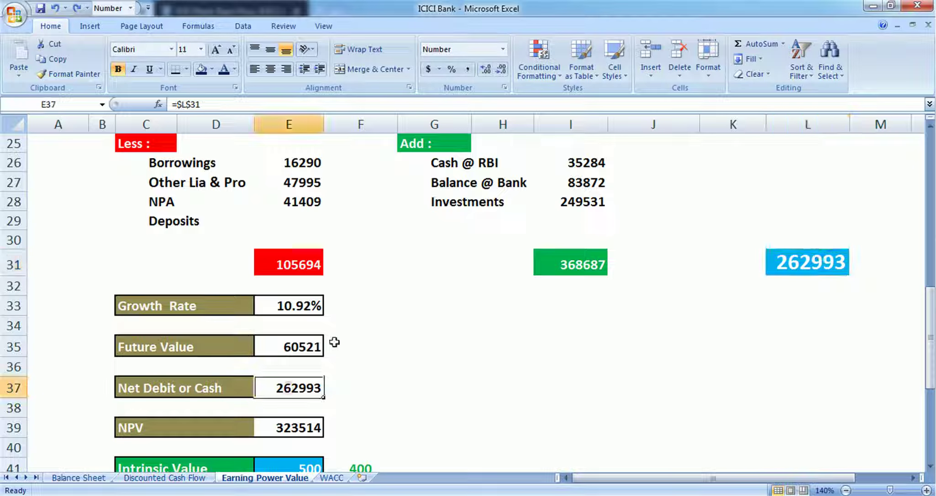
Check the NPV formula that sums the Future Value and the Net Debit or Cash
scroll(320, 342, "down", 1)
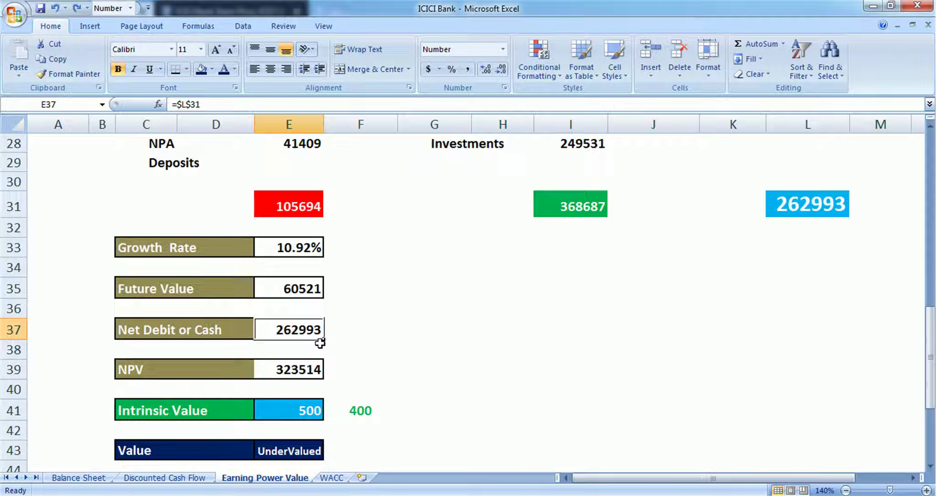
scroll(320, 343, "down", 1)
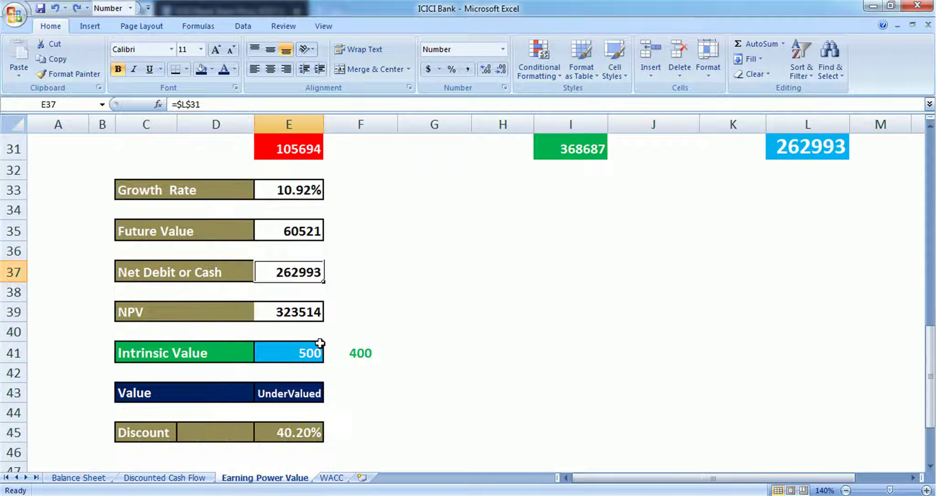
left_click(299, 313)
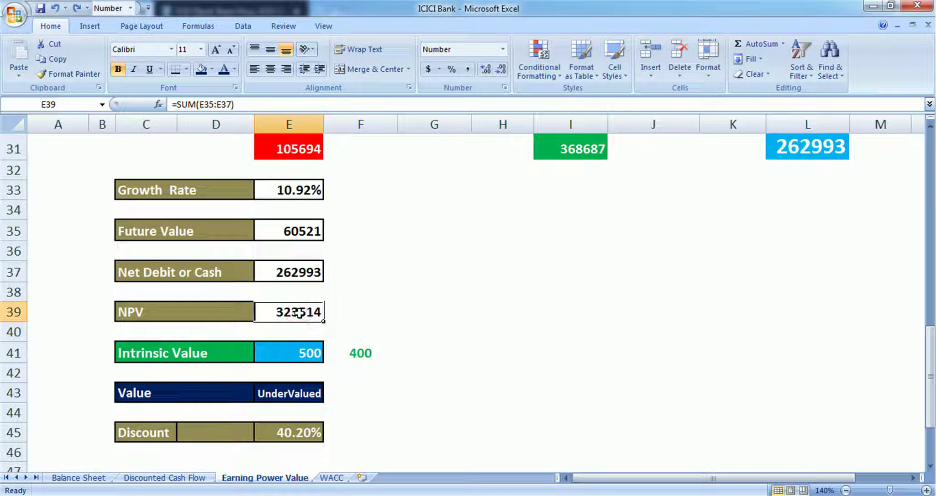
left_click_drag(299, 231, 298, 270)
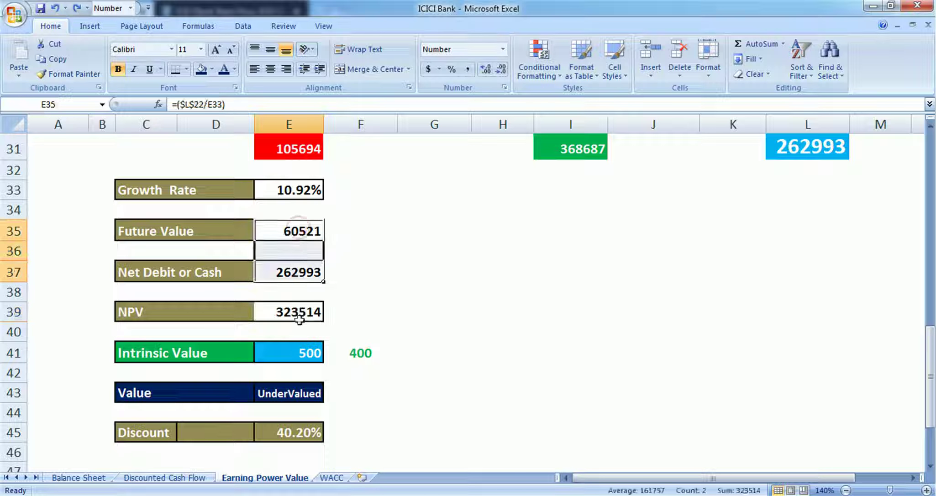
left_click(299, 314)
Compare with the Enterprise Value formula on the Discounted Cash Flow sheet, and return to the Earning Power Value sheet
left_click(199, 478)
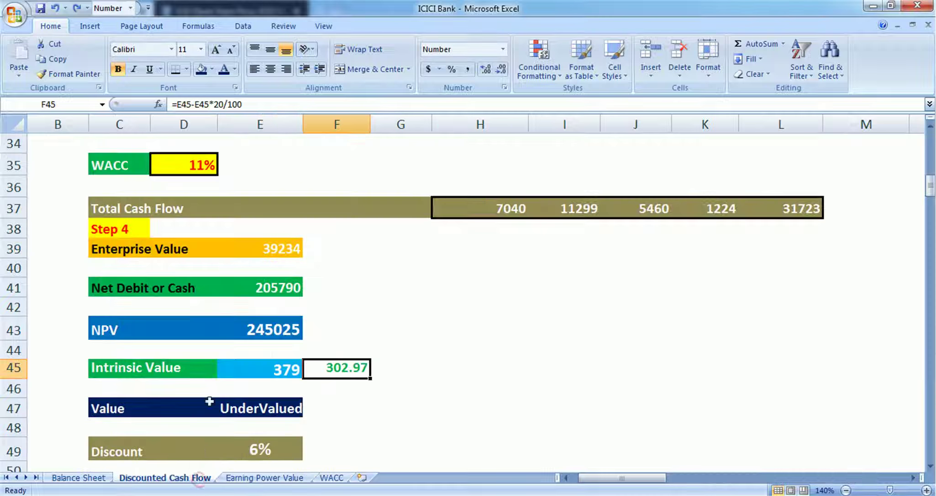
left_click_drag(280, 249, 274, 267)
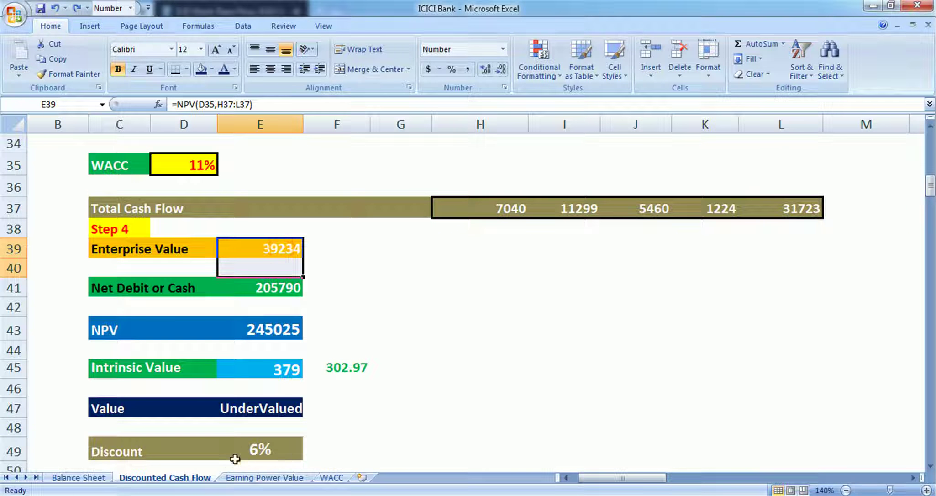
left_click(237, 476)
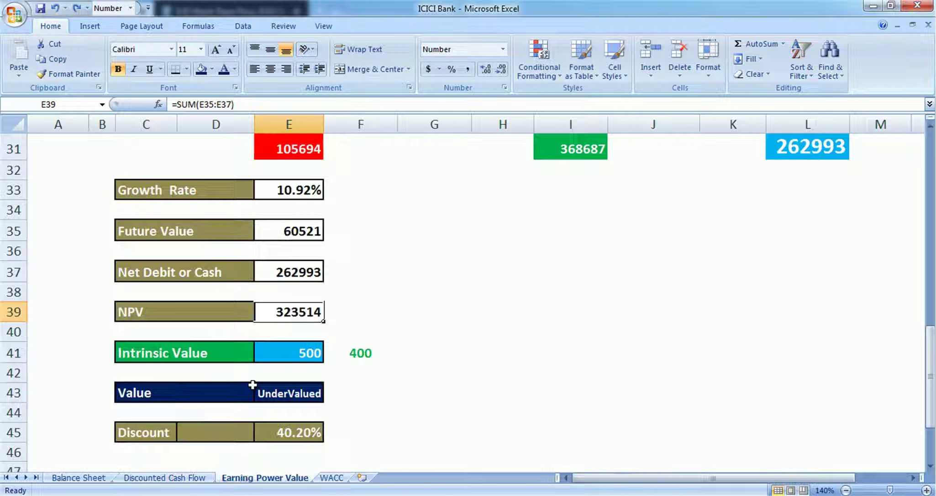
Examine the Intrinsic Value formula, tracing its divisor to the No of Shares entry in E5
left_click(286, 357)
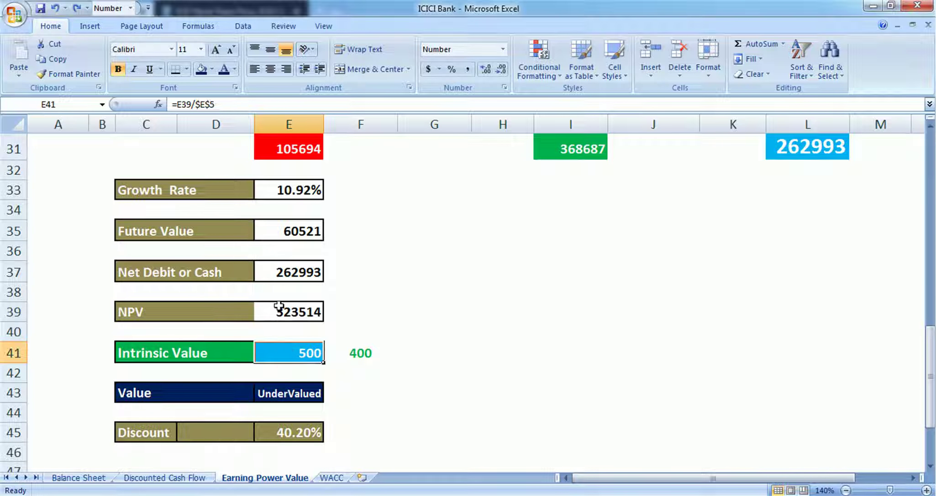
scroll(278, 306, "up", 10)
left_click(274, 225)
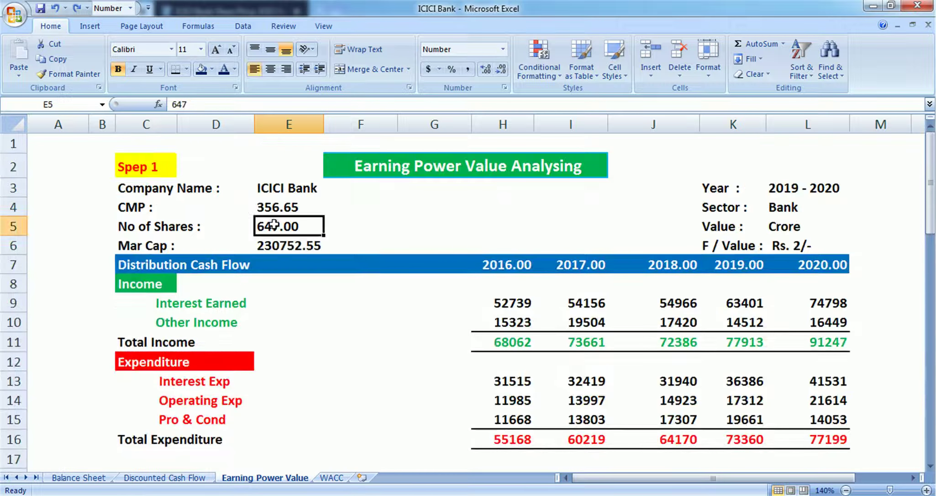
scroll(273, 223, "down", 11)
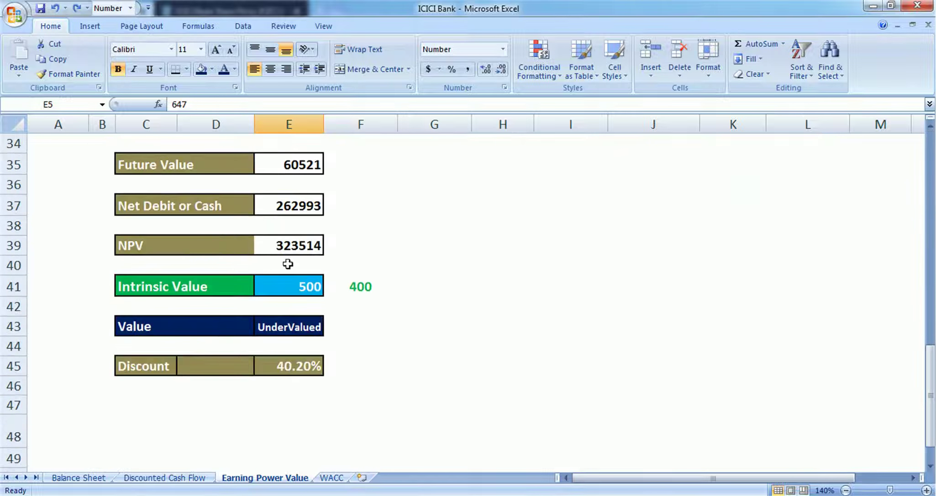
left_click(290, 284)
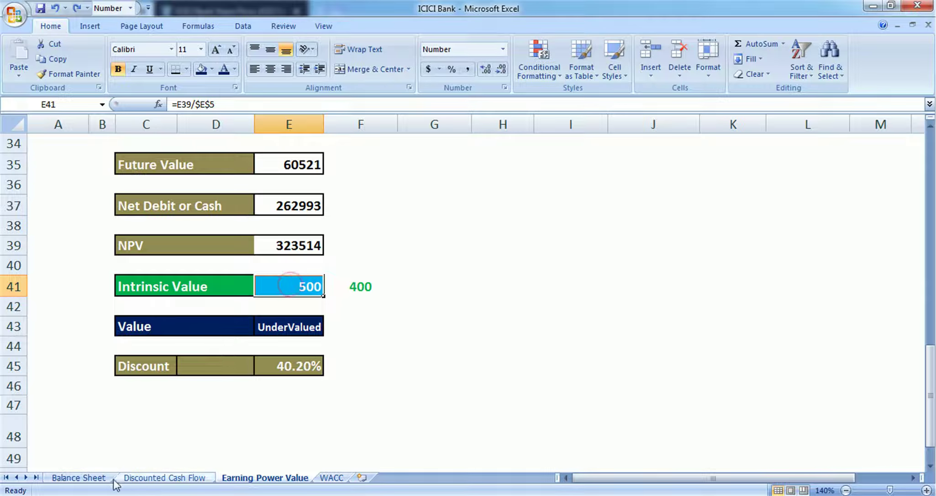
Switch to the browser's BSE page for ICICI Bank and check the 52 Wk High price
key("alt+Tab")
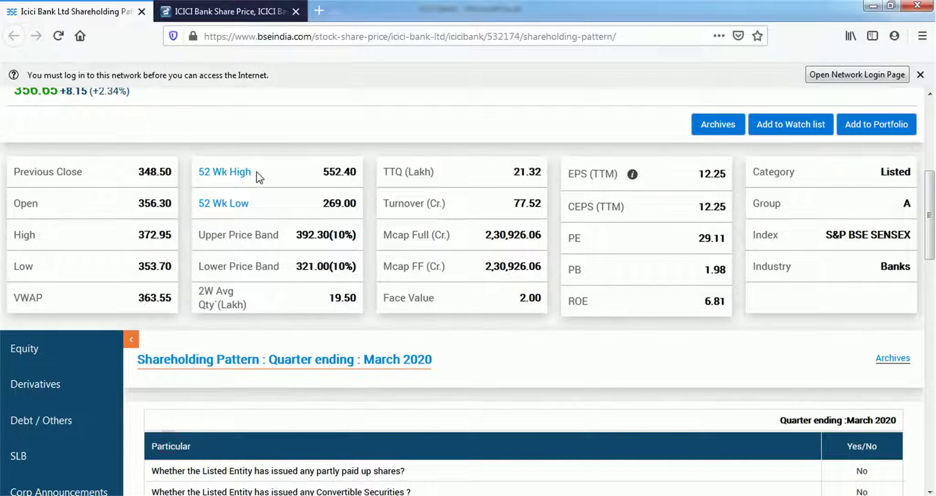
double_click(340, 172)
left_click(340, 171)
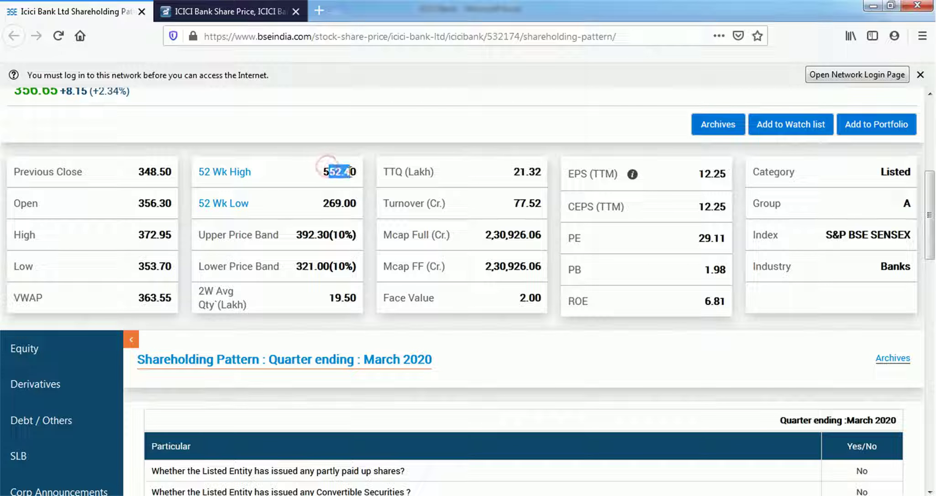
Switch back to the Excel workbook and check the Deposits and Intrinsic Value cells on the Earning Power Value sheet
left_click(349, 171)
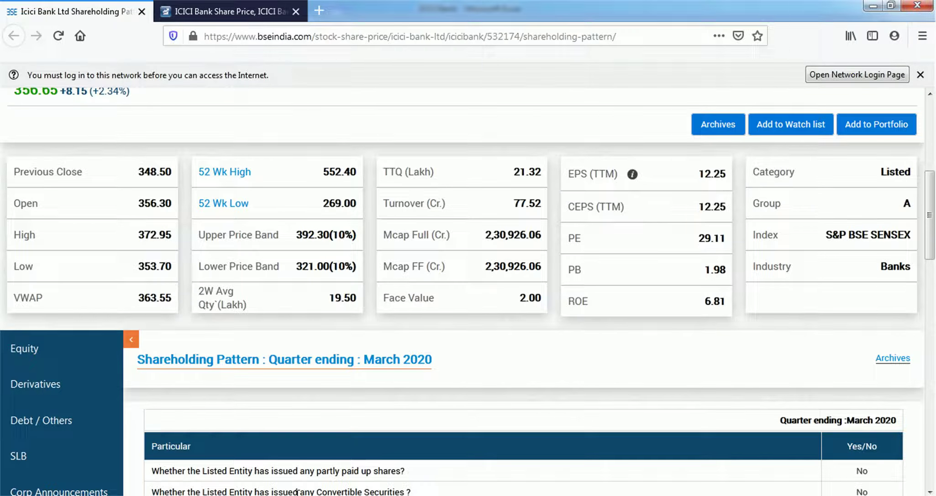
key("alt+Tab")
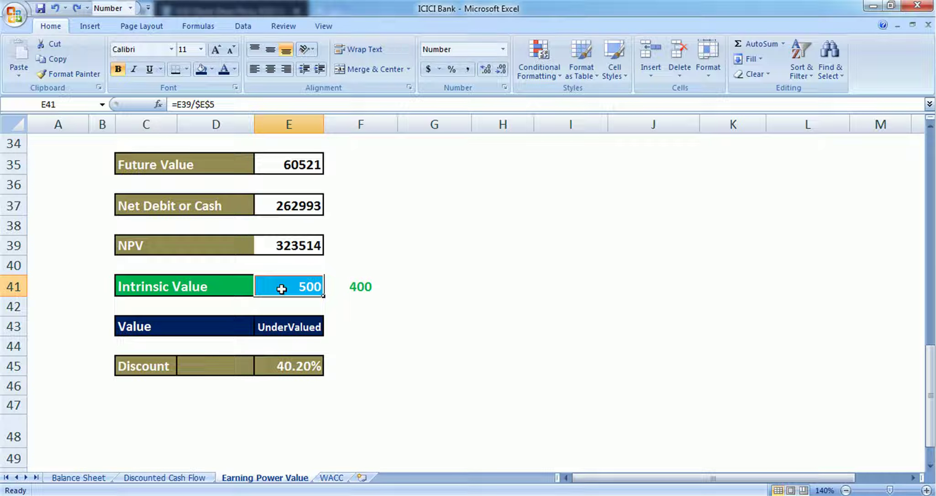
scroll(281, 289, "up", 4)
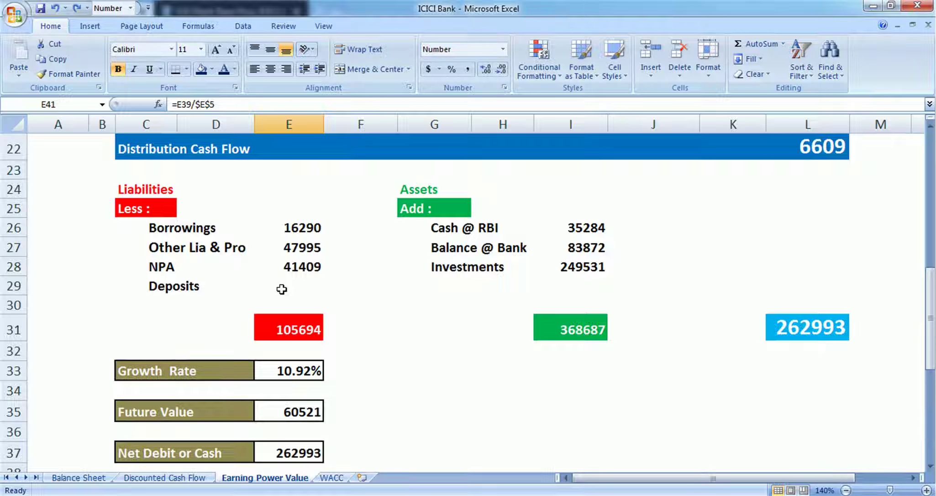
left_click(281, 288)
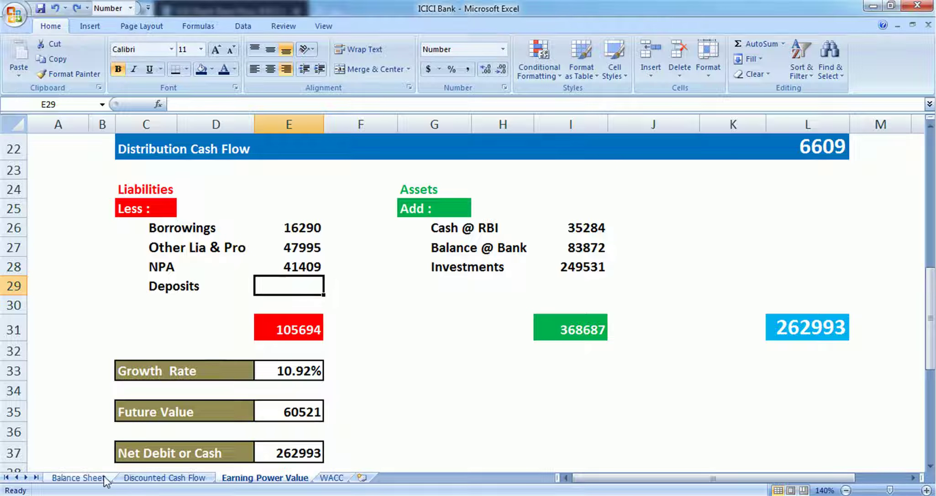
scroll(344, 353, "down", 6)
scroll(334, 302, "up", 3)
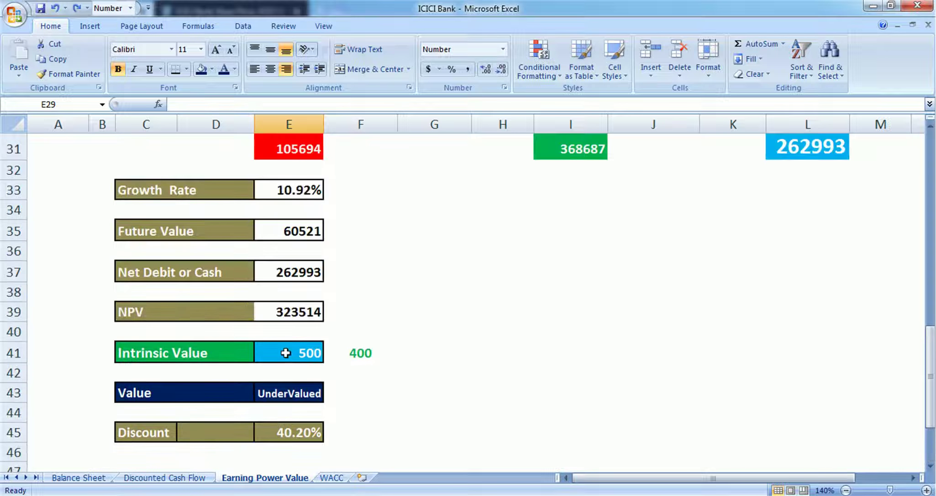
left_click(294, 351)
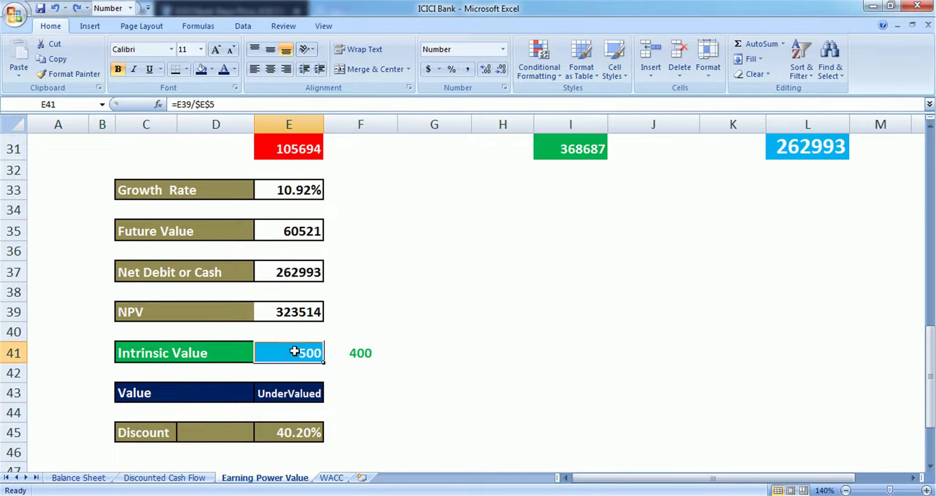
Open the Balance Sheet and check the March 2020 Advances and Deposits figures
left_click(97, 477)
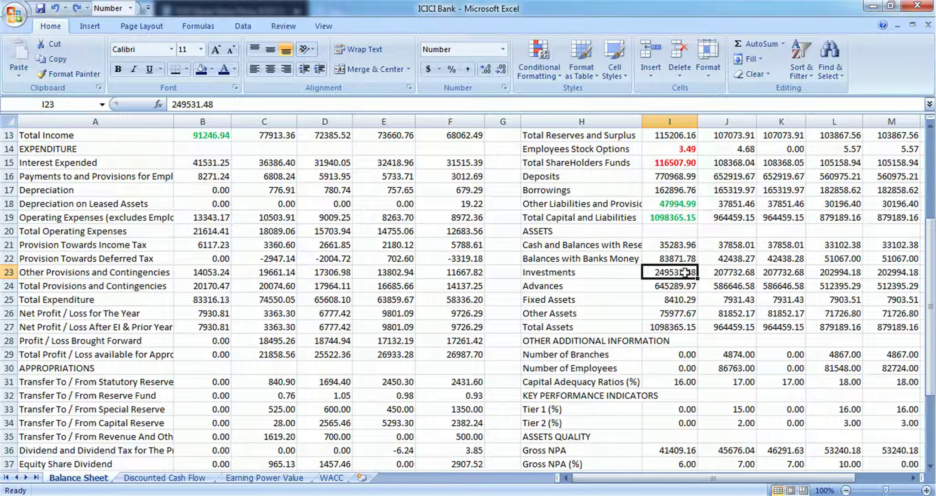
left_click(662, 286)
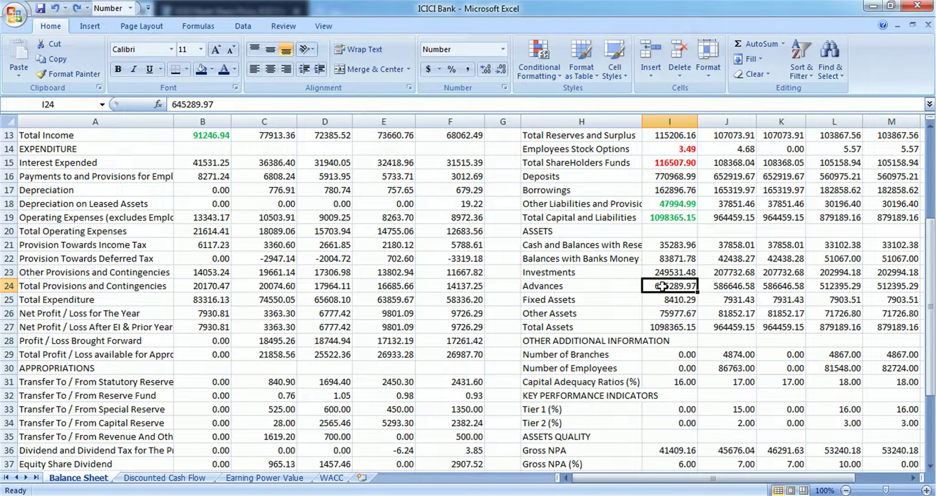
scroll(662, 287, "up", 4)
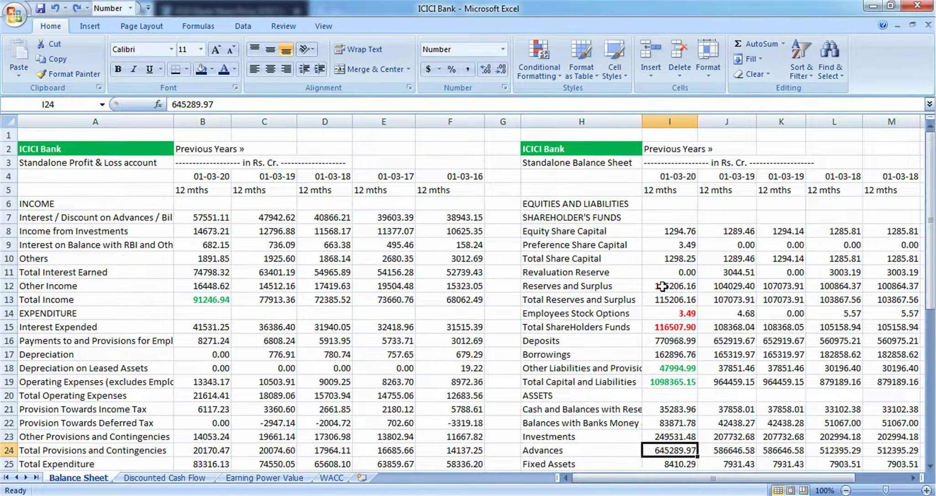
left_click(681, 339)
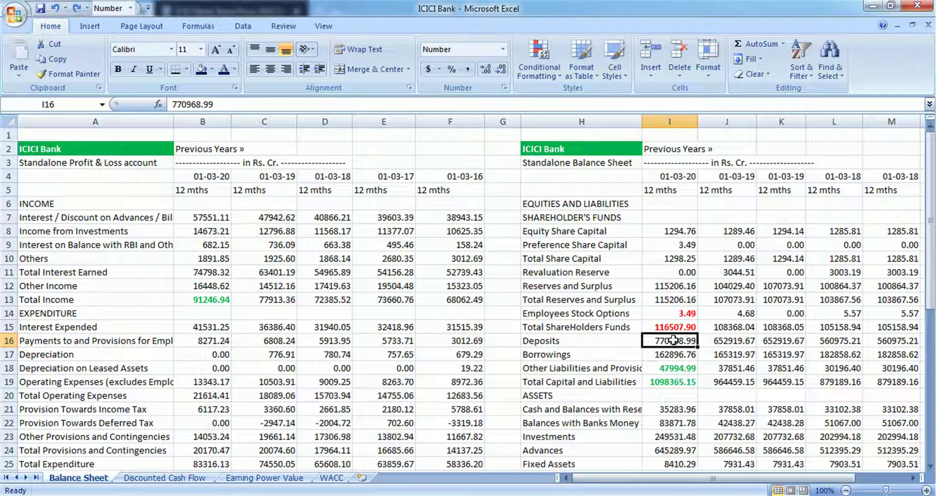
scroll(617, 327, "down", 1)
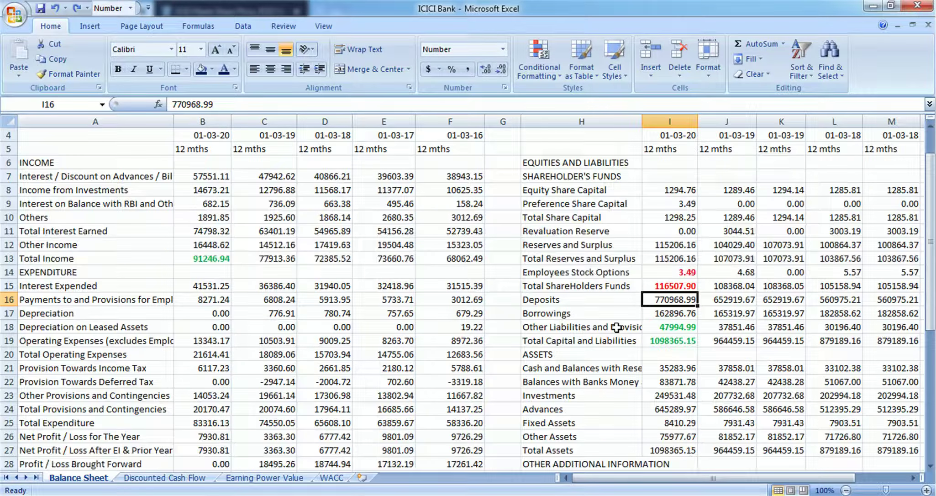
Compare Deposits with Advances for March 2018 and March 2019 on the Balance Sheet
left_click(847, 296)
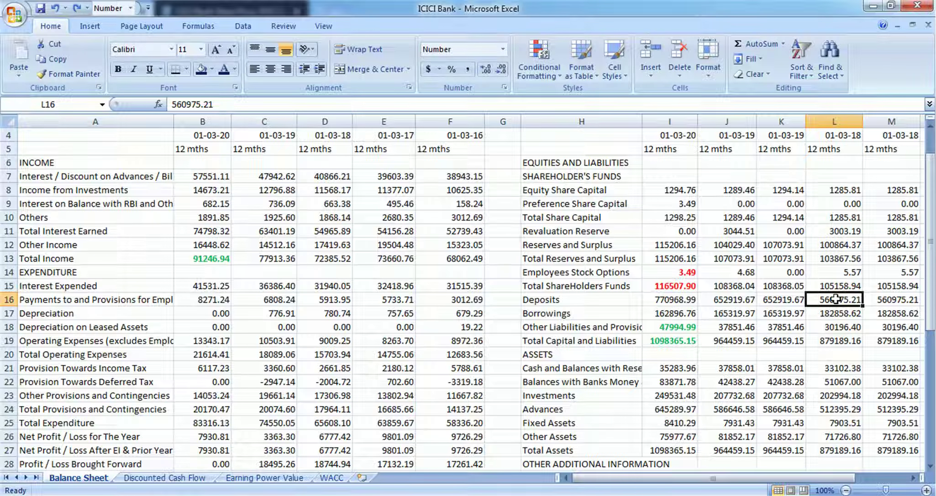
scroll(828, 296, "down", 1)
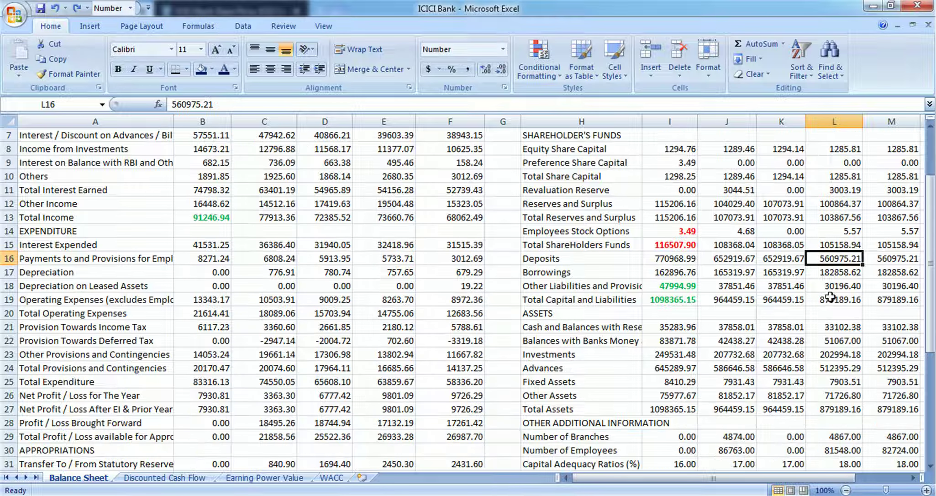
left_click(813, 369)
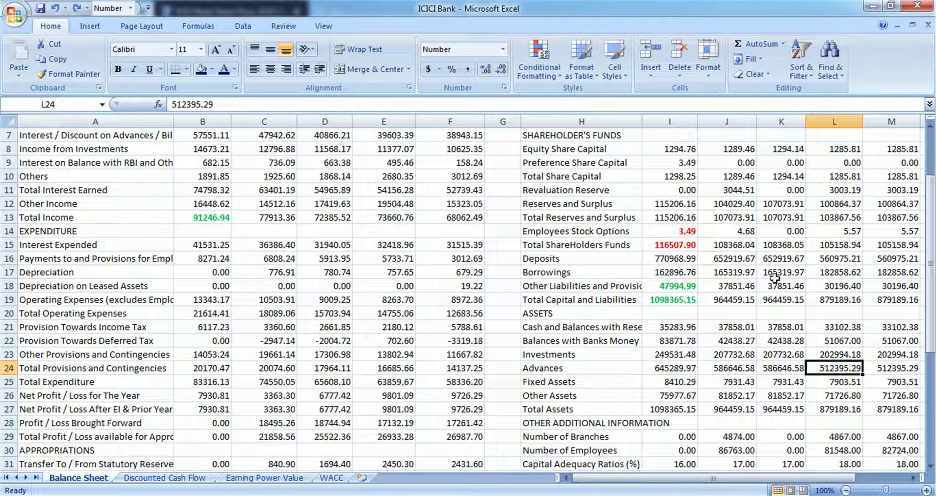
left_click(737, 260)
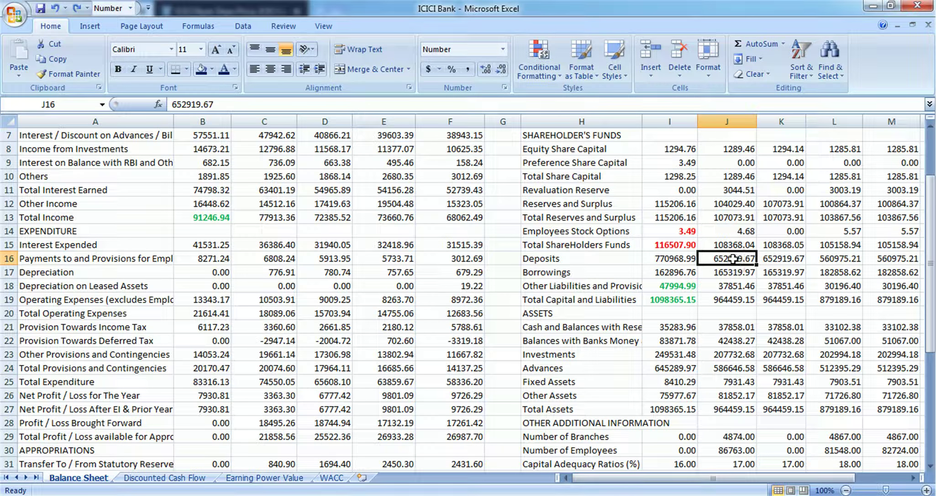
left_click(743, 368)
left_click(743, 369)
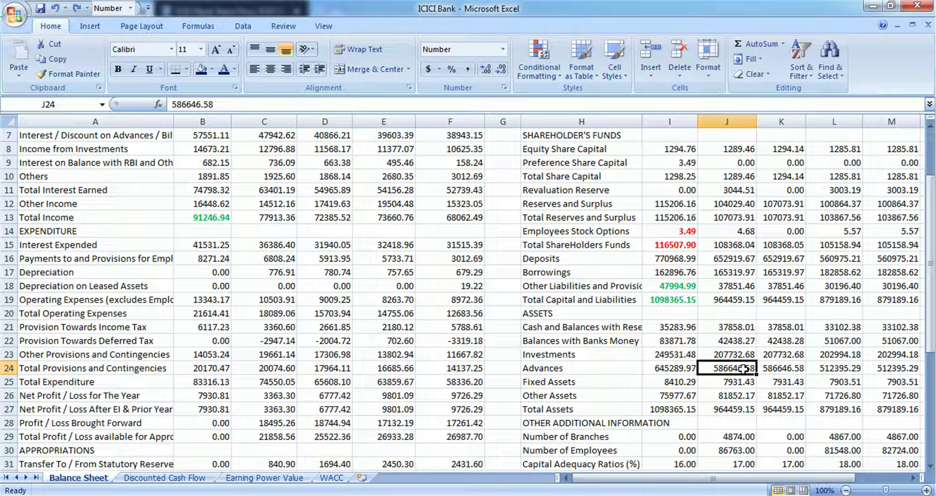
Compare the March 2020 Deposits in I16 with the Advances in I24
left_click(680, 257)
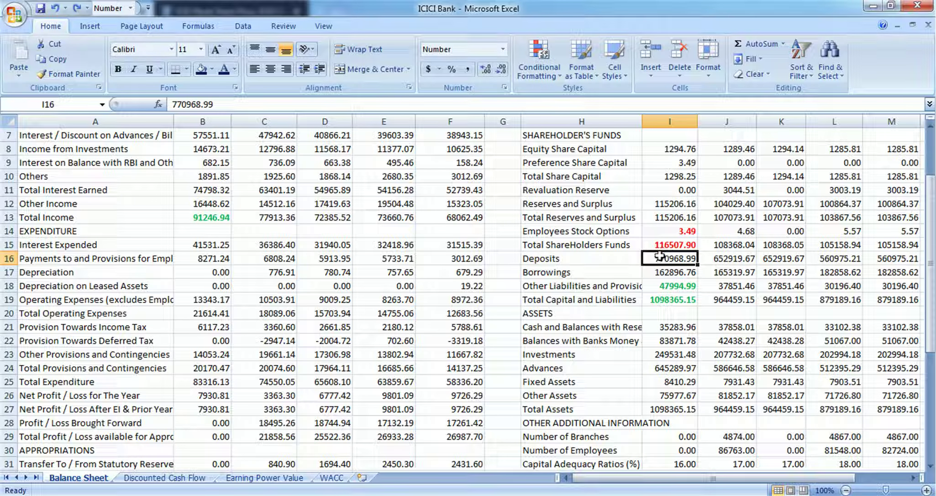
left_click(671, 365)
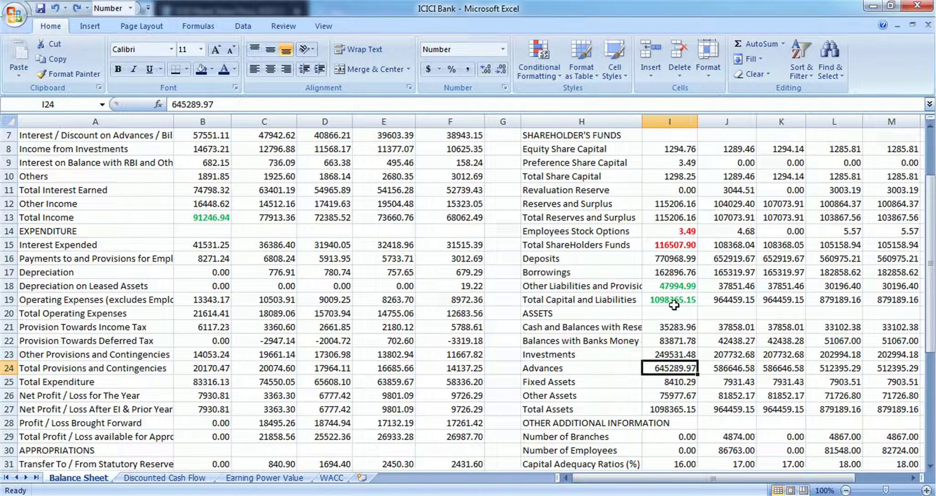
left_click(663, 258)
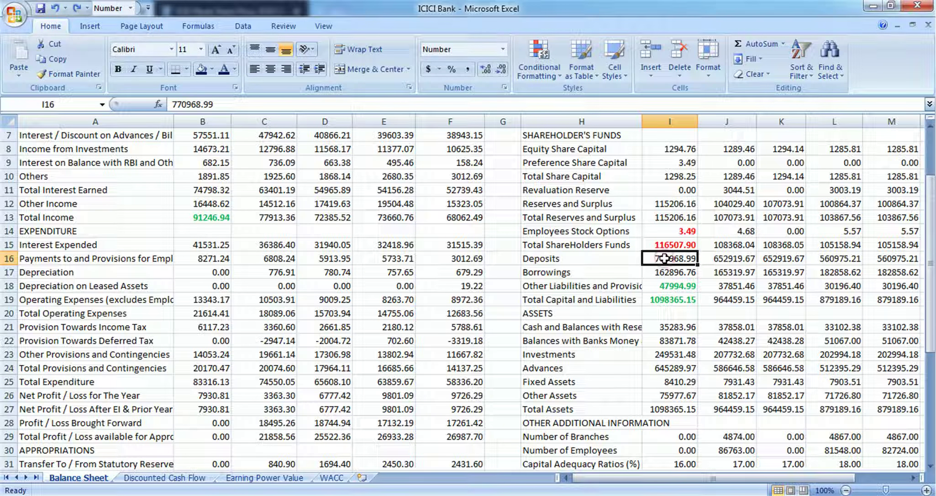
left_click(670, 368)
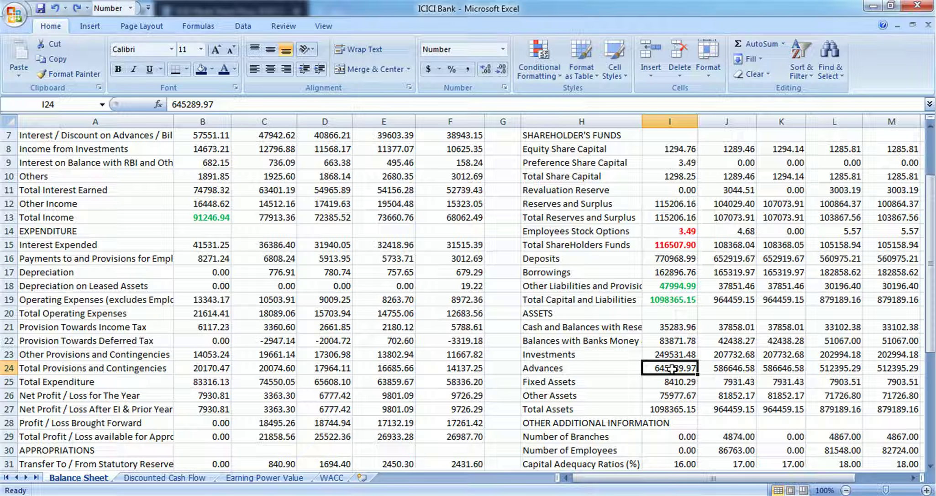
left_click(668, 260)
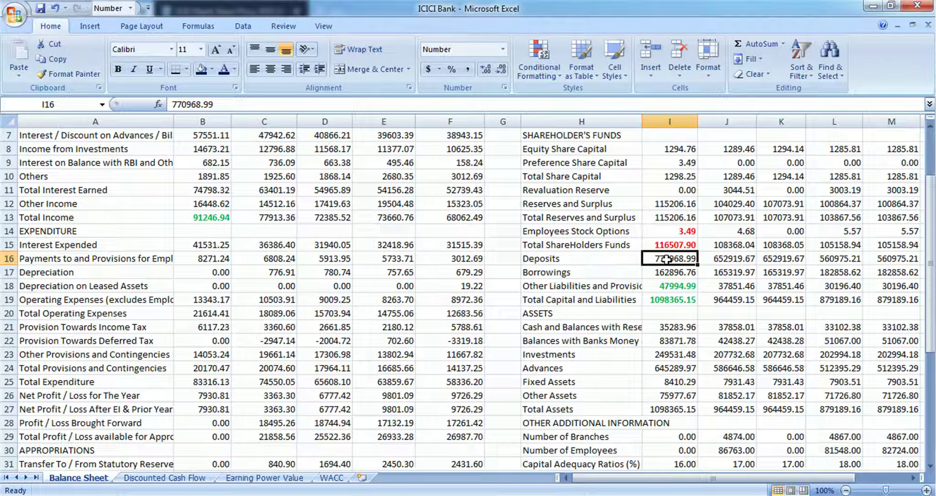
On the Earning Power Value sheet, fill Deposits in E29 with Deposits minus Advances: ='Balance Sheet'!I16-'Balance Sheet'!I24
left_click(254, 477)
scroll(323, 382, "up", 5)
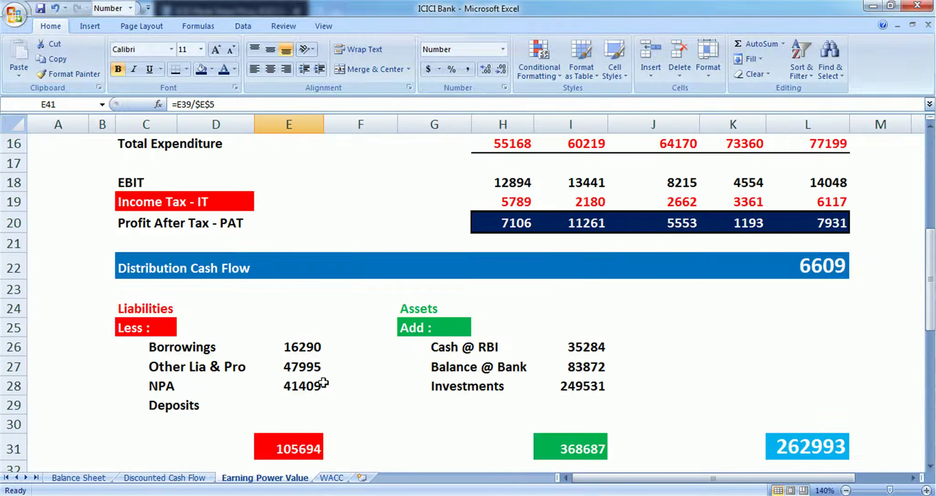
scroll(323, 382, "down", 4)
scroll(285, 425, "up", 2)
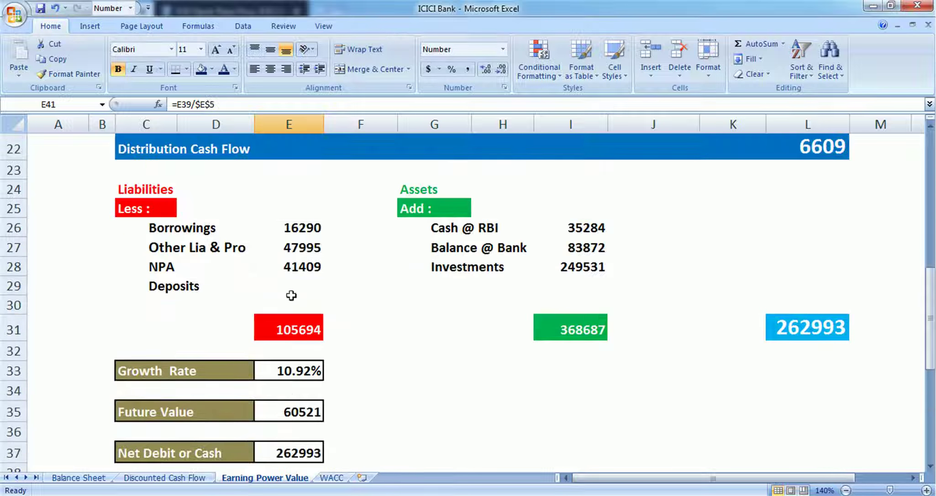
left_click(292, 287)
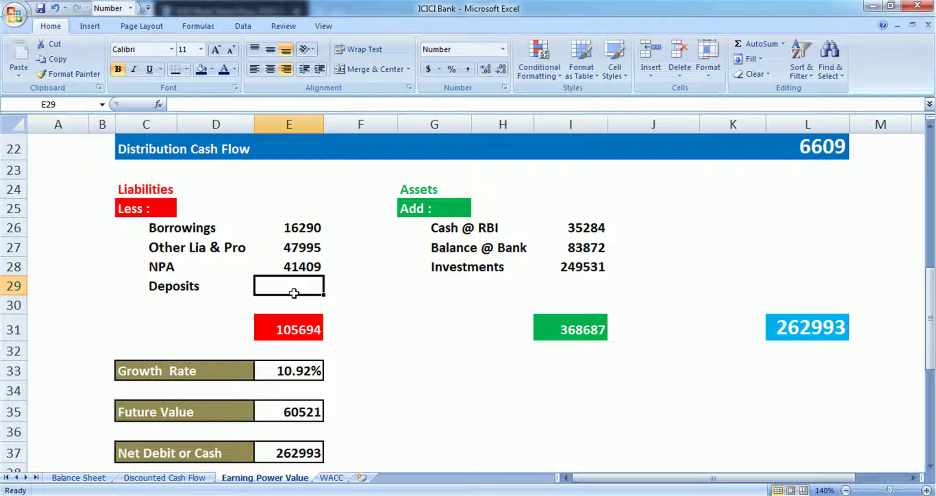
type("=")
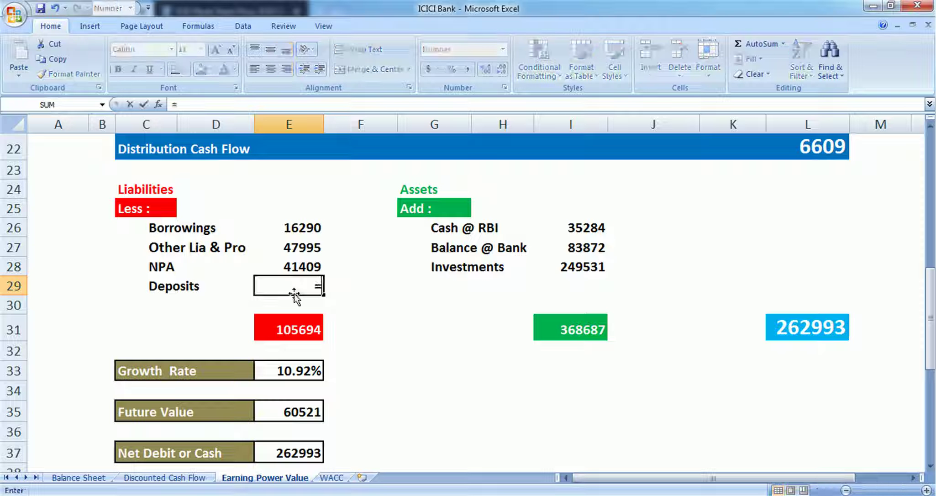
left_click(94, 472)
left_click(675, 260)
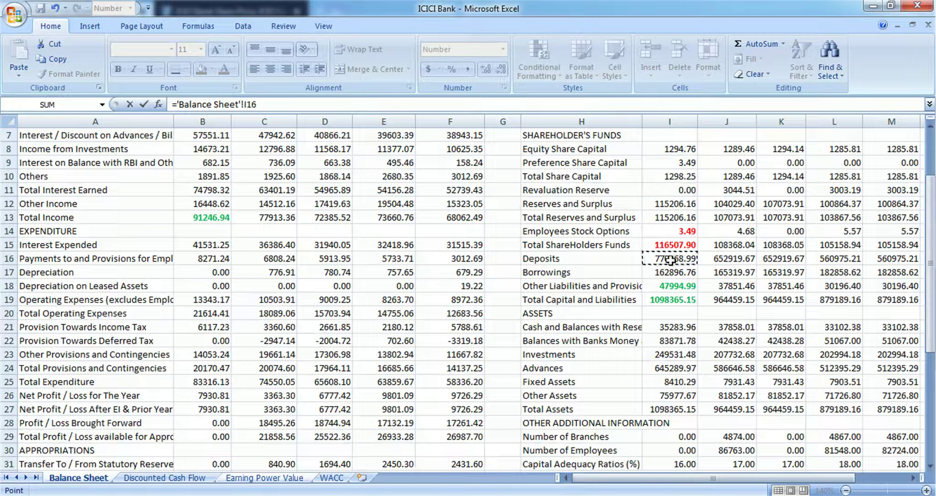
type("-")
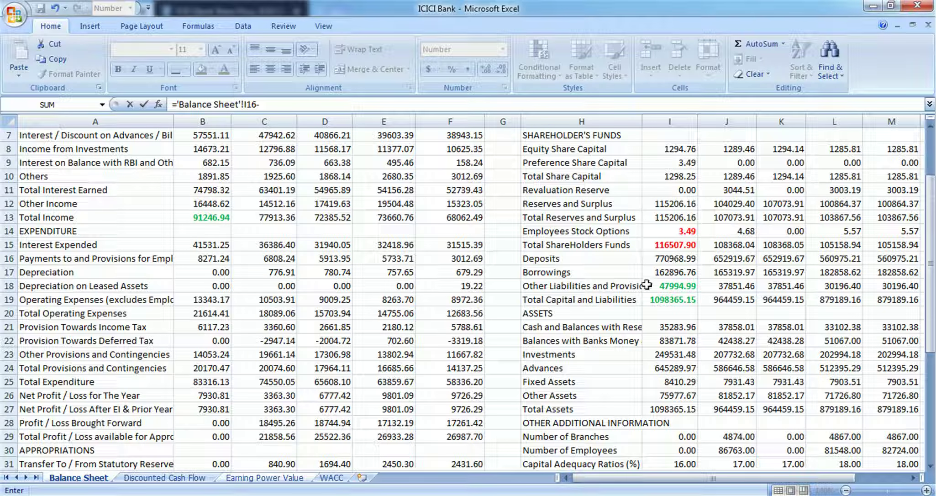
left_click(678, 370)
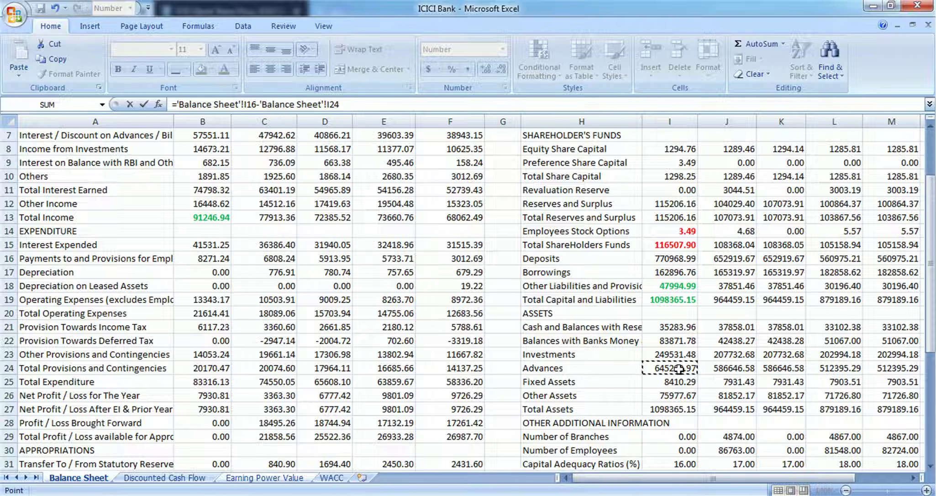
key("Return")
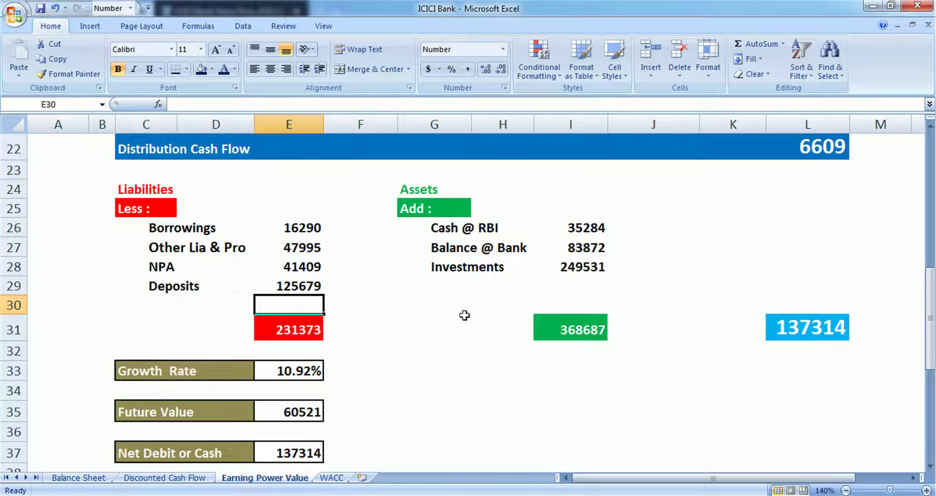
Halve the Deposits amount by changing the formula in E29 to =('Balance Sheet'!I16-'Balance Sheet'!I24)/2
left_click(312, 286)
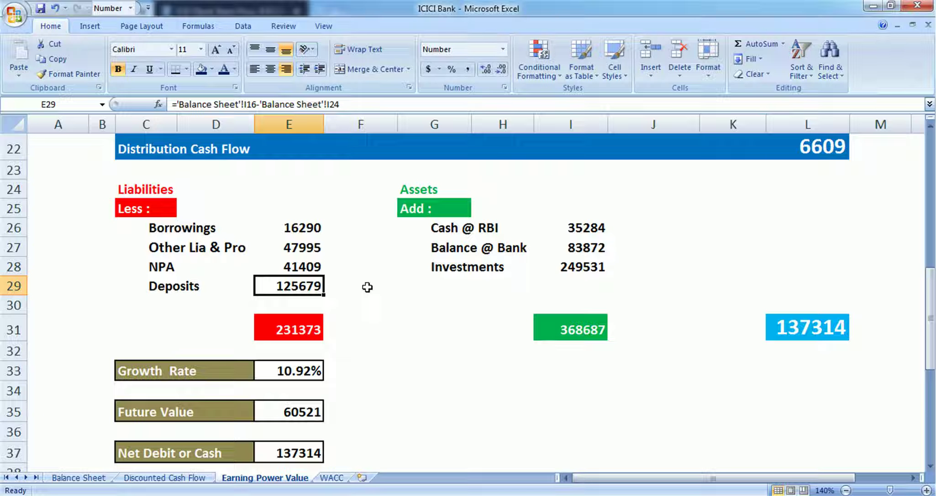
key("F2")
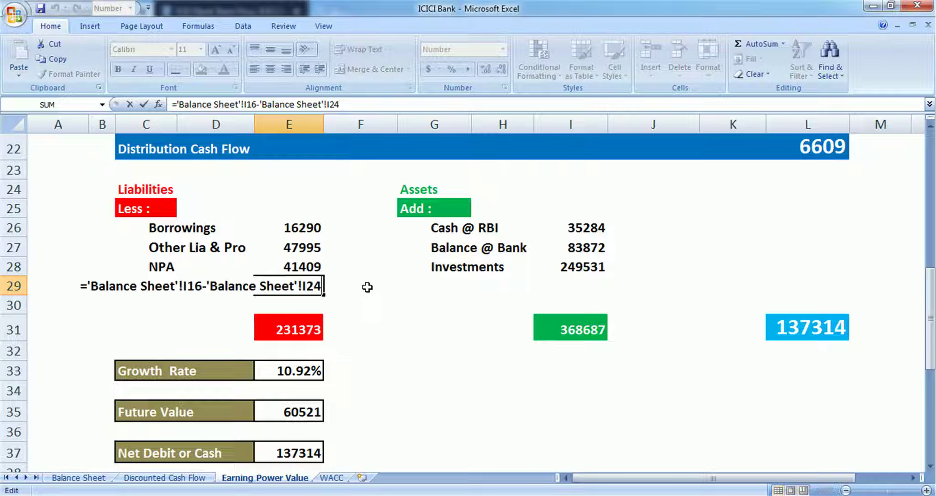
type(")")
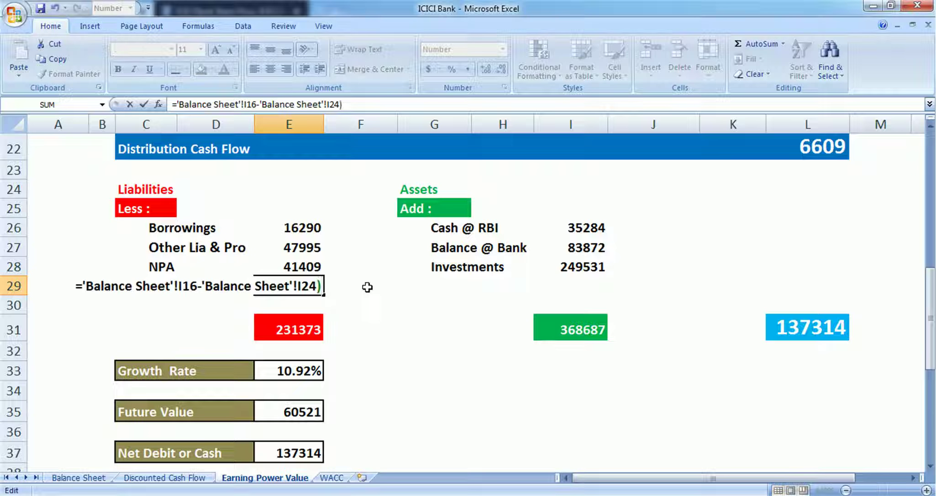
key("Right")
type("(")
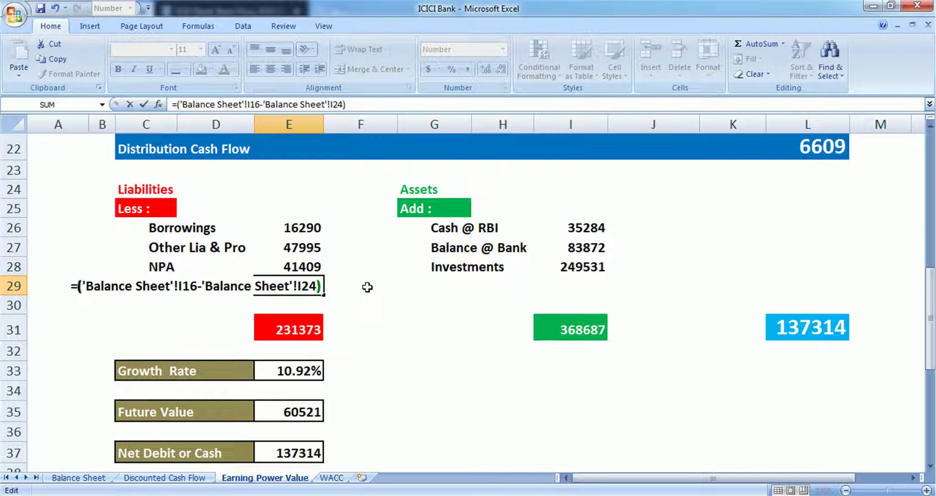
type("/2")
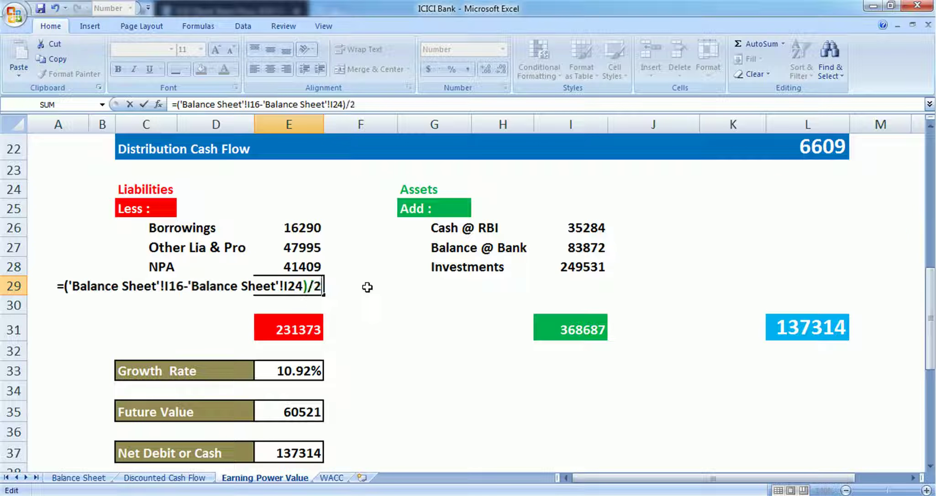
key("Return")
left_click(321, 285)
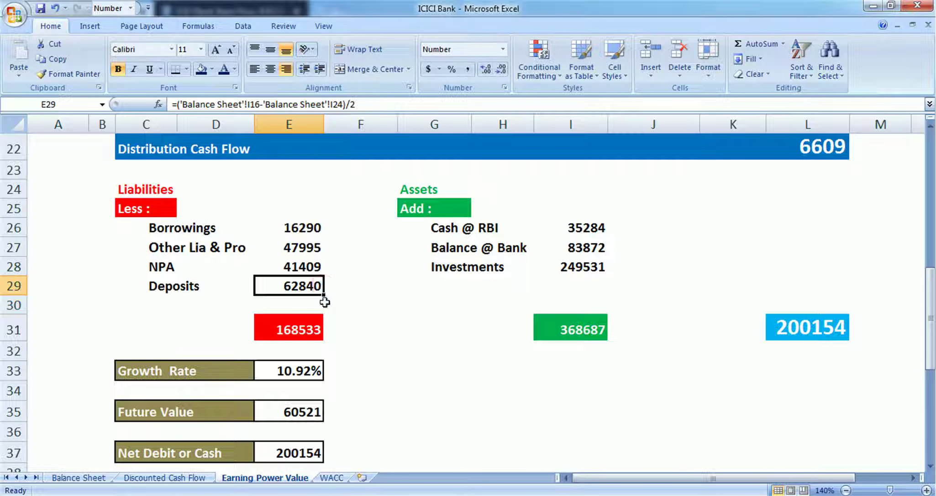
Check the Liabilities total in E31 against its line items, the Assets total in I31, and the net figure in L31
left_click(300, 329)
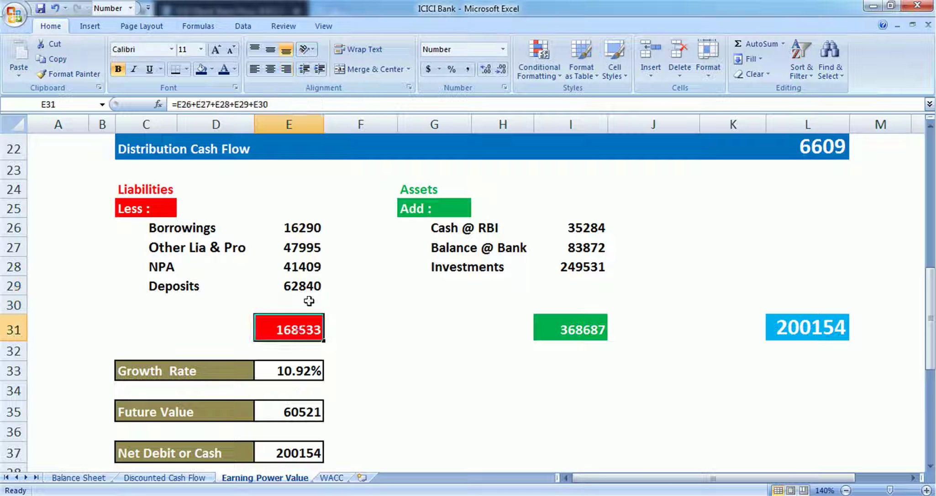
left_click_drag(294, 226, 292, 282)
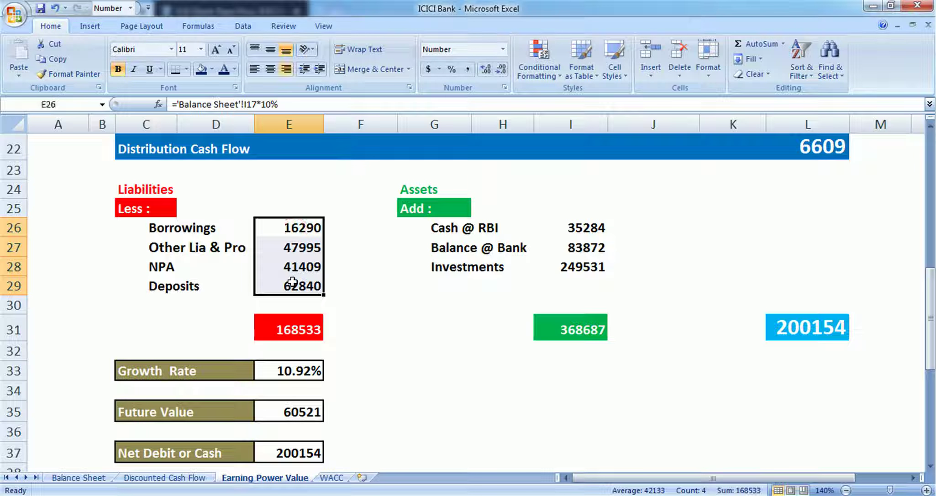
left_click(554, 336)
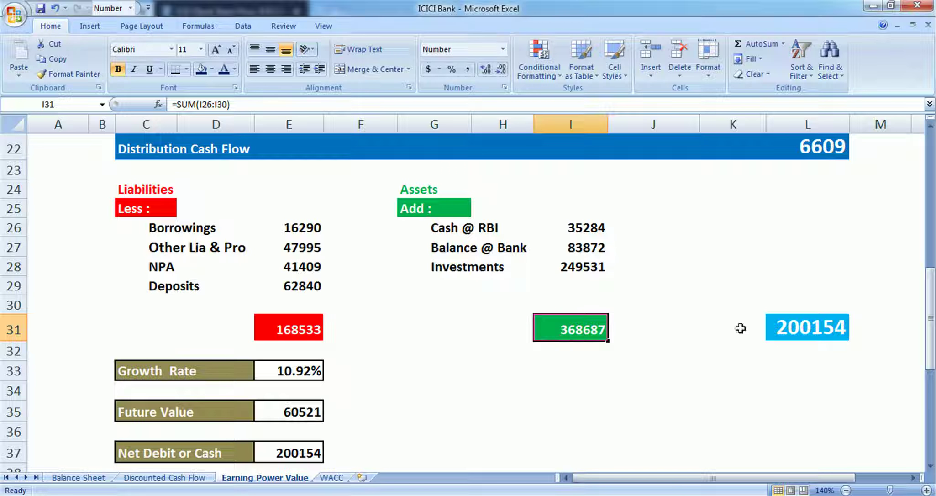
left_click(794, 327)
Review the Net Debit or Cash, Intrinsic Value and Discount on the Earning Power Value sheet
scroll(795, 327, "down", 2)
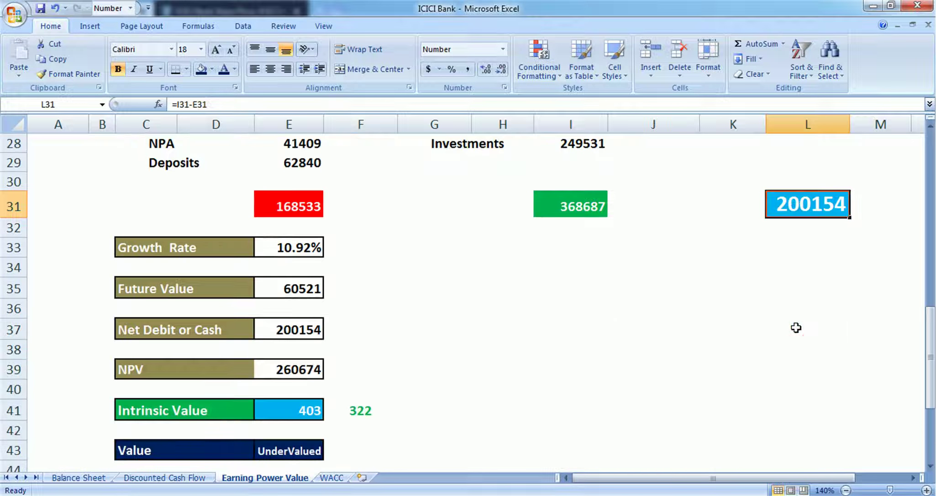
left_click(280, 329)
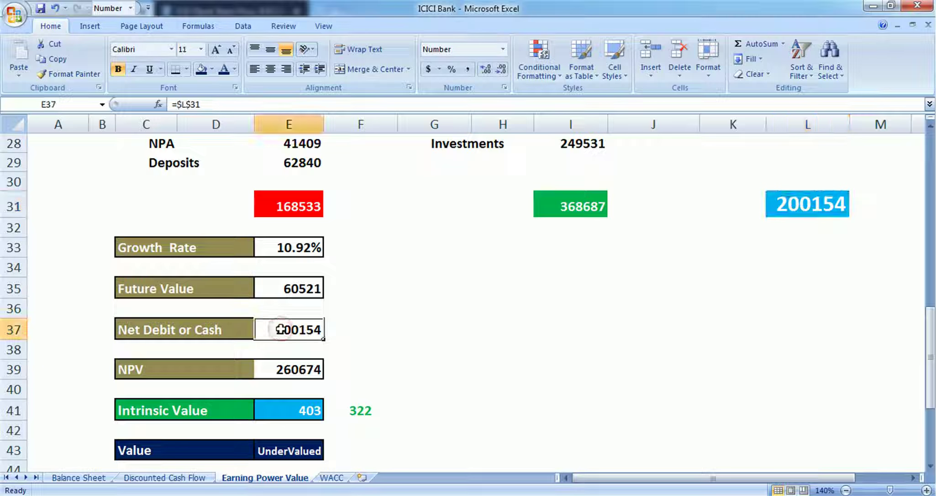
scroll(279, 328, "down", 1)
left_click(290, 346)
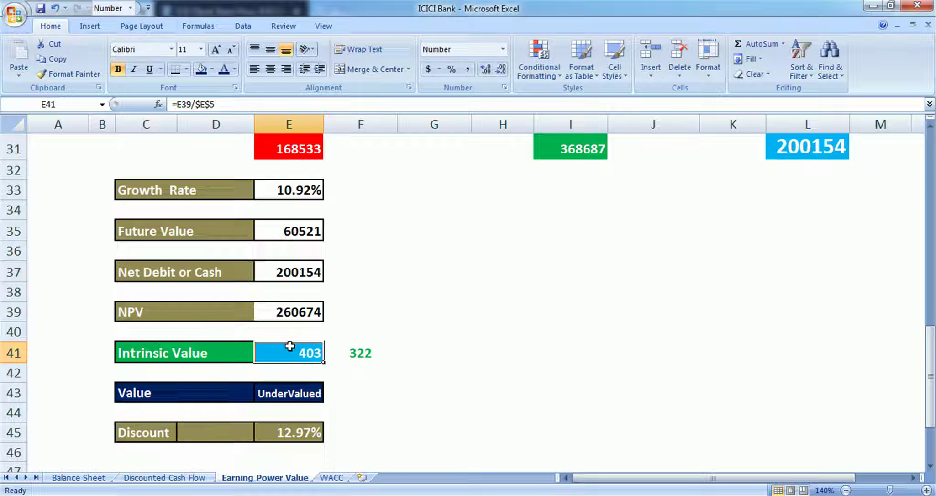
left_click(289, 432)
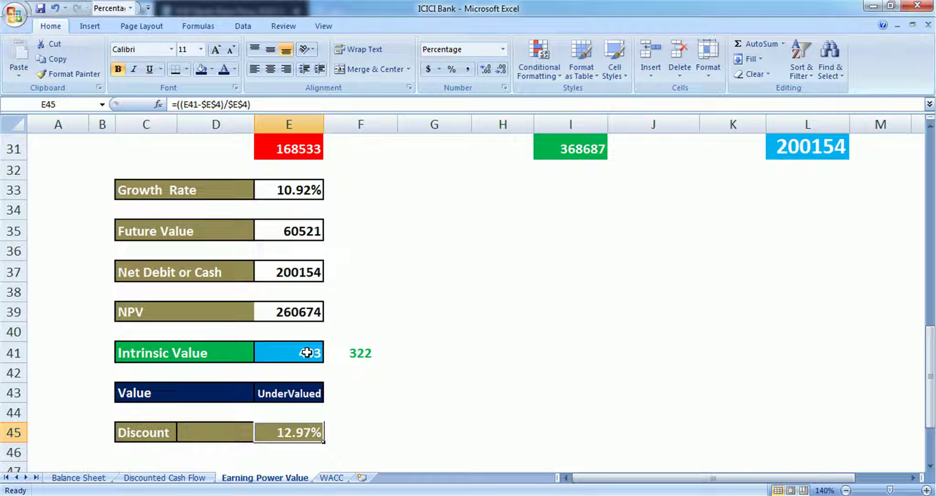
Compare the 20% reduced intrinsic value in F41 with the equivalent in F45 on the Discounted Cash Flow sheet
left_click(351, 352)
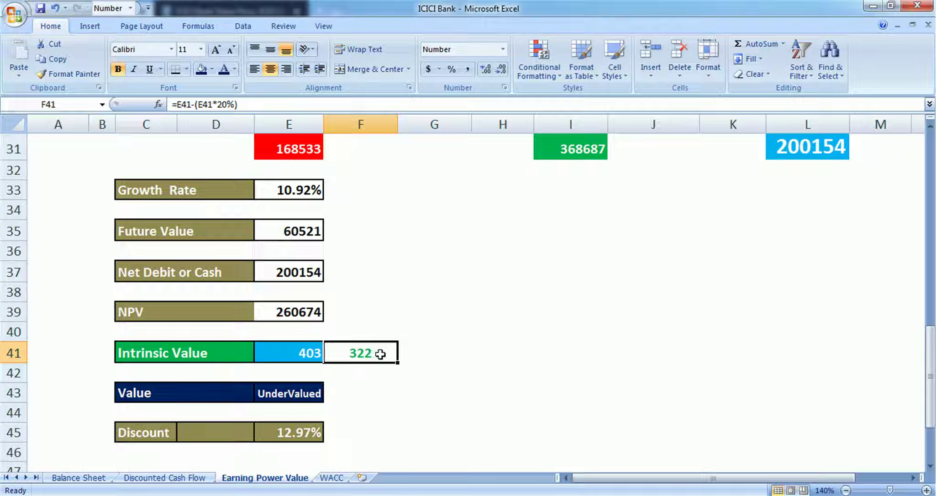
left_click(198, 477)
left_click(336, 371)
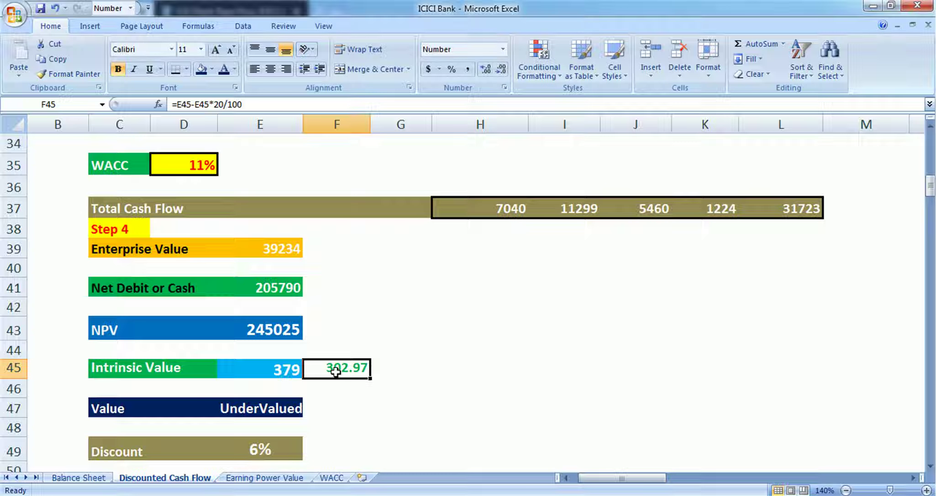
Switch to AmiBroker and examine the ICICIBANK daily chart around the latest price and the levels above it
left_click(241, 486)
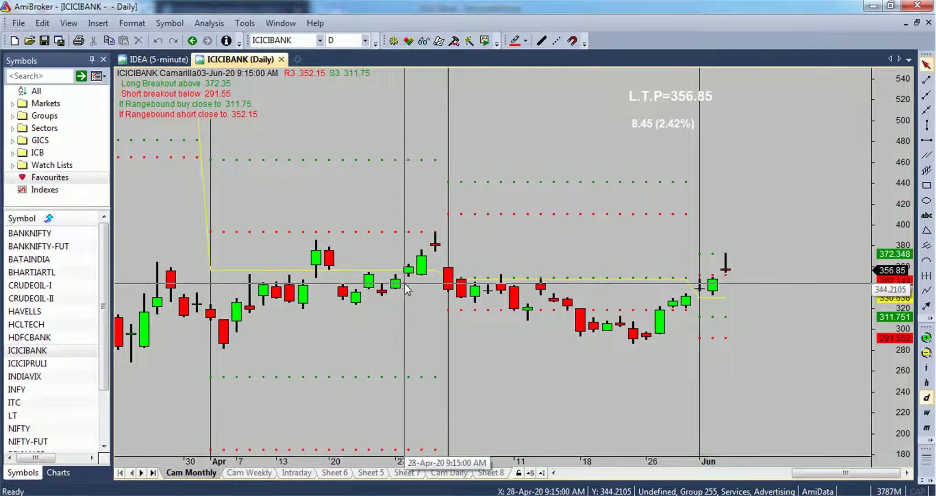
left_click(803, 171)
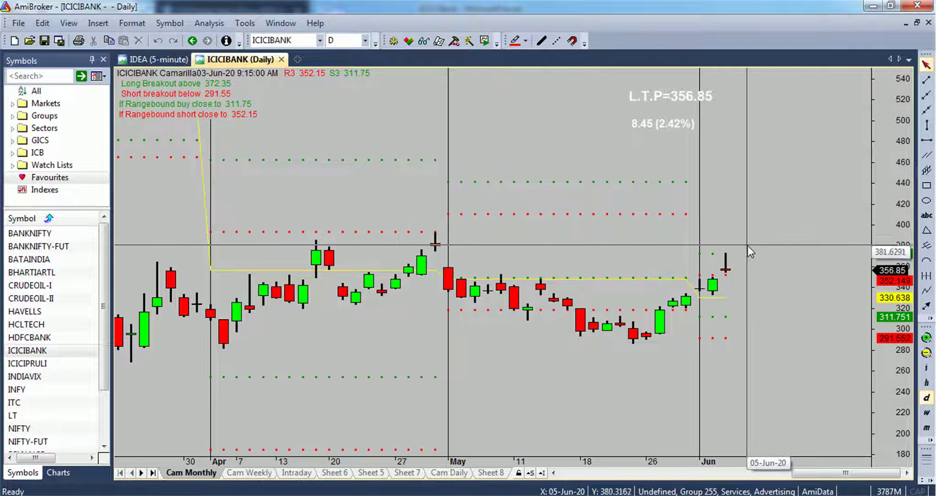
left_click(738, 236)
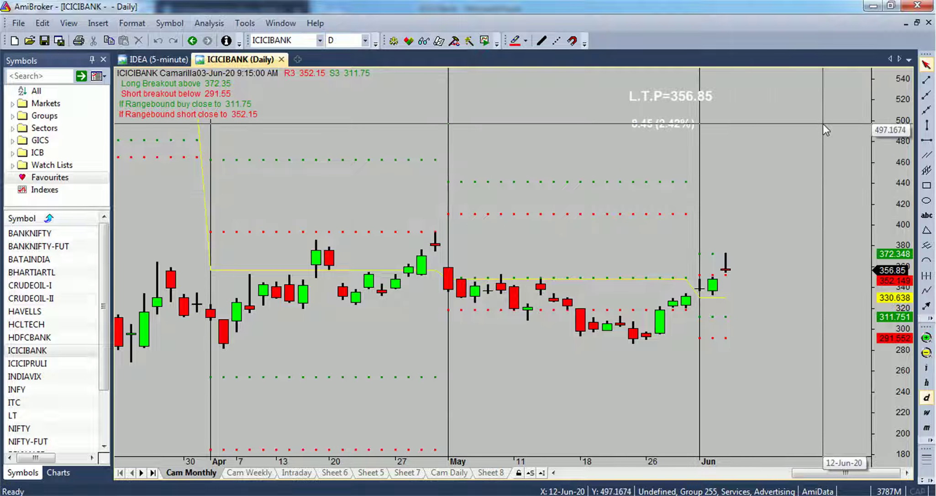
left_click(815, 115)
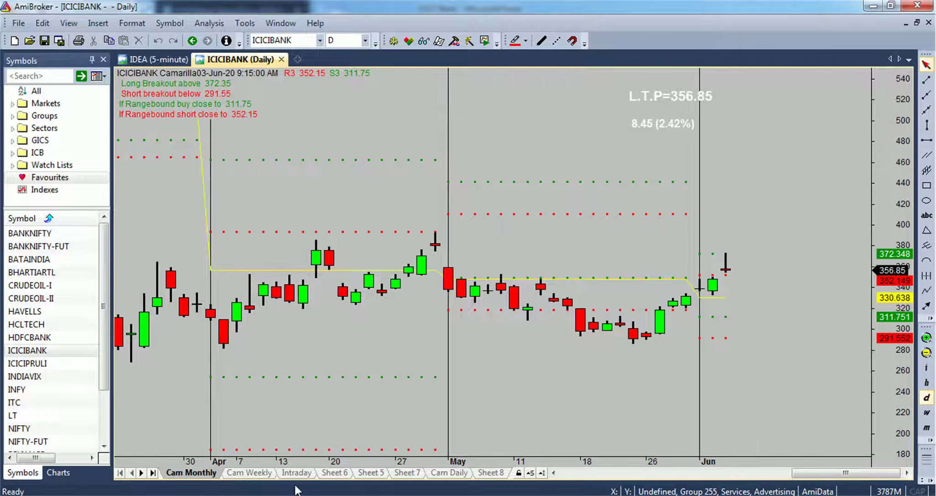
Return to the Excel workbook and clear the contents of every cell on the Balance Sheet sheet
key("alt+Tab")
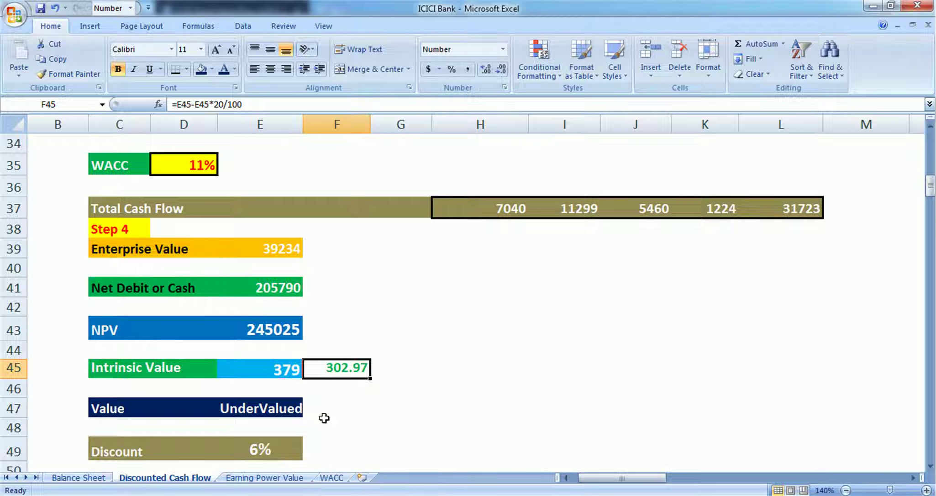
scroll(324, 418, "down", 1)
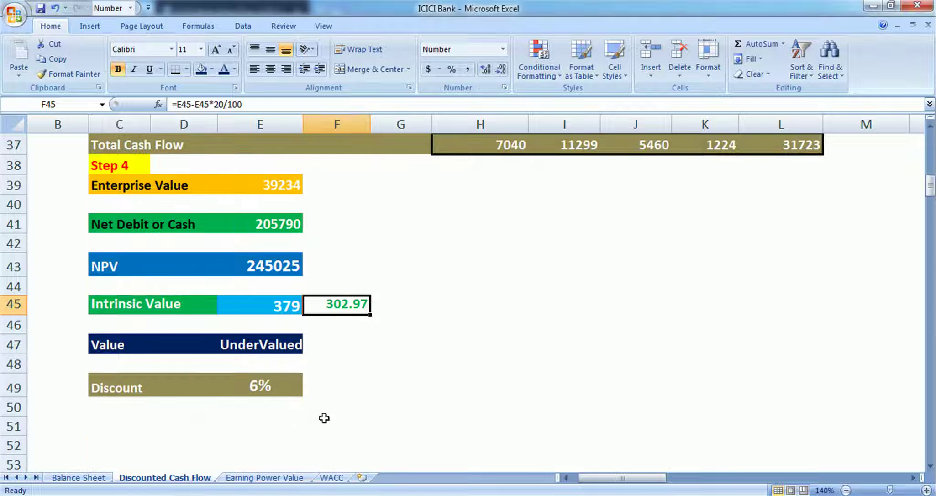
left_click(78, 477)
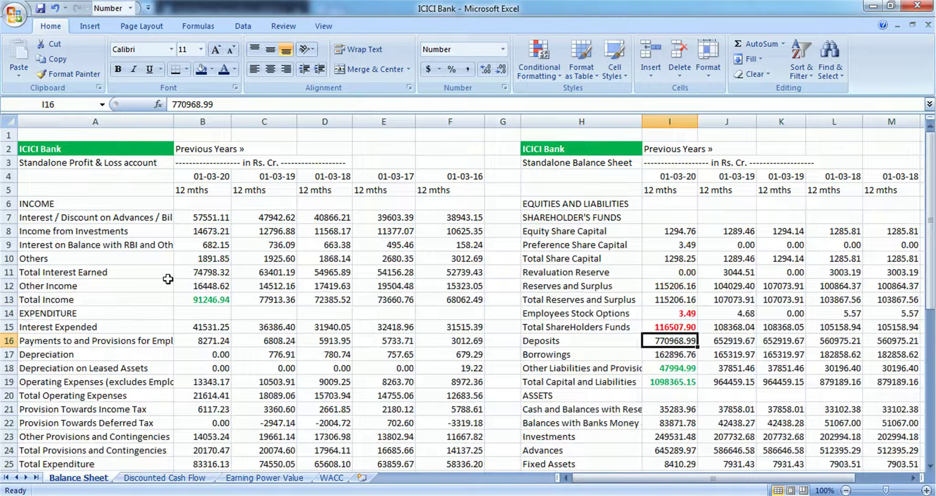
left_click(168, 282)
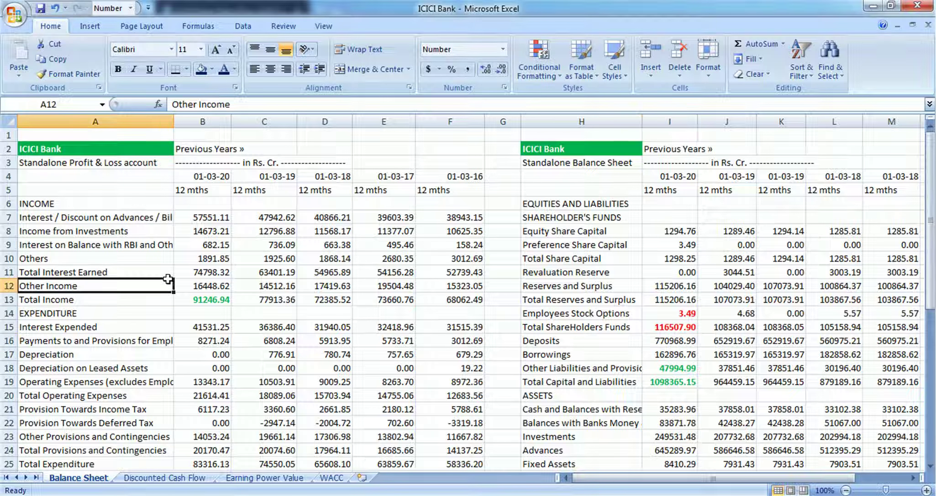
key("ctrl+a")
key("ctrl+a")
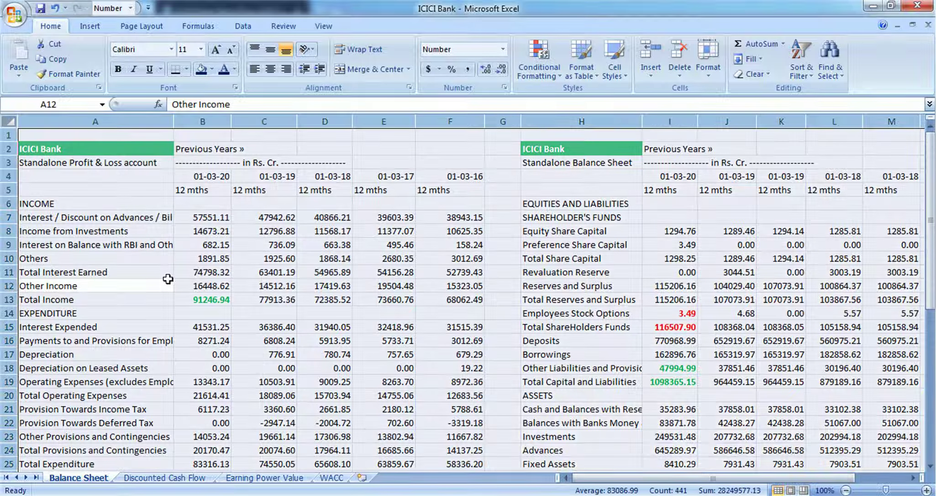
key("Delete")
left_click(168, 279)
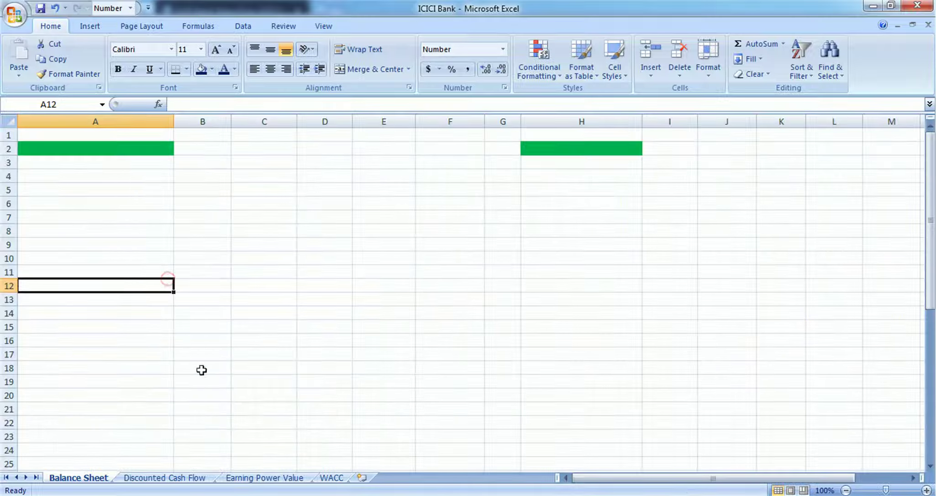
Check how clearing the source data affects the linked calculations on the Discounted Cash Flow and Earning Power Value sheets
left_click(182, 473)
left_click(233, 477)
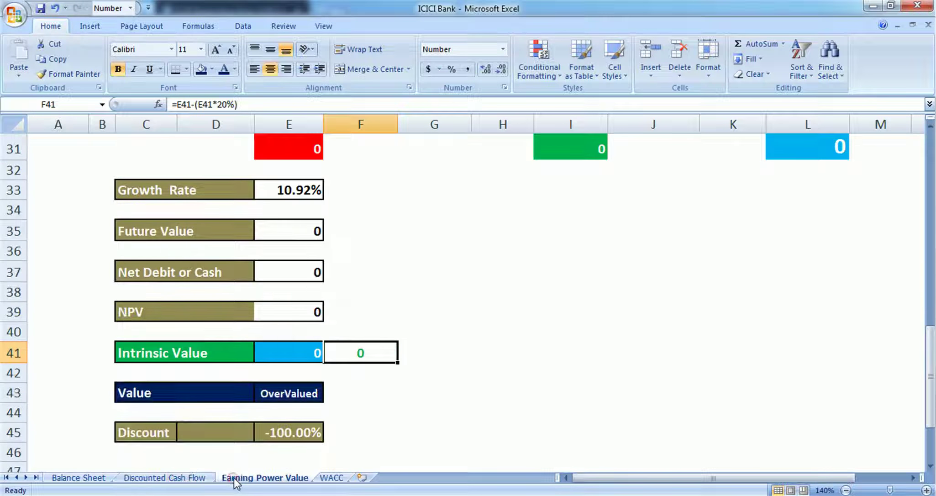
scroll(273, 368, "up", 3)
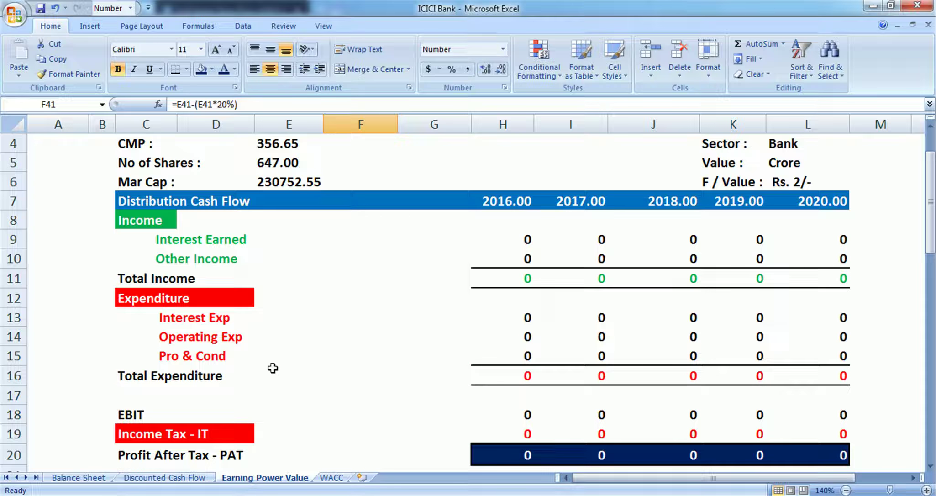
scroll(273, 367, "down", 5)
Switch to the browser and open the Profit & Loss statement from ICICI Bank's Financials on Moneycontrol
left_click(140, 492)
left_click(221, 9)
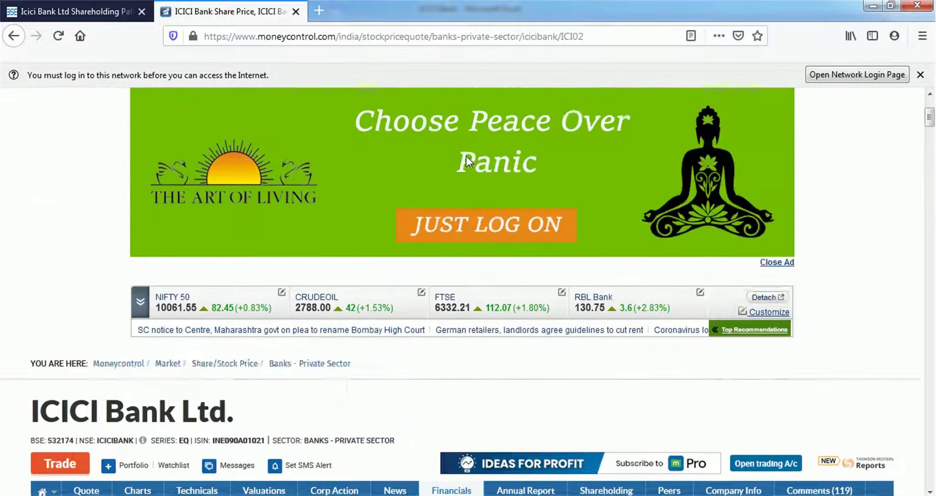
scroll(466, 156, "up", 3)
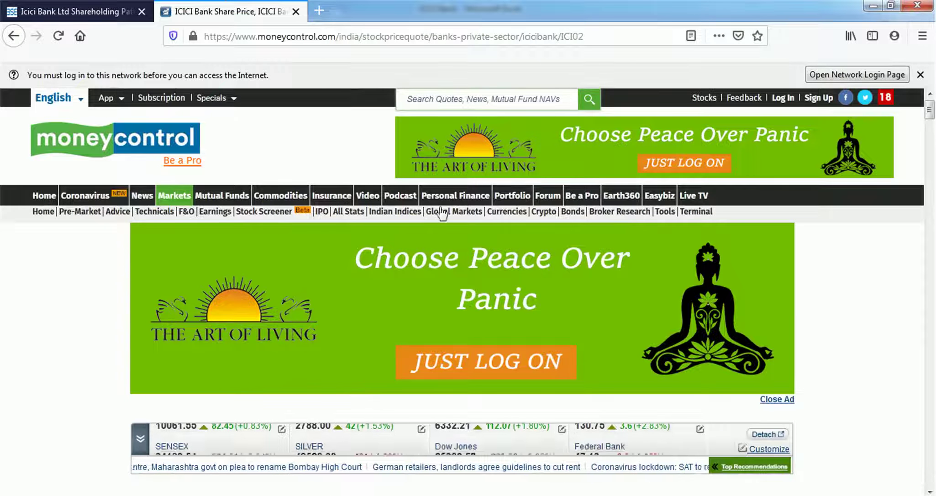
scroll(439, 210, "down", 5)
scroll(502, 230, "down", 2)
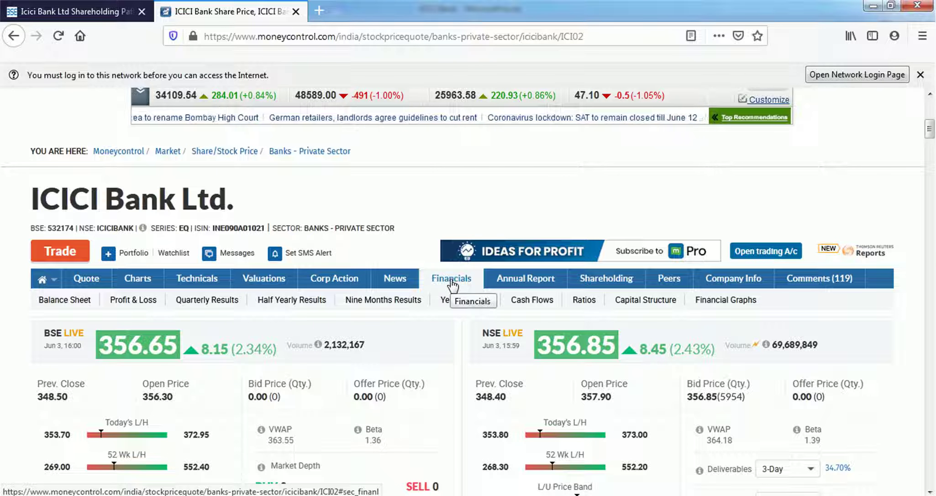
left_click(141, 300)
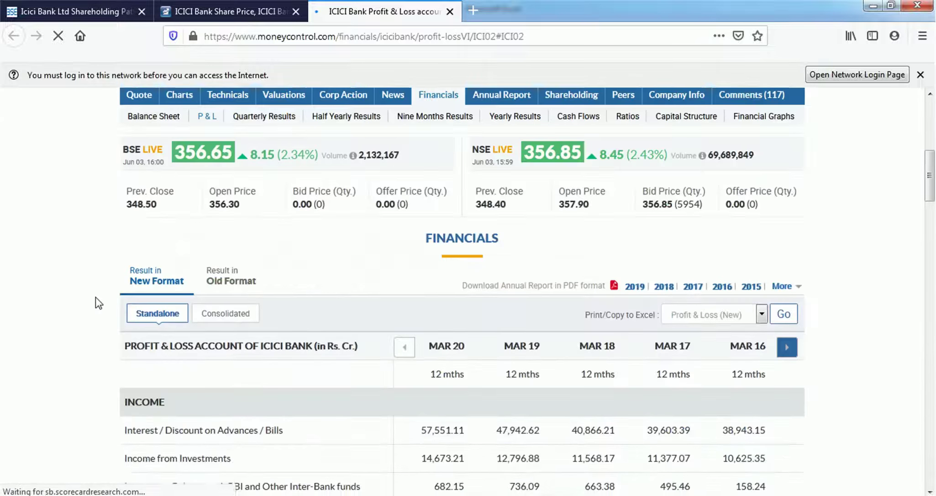
Open the Print/Copy to Excel version of Profit & Loss (New) and copy its table from the ICICI Bank heading through Equity Dividend Rate
scroll(95, 297, "down", 1)
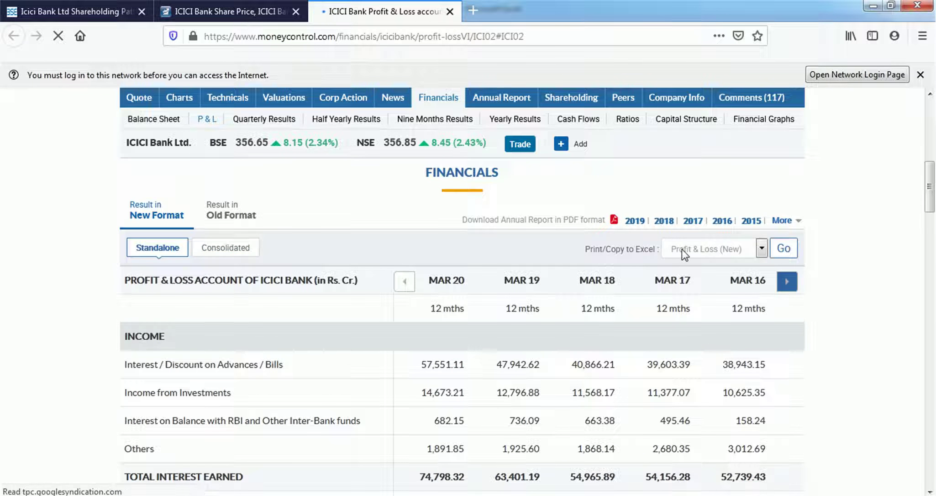
left_click(788, 246)
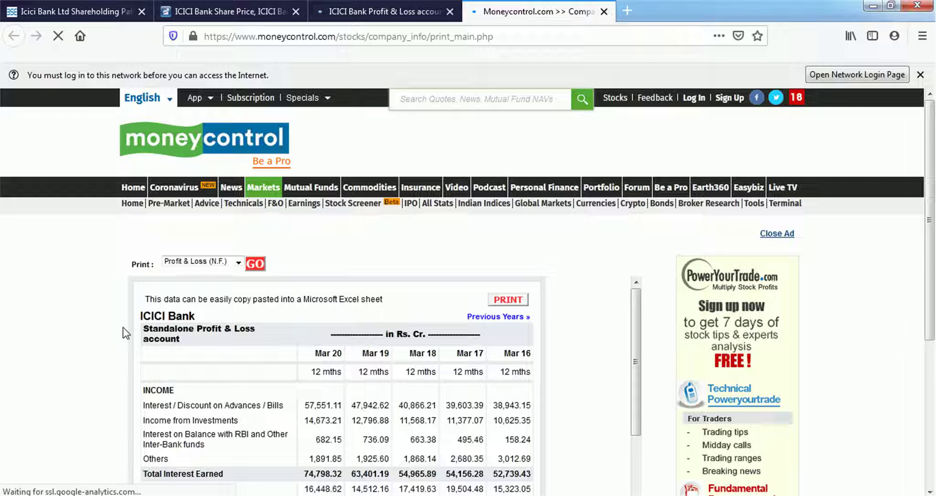
left_click_drag(139, 316, 530, 377)
right_click(521, 377)
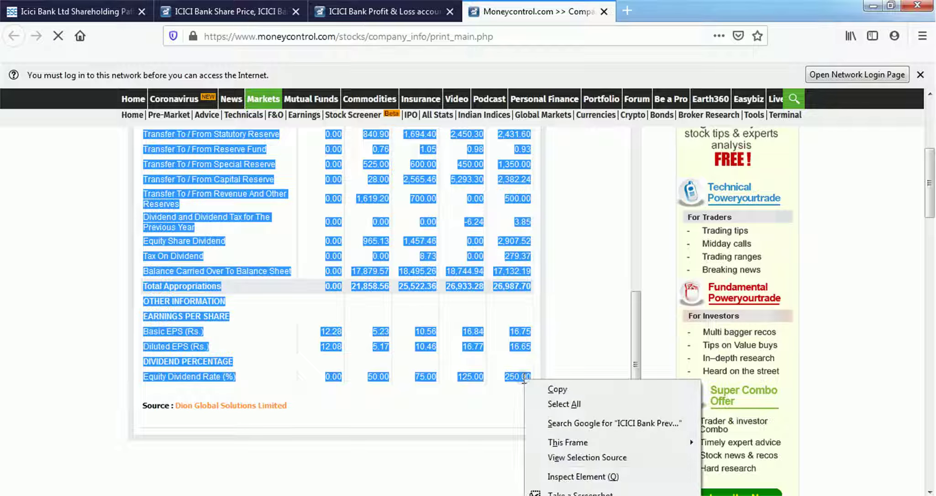
left_click(545, 391)
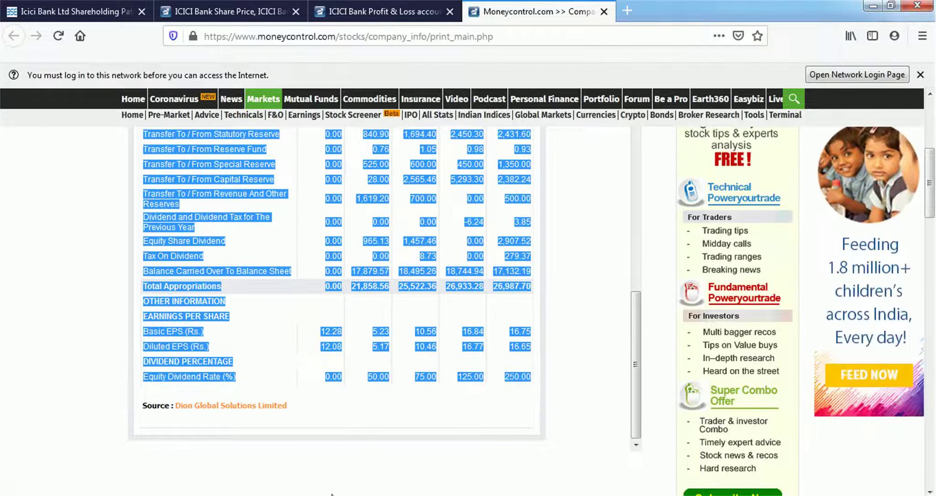
Switch back to Excel, paste the copied Profit & Loss data as Text at A2 of the Balance Sheet sheet, and select H2
key("alt+Tab")
left_click(298, 476)
left_click(78, 477)
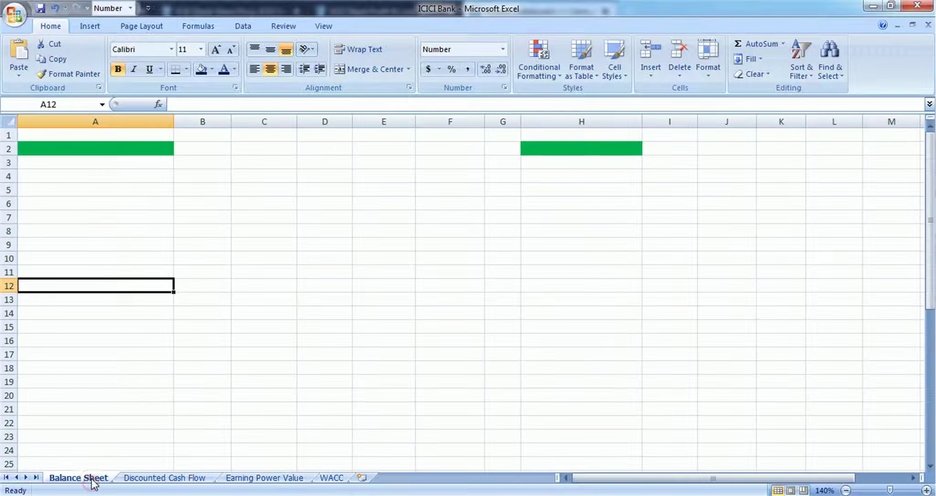
left_click(137, 145)
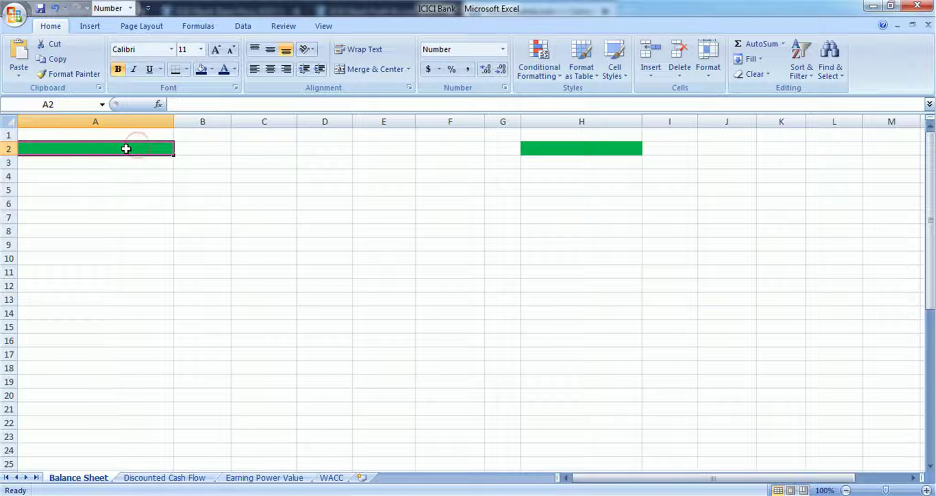
right_click(125, 149)
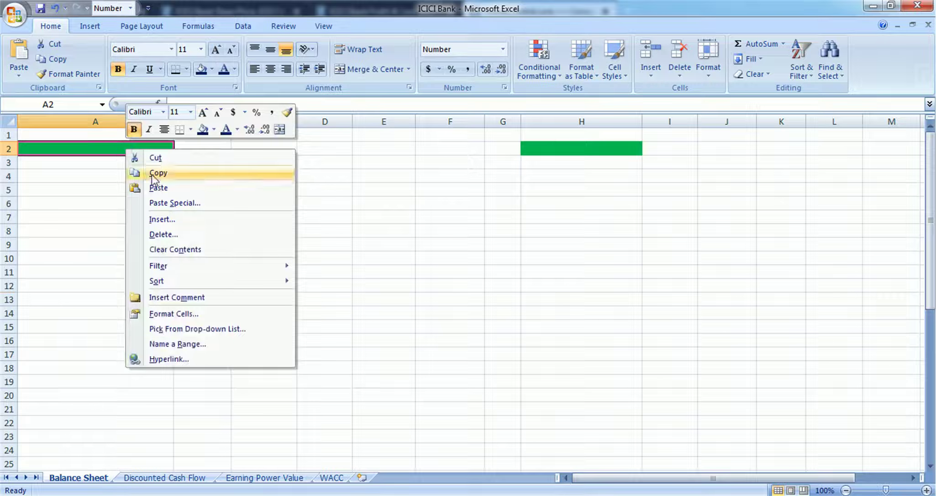
left_click(166, 202)
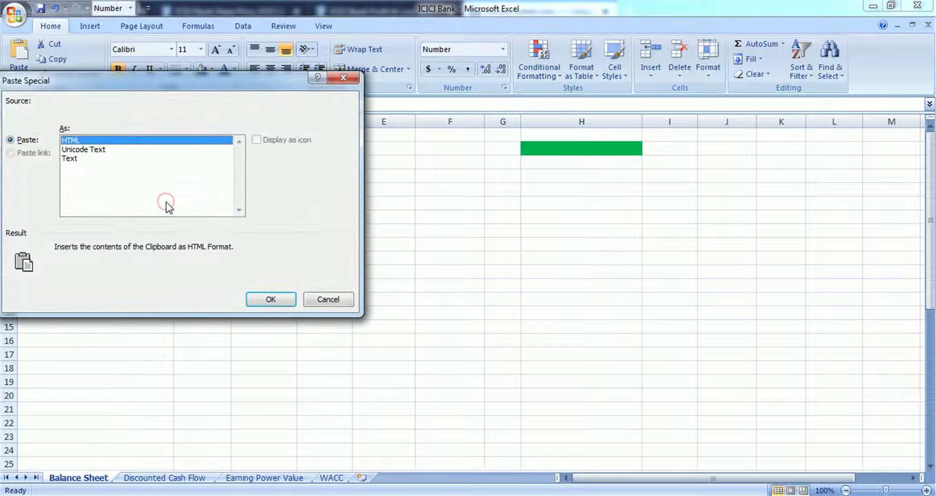
left_click(76, 158)
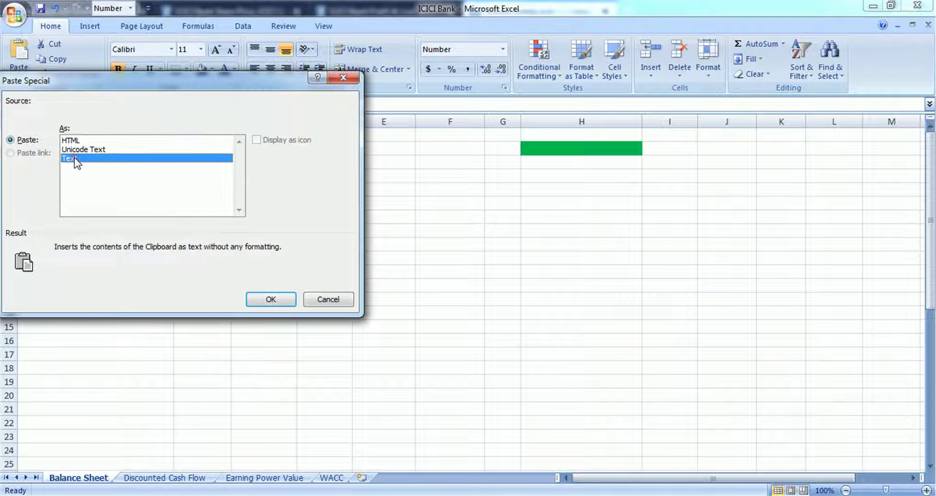
left_click(258, 297)
left_click(577, 149)
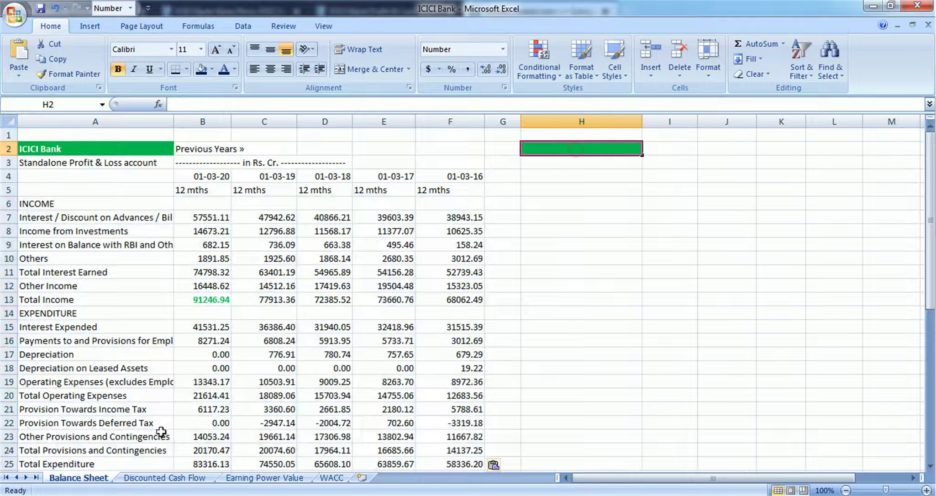
Switch to the browser and load the Balance Sheet (N.F.) version of ICICI Bank's printable Moneycontrol statement
left_click(133, 487)
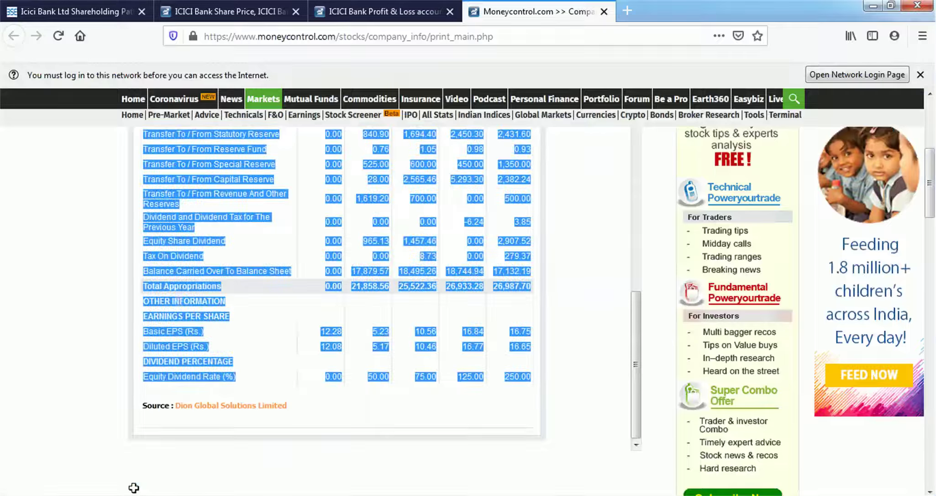
scroll(177, 299, "up", 8)
left_click(178, 299)
scroll(182, 292, "up", 2)
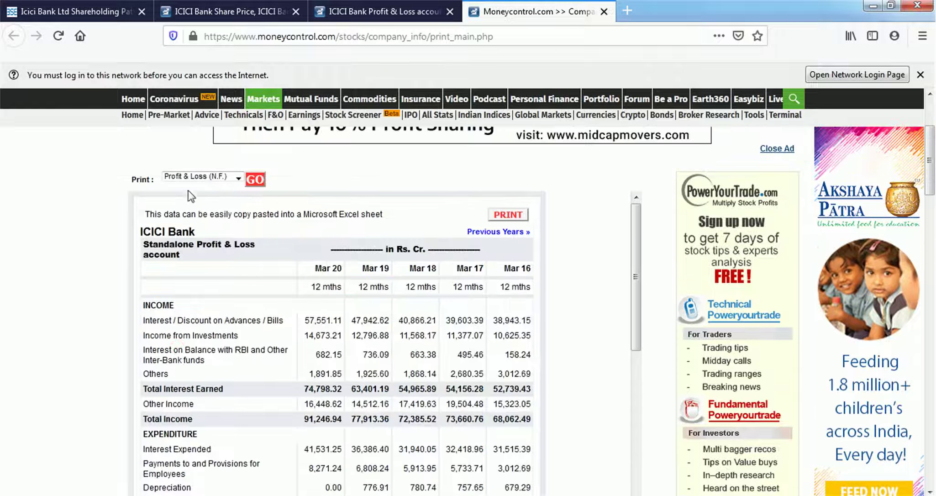
left_click(191, 178)
left_click(218, 238)
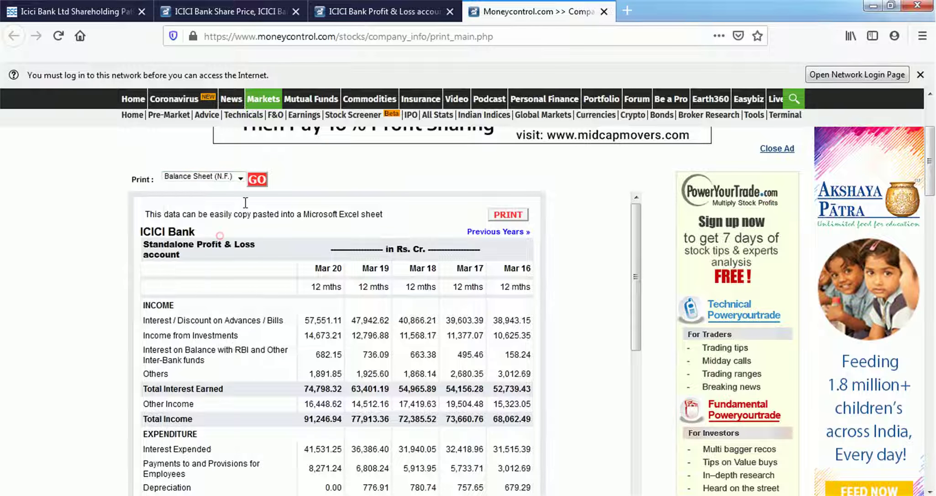
left_click(257, 180)
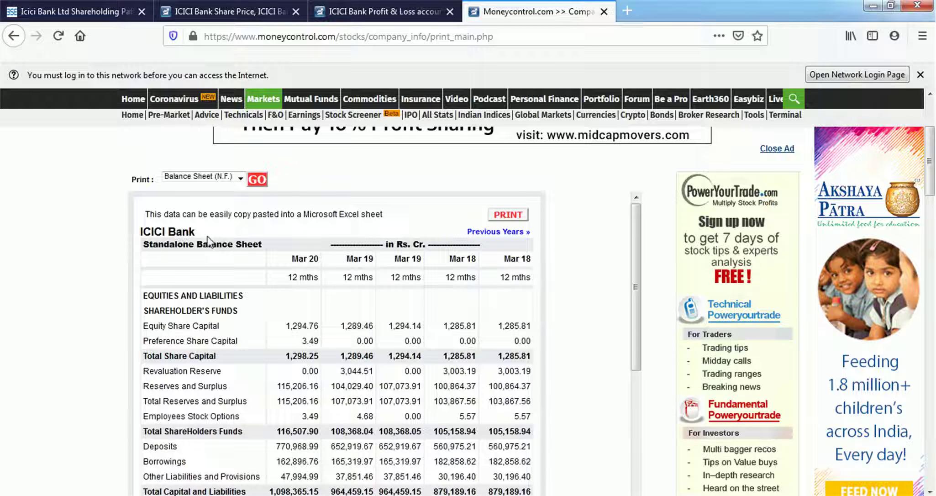
Copy the standalone balance sheet table from the ICICI Bank heading through the Contingent Liabilities row
left_click_drag(141, 232, 535, 364)
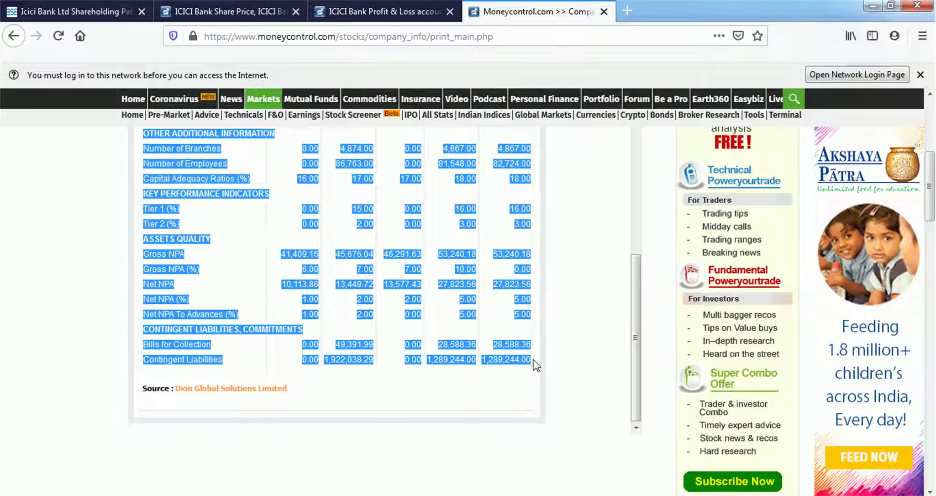
right_click(518, 363)
left_click(533, 372)
Switch back to Excel and paste the copied balance sheet as Text at H2 of the Balance Sheet sheet
key("alt+Tab")
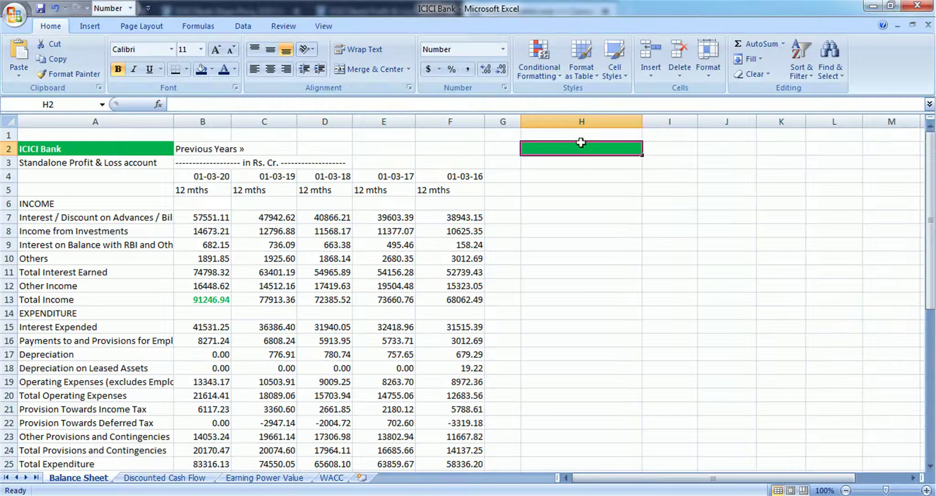
right_click(579, 150)
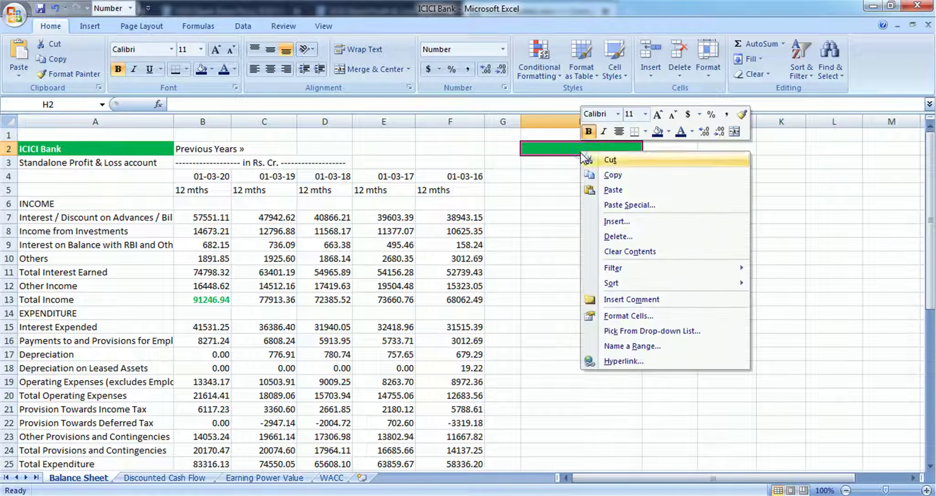
left_click(607, 201)
left_click(501, 158)
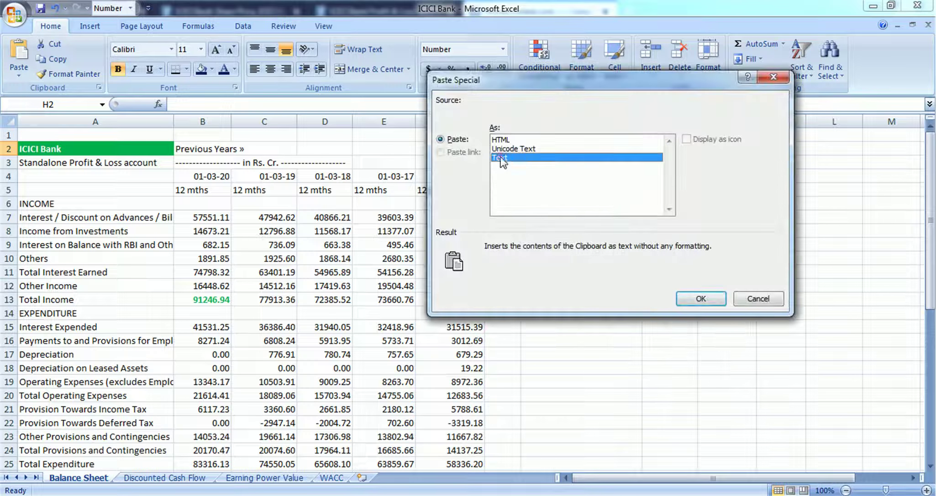
left_click(701, 298)
left_click(346, 243)
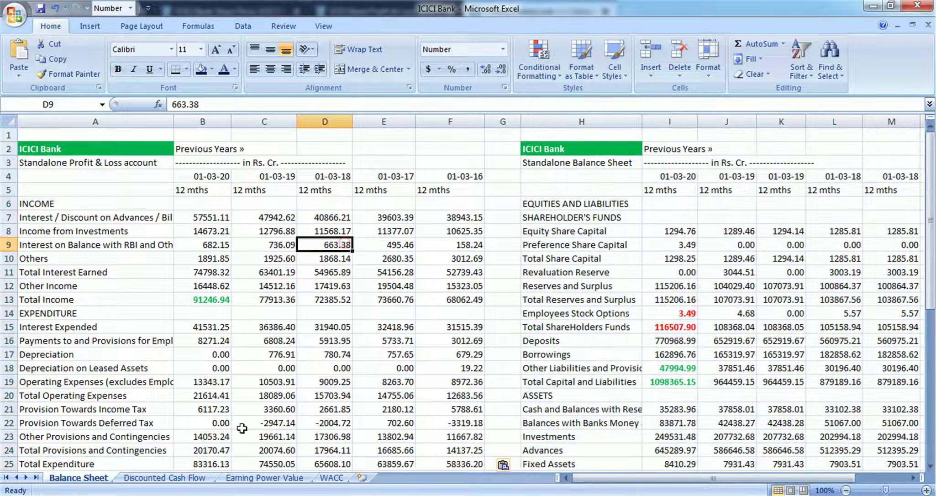
Check the recalculated cash flow, NPV, intrinsic value and discount on the Discounted Cash Flow sheet
left_click(191, 475)
scroll(440, 327, "up", 10)
scroll(441, 328, "down", 5)
scroll(441, 329, "down", 4)
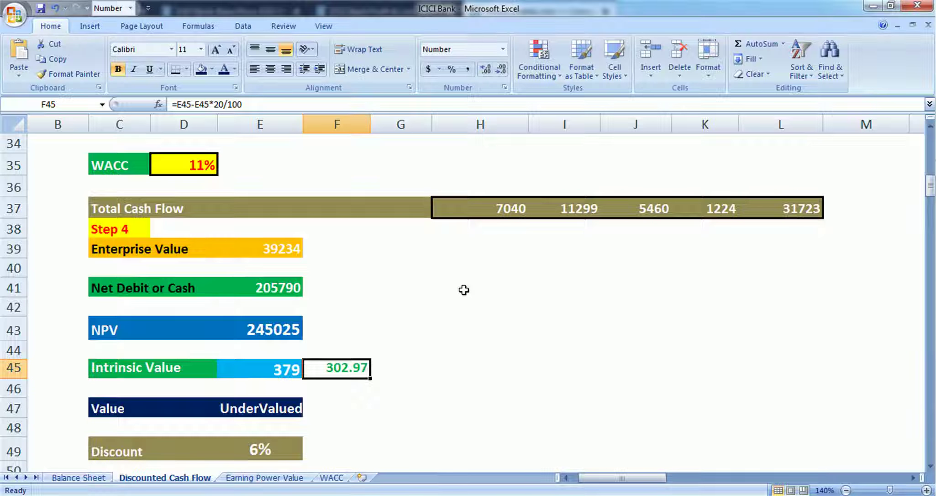
scroll(464, 290, "down", 1)
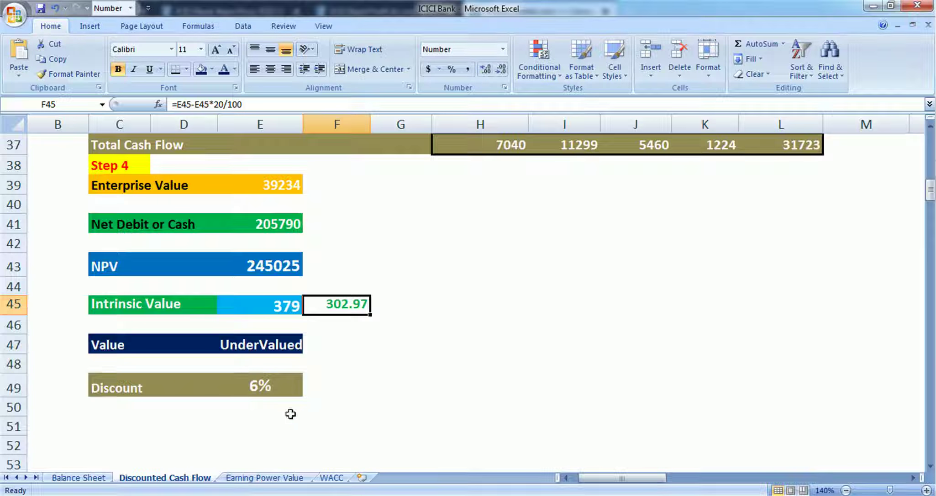
Examine the recalculated Earning Power Value sheet, from the 2016 income formulas in H9 and H11 to the reduced intrinsic value in F41
left_click(264, 476)
scroll(369, 348, "down", 5)
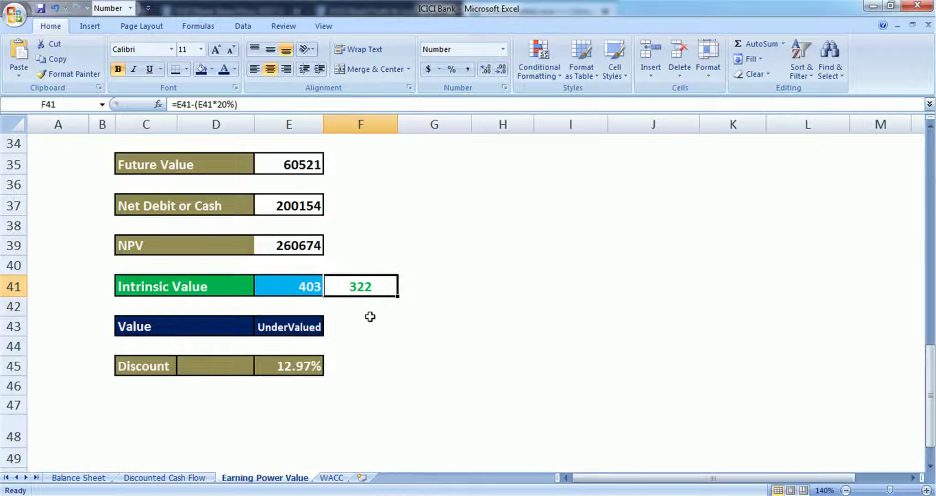
left_click(331, 477)
left_click(276, 477)
scroll(385, 242, "up", 11)
left_click(521, 302)
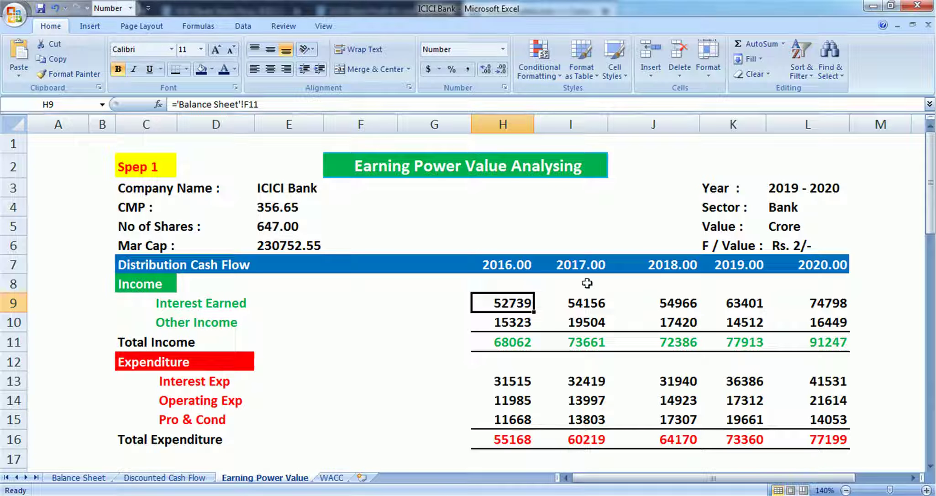
left_click(521, 344)
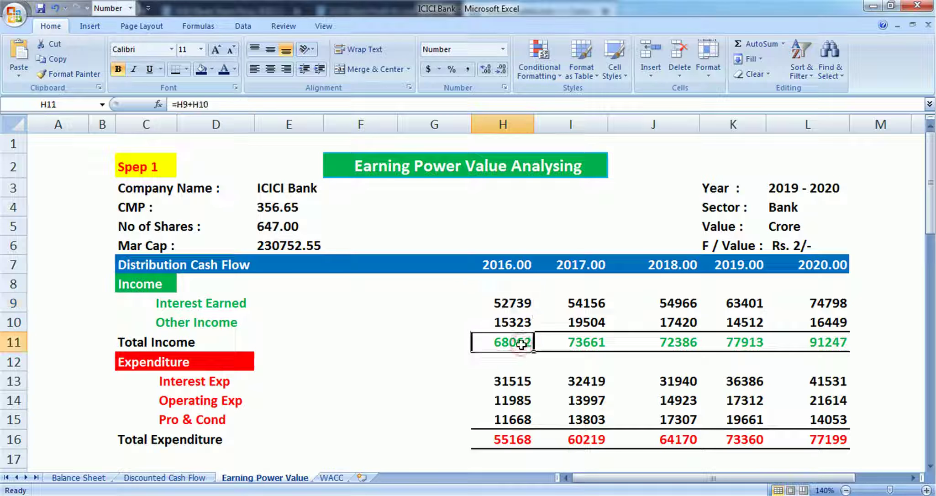
scroll(521, 344, "down", 3)
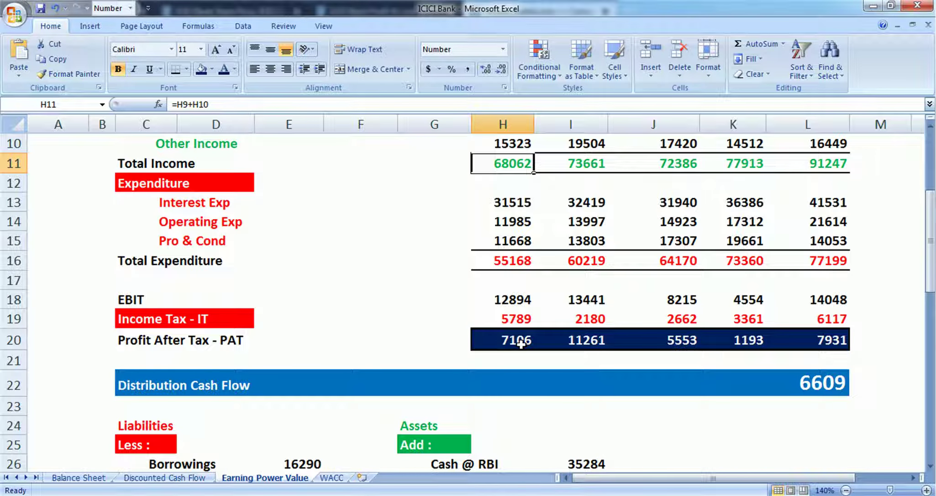
scroll(521, 343, "down", 3)
scroll(521, 344, "down", 5)
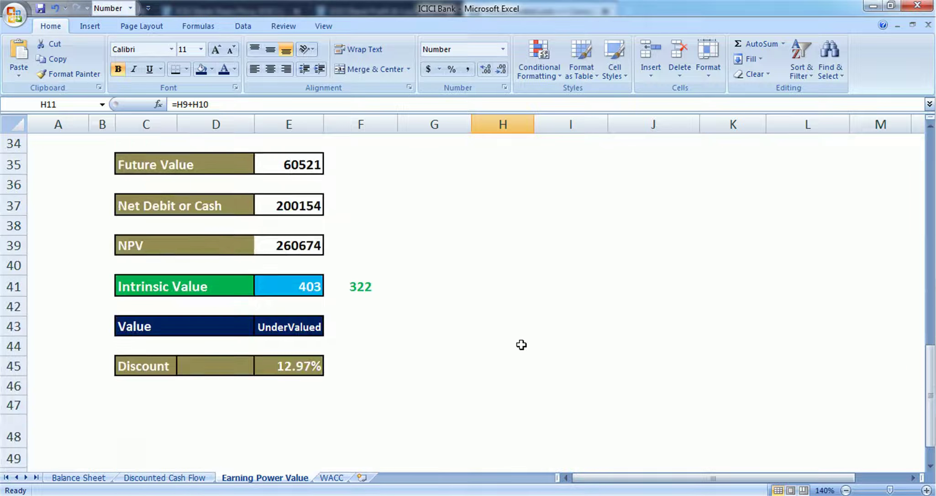
left_click(366, 281)
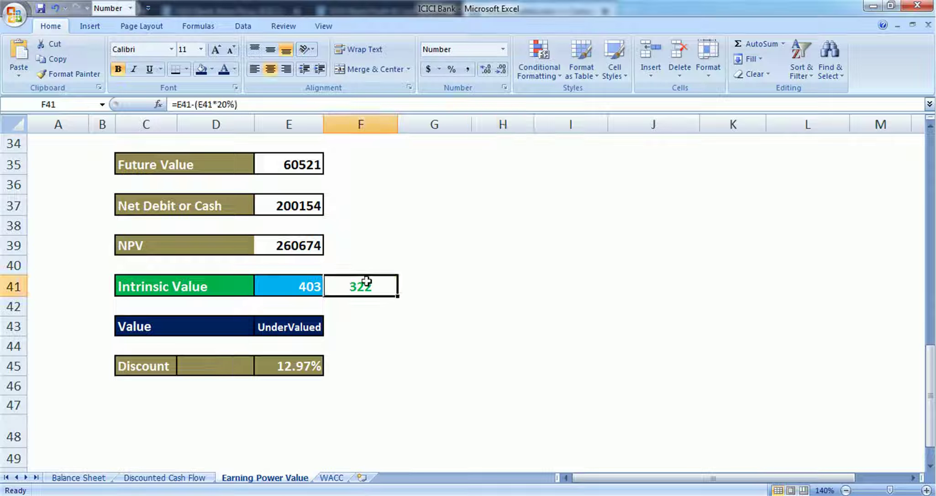